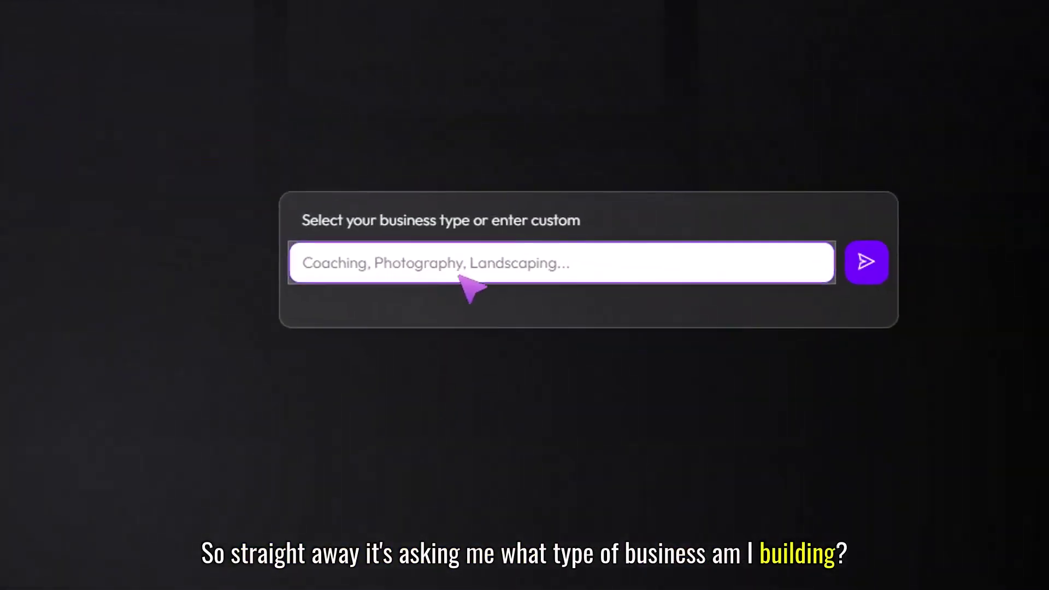
Step: Paste 'Barber shop' into the business-type field and accept the Barber Shop suggestion
{"action": "left_click", "coordinate": [484, 267]}
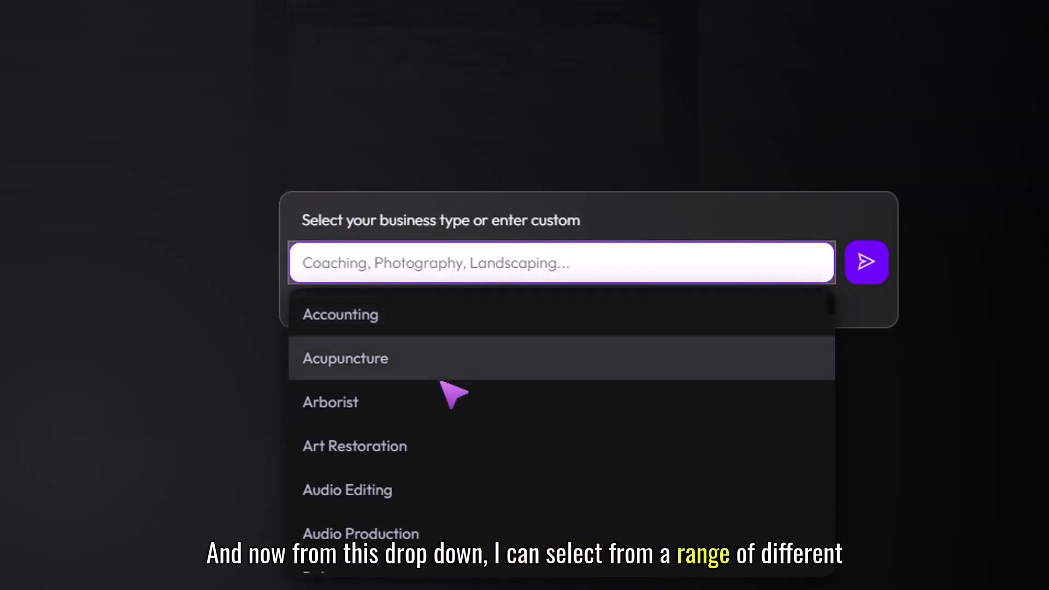
{"action": "scroll", "coordinate": [455, 398], "scroll_direction": "down", "scroll_amount": 3}
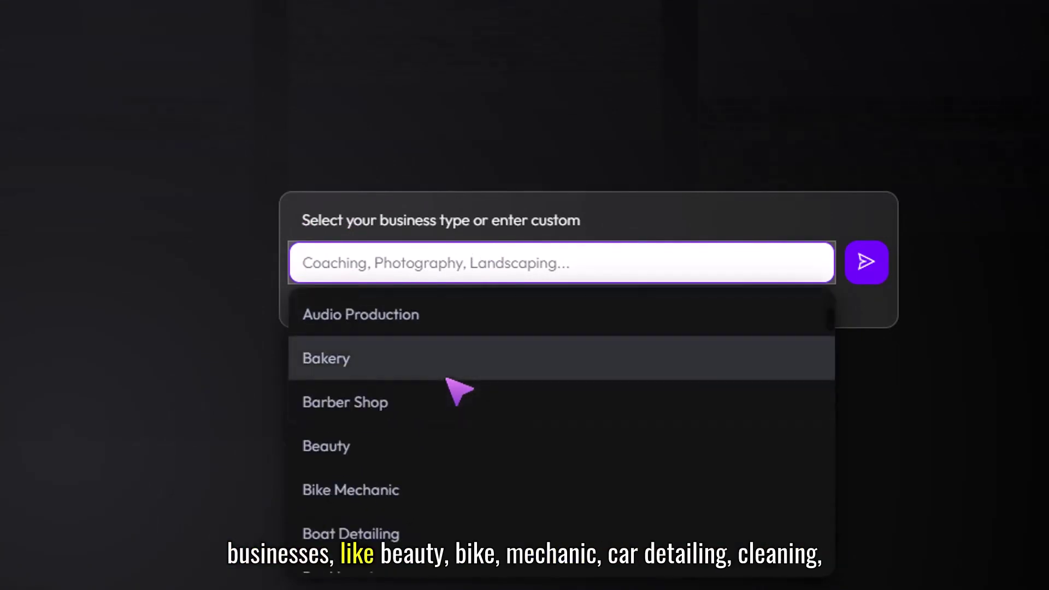
{"action": "scroll", "coordinate": [381, 430], "scroll_direction": "down", "scroll_amount": 3}
{"action": "scroll", "coordinate": [427, 460], "scroll_direction": "down", "scroll_amount": 2}
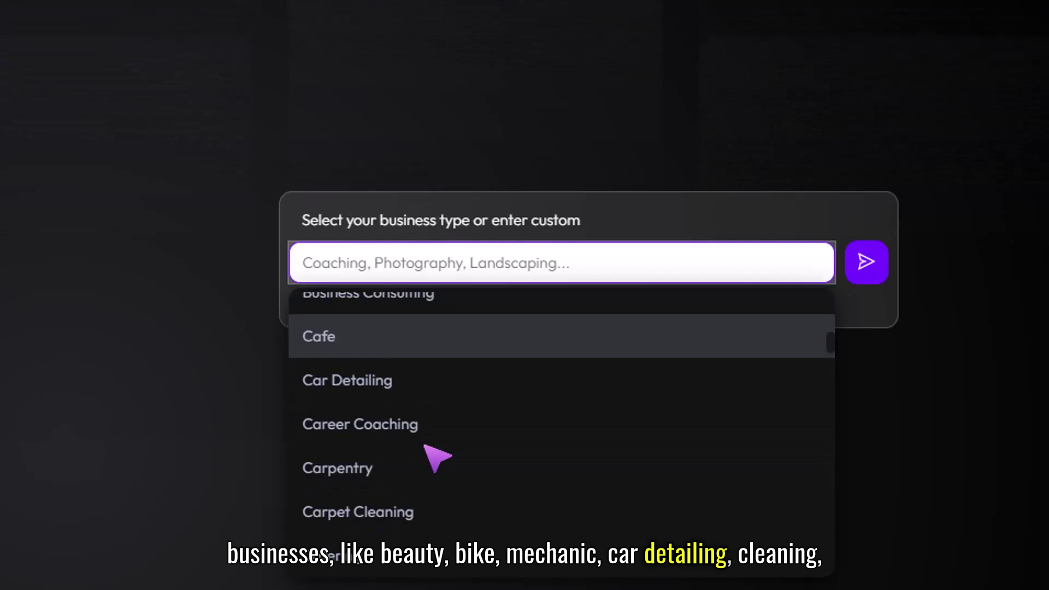
{"action": "scroll", "coordinate": [419, 491], "scroll_direction": "down", "scroll_amount": 2}
{"action": "scroll", "coordinate": [419, 502], "scroll_direction": "down", "scroll_amount": 2}
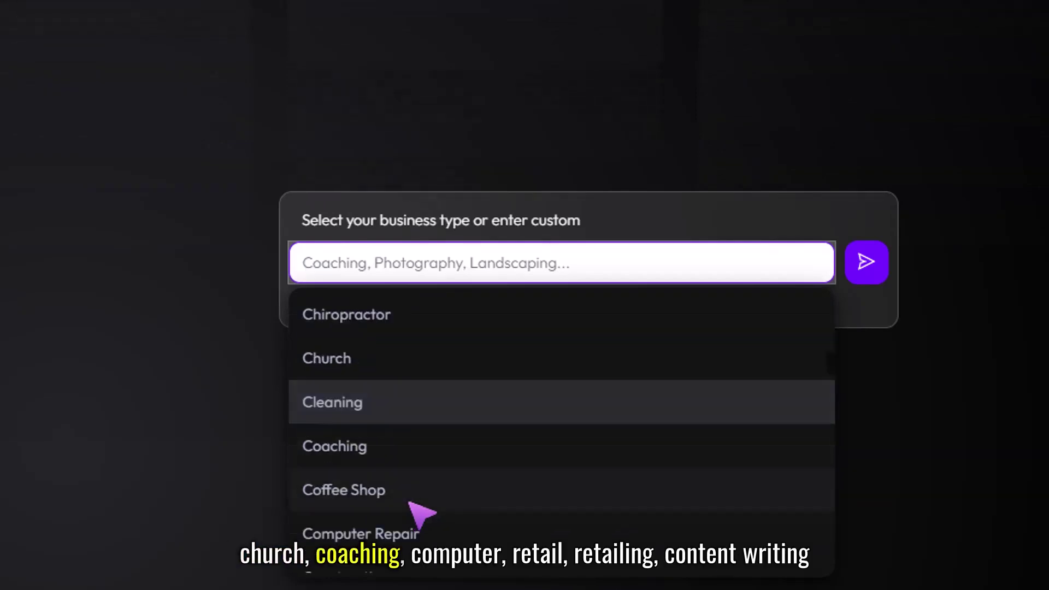
{"action": "scroll", "coordinate": [442, 492], "scroll_direction": "down", "scroll_amount": 2}
{"action": "scroll", "coordinate": [480, 335], "scroll_direction": "down", "scroll_amount": 2}
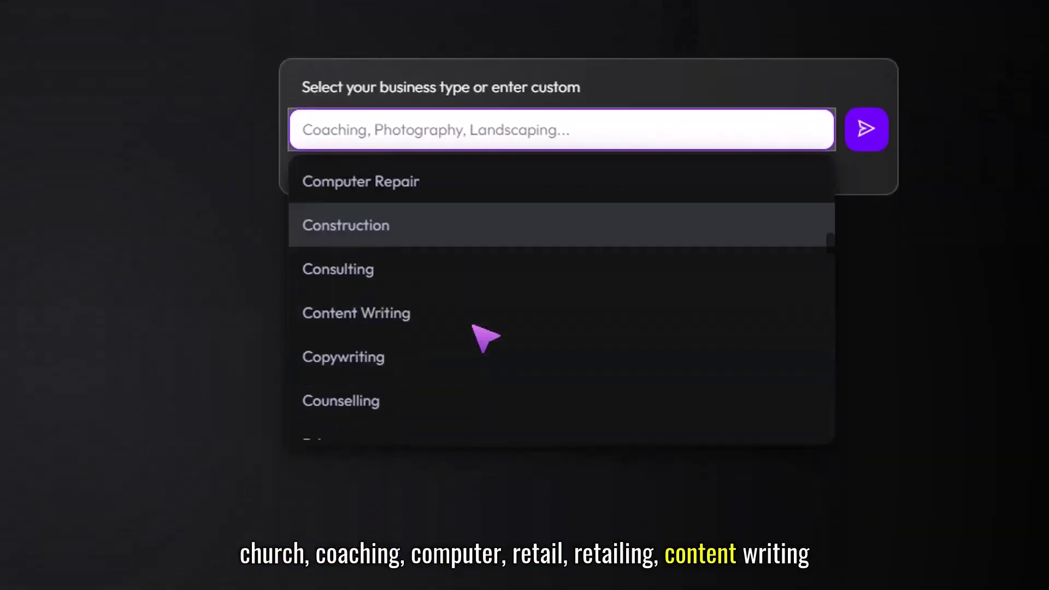
{"action": "scroll", "coordinate": [443, 352], "scroll_direction": "down", "scroll_amount": 2}
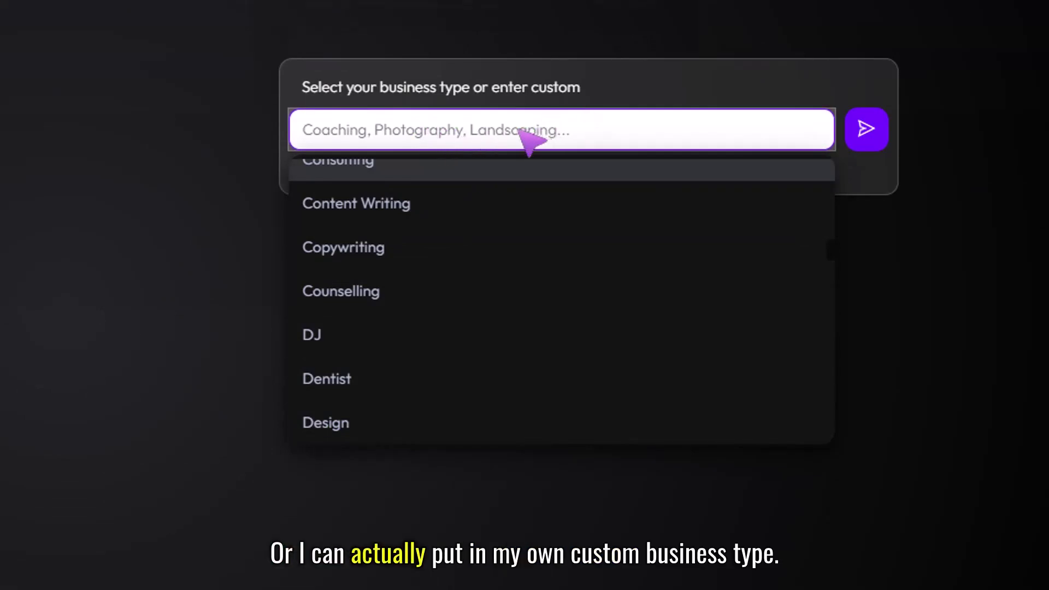
{"action": "right_click", "coordinate": [478, 140]}
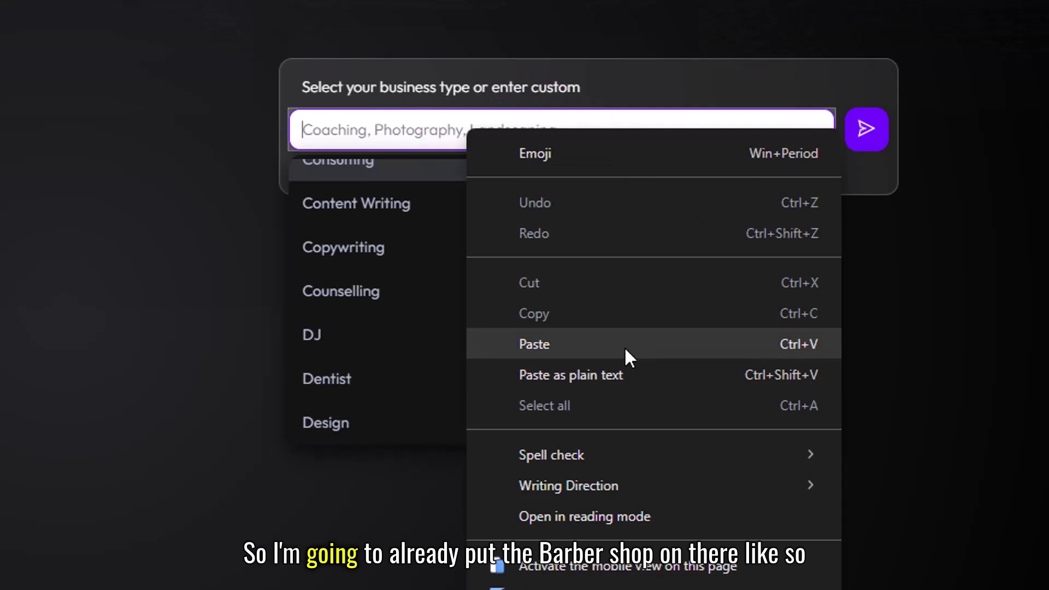
{"action": "left_click", "coordinate": [558, 344]}
{"action": "left_click", "coordinate": [360, 183]}
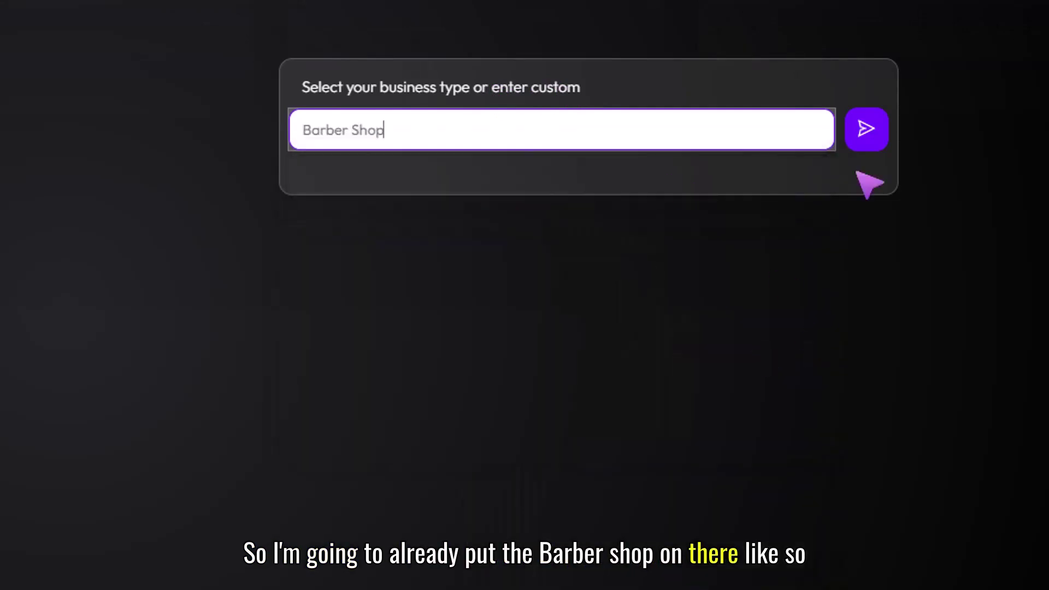
Step: Submit Barber Shop as the business type and enter the name Marios Barber shop
{"action": "left_click", "coordinate": [866, 130]}
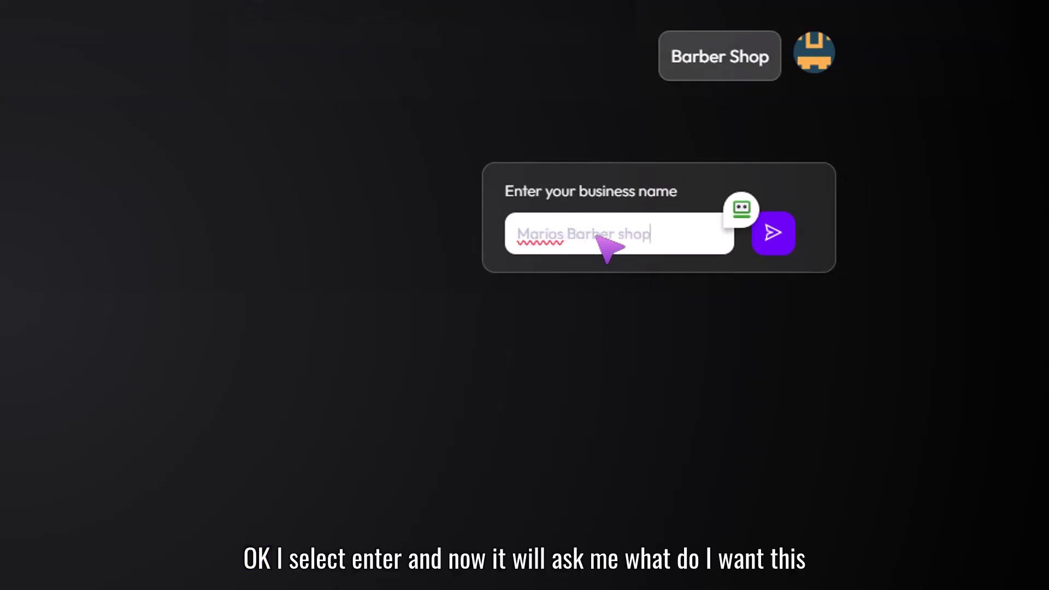
{"action": "key", "text": "Return"}
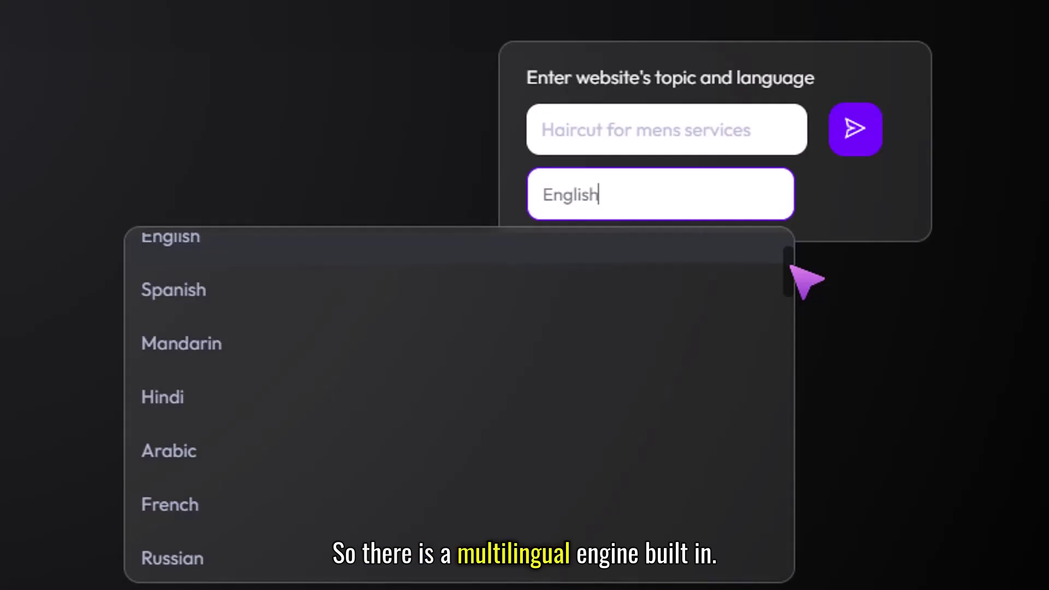
{"action": "mouse_move", "coordinate": [792, 264]}
{"action": "left_mouse_down"}
{"action": "mouse_move", "coordinate": [794, 281]}
{"action": "mouse_move", "coordinate": [812, 280]}
{"action": "left_mouse_up"}
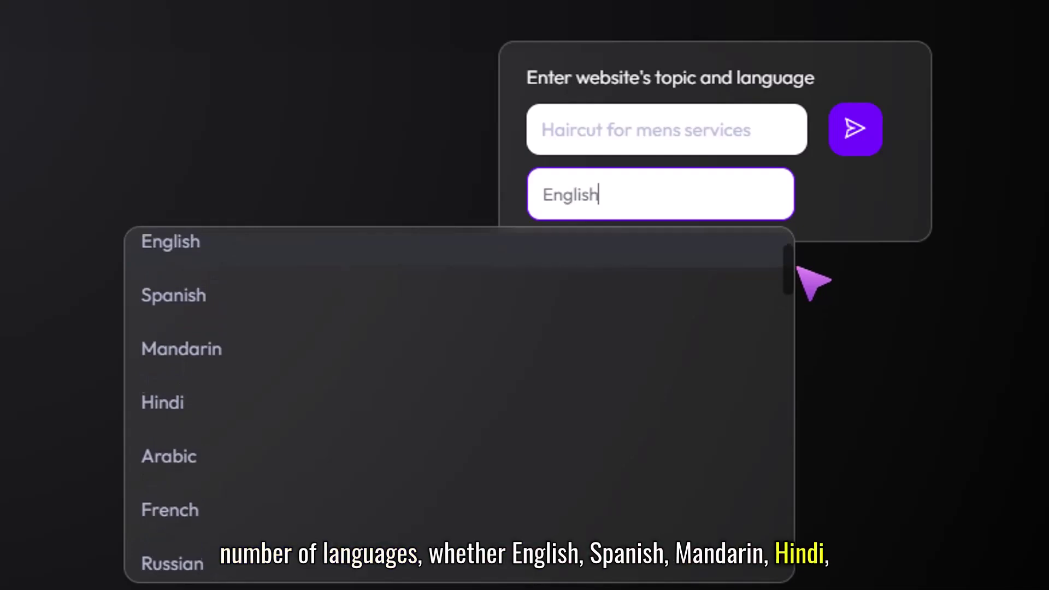
{"action": "mouse_move", "coordinate": [799, 275]}
{"action": "left_mouse_down"}
{"action": "mouse_move", "coordinate": [803, 320]}
{"action": "mouse_move", "coordinate": [820, 305]}
{"action": "left_mouse_up"}
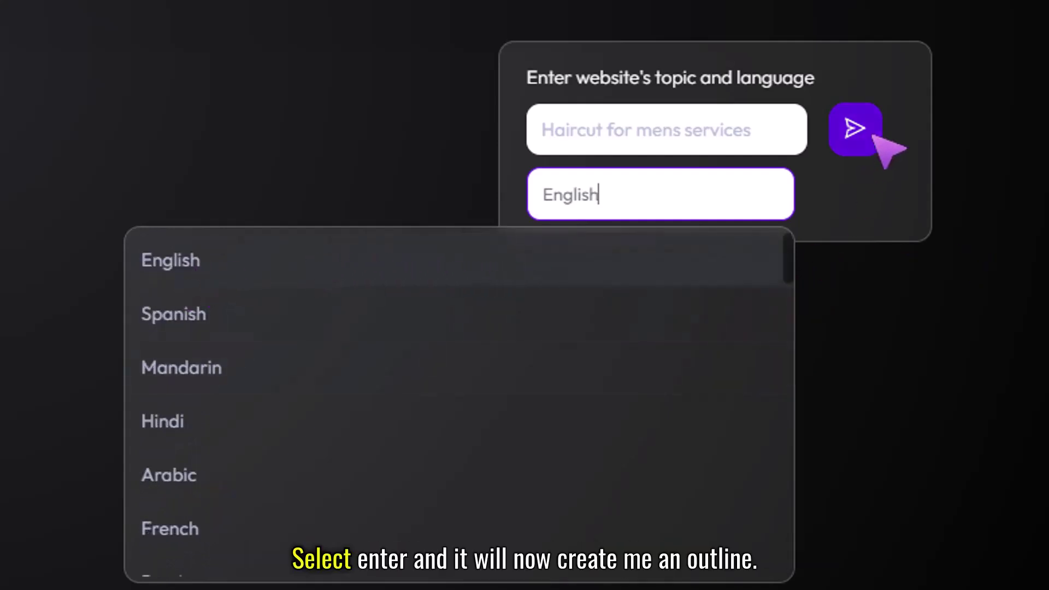
Step: Submit the 'Haircut for mens services' topic in English to get a section outline
{"action": "left_click", "coordinate": [856, 130]}
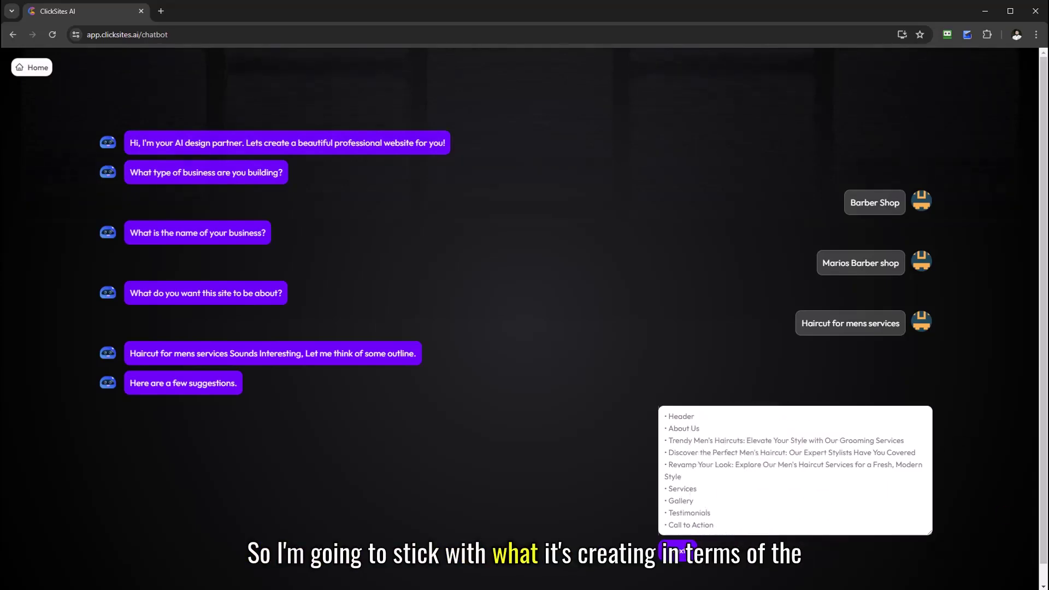
Step: Accept the suggested outline and move on to theme selection
{"action": "left_click", "coordinate": [680, 550]}
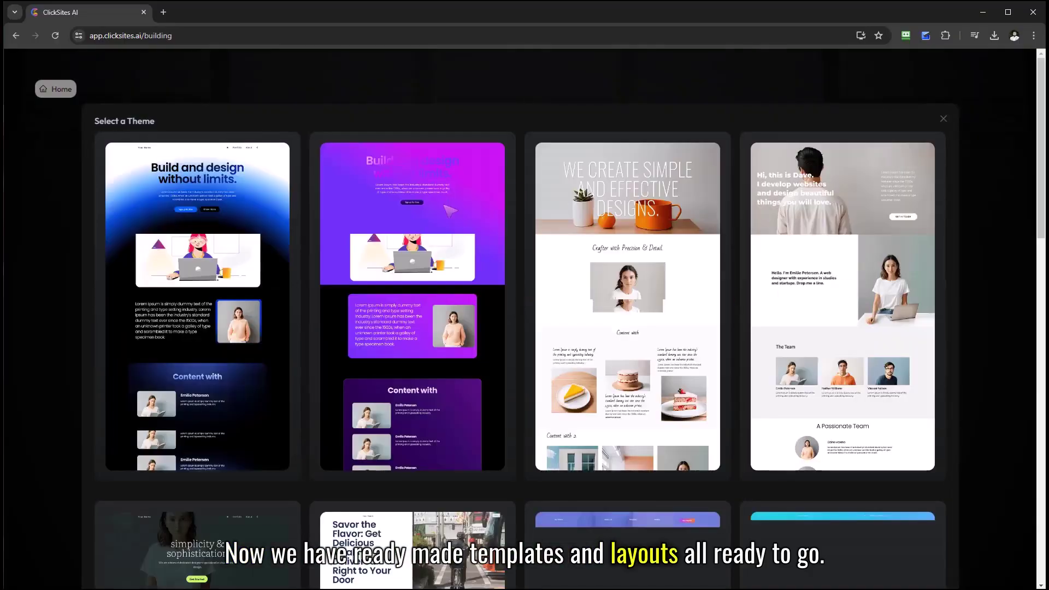
{"action": "mouse_move", "coordinate": [1039, 201]}
{"action": "left_mouse_down"}
{"action": "mouse_move", "coordinate": [1027, 248]}
{"action": "mouse_move", "coordinate": [1027, 212]}
{"action": "mouse_move", "coordinate": [1027, 225]}
{"action": "left_mouse_up"}
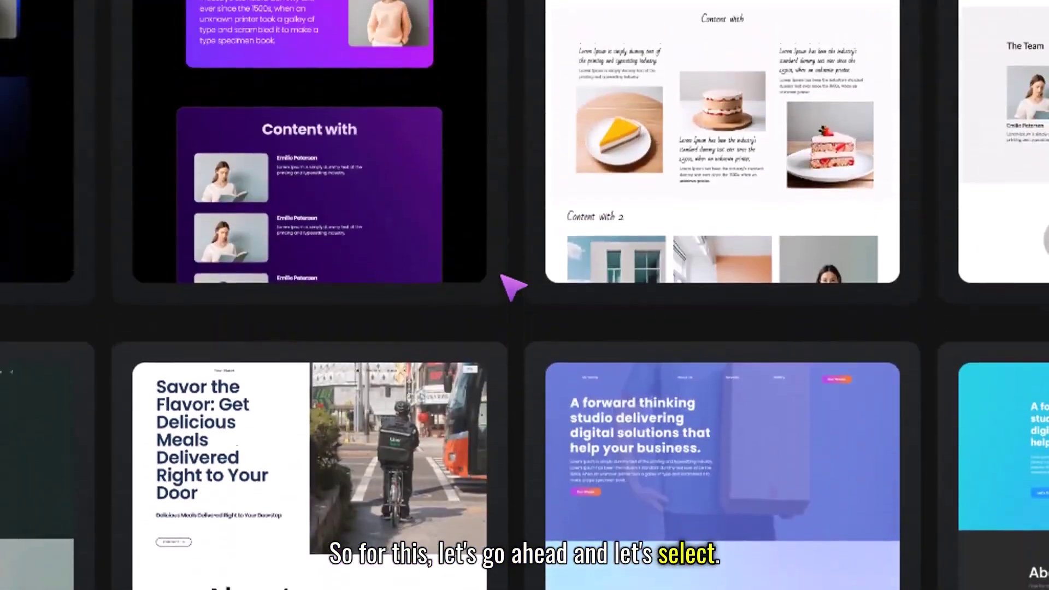
{"action": "scroll", "coordinate": [513, 287], "scroll_direction": "down", "scroll_amount": 5}
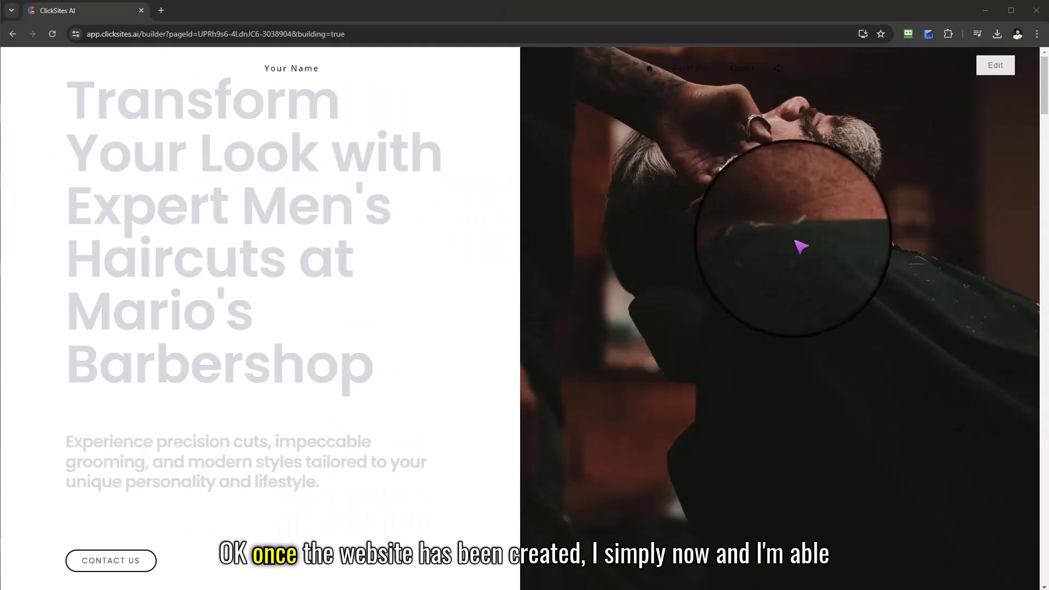
{"action": "mouse_move", "coordinate": [1043, 58]}
{"action": "left_mouse_down"}
{"action": "mouse_move", "coordinate": [1033, 195]}
{"action": "mouse_move", "coordinate": [1040, 57]}
{"action": "left_mouse_up"}
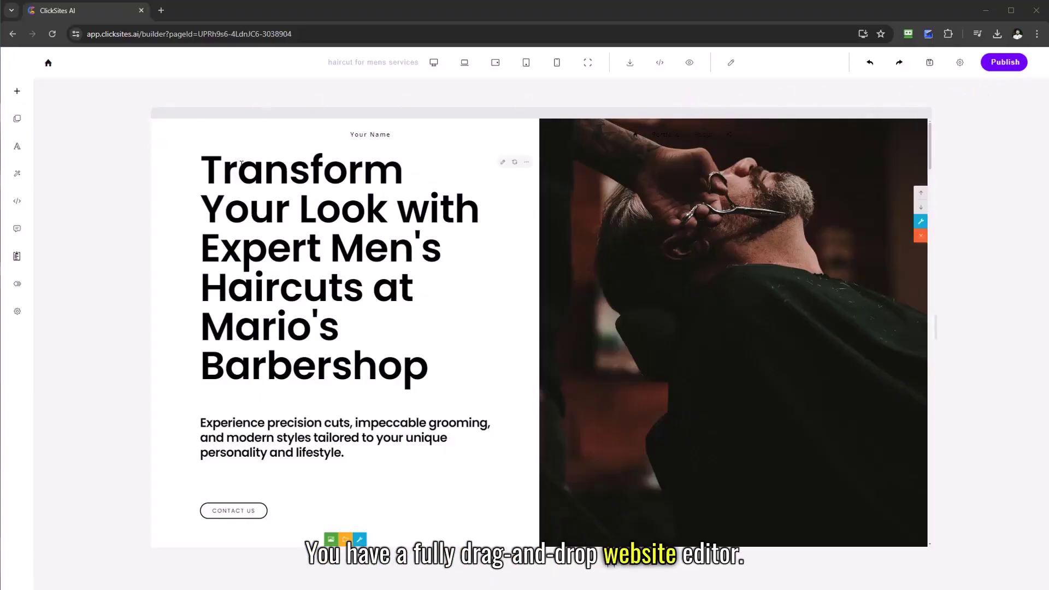
Step: Select the hero heading text and recolour it from black to dark grey
{"action": "left_click", "coordinate": [402, 169]}
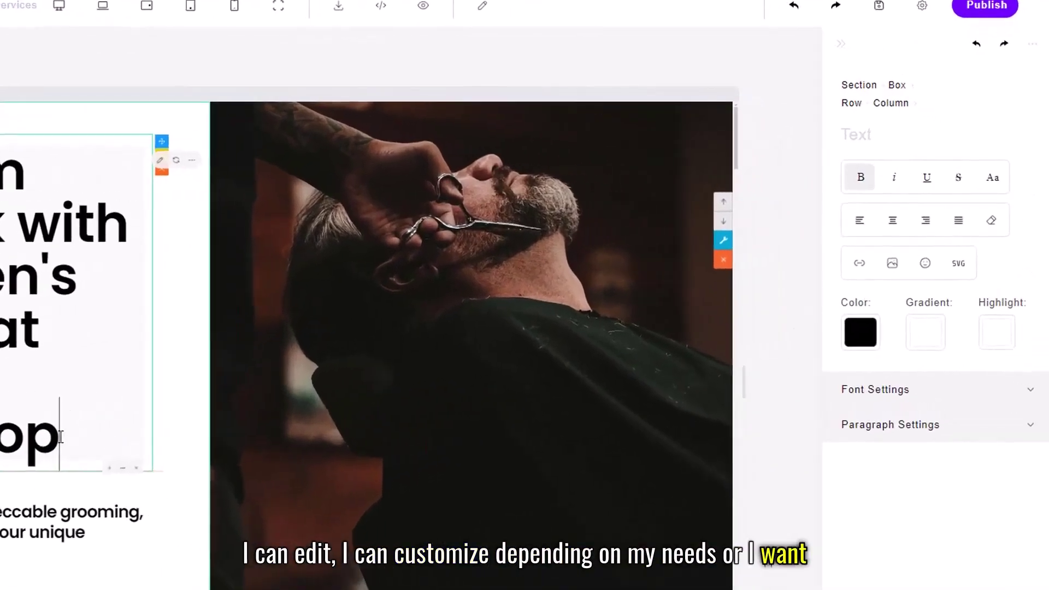
{"action": "left_click_drag", "start_coordinate": [60, 435], "coordinate": [3, 172]}
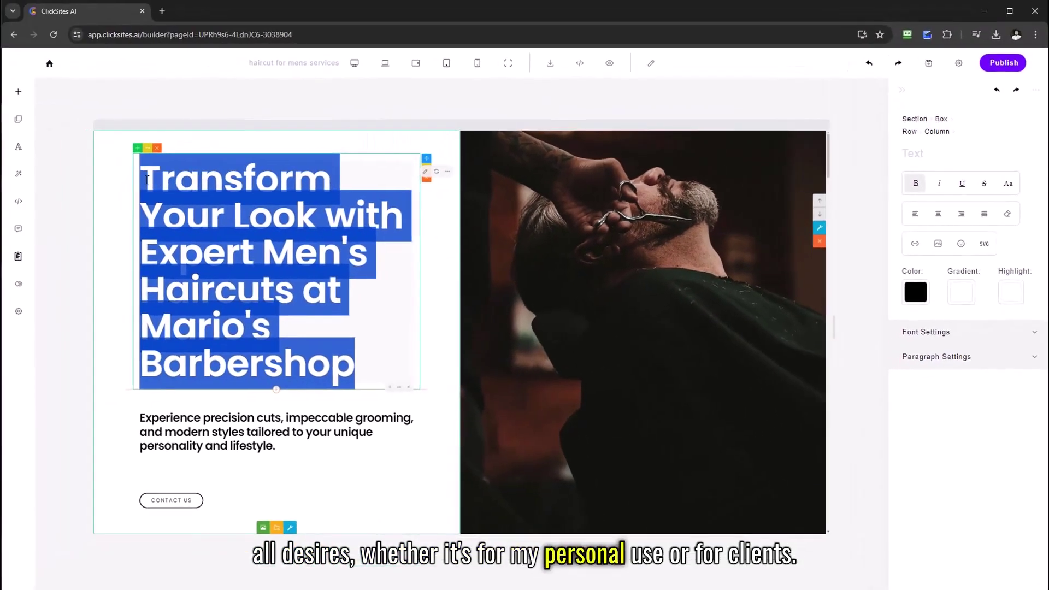
{"action": "left_click_drag", "start_coordinate": [144, 182], "coordinate": [337, 348]}
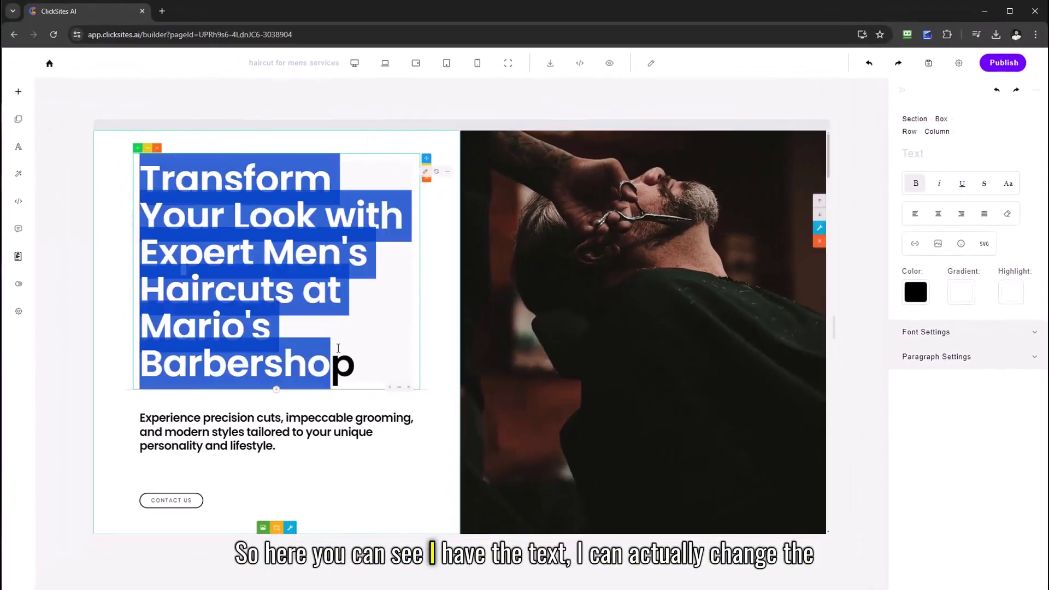
{"action": "left_click", "coordinate": [362, 334]}
{"action": "left_click", "coordinate": [916, 291]}
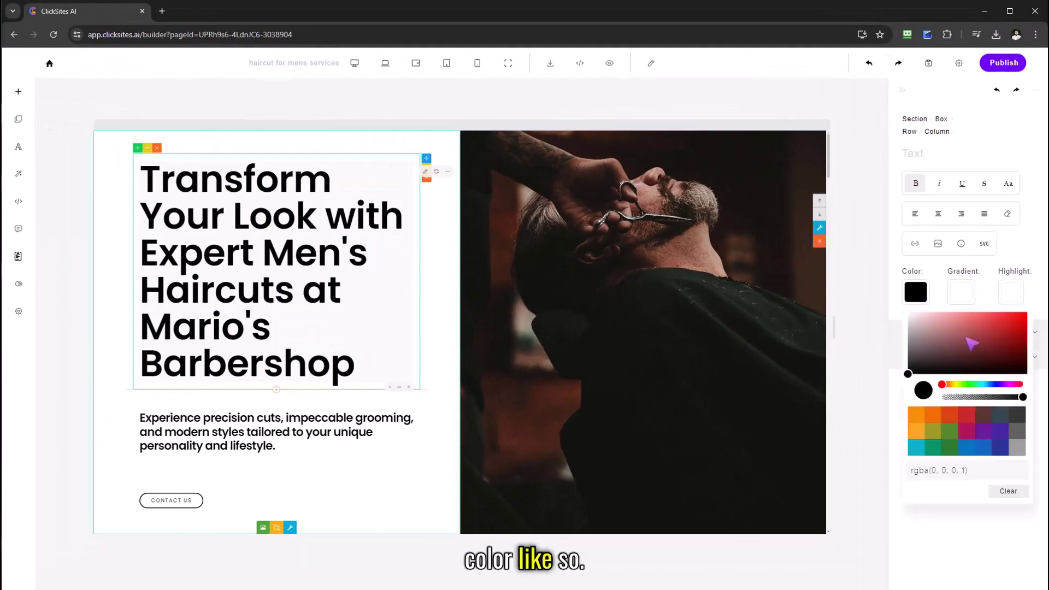
{"action": "left_click", "coordinate": [972, 344]}
{"action": "left_click", "coordinate": [1006, 336]}
{"action": "left_click", "coordinate": [951, 433]}
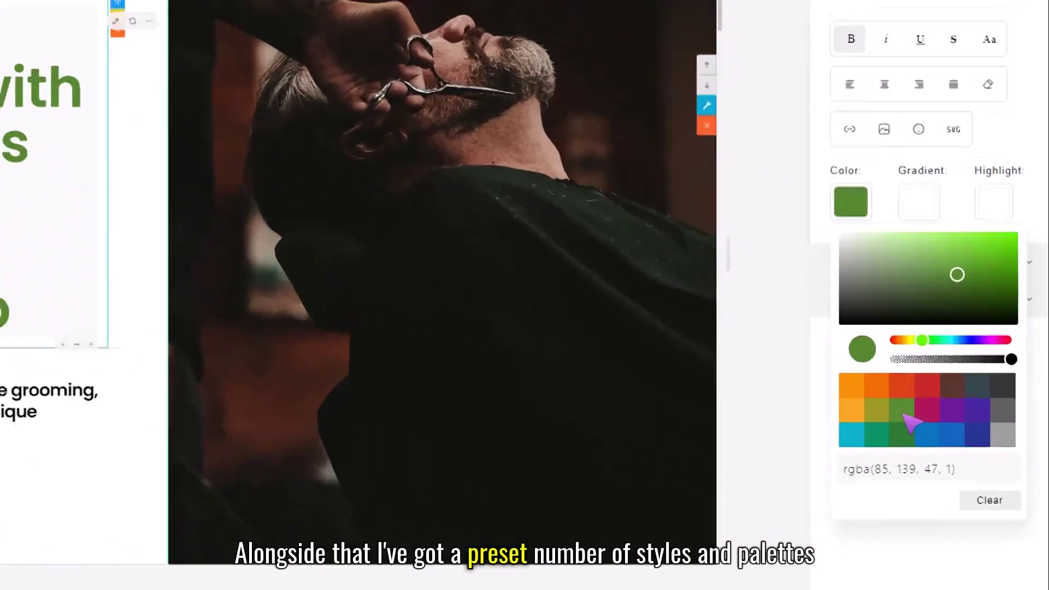
{"action": "left_click", "coordinate": [933, 416]}
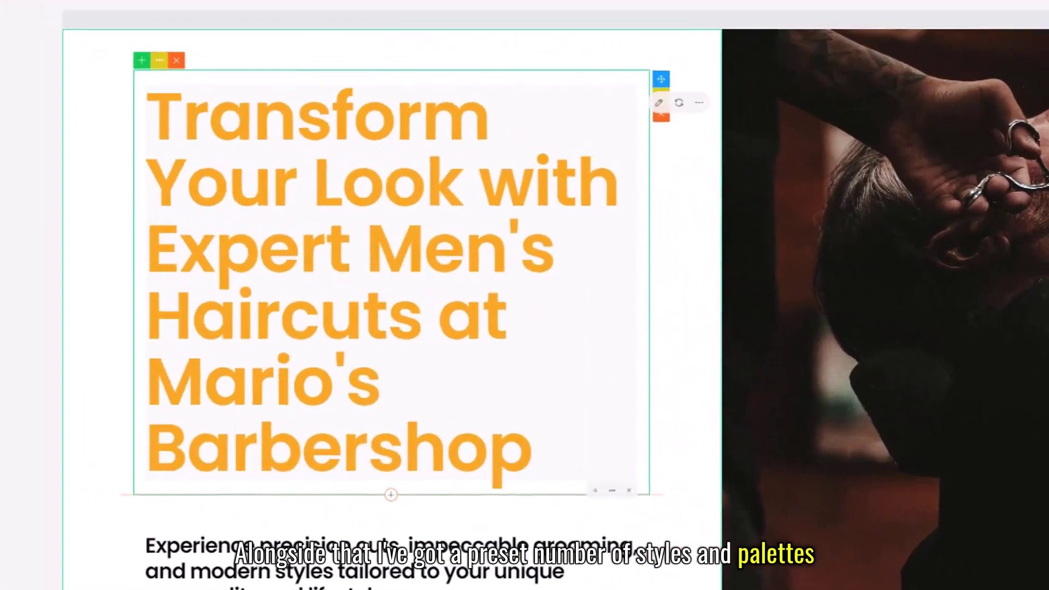
{"action": "left_click", "coordinate": [951, 433]}
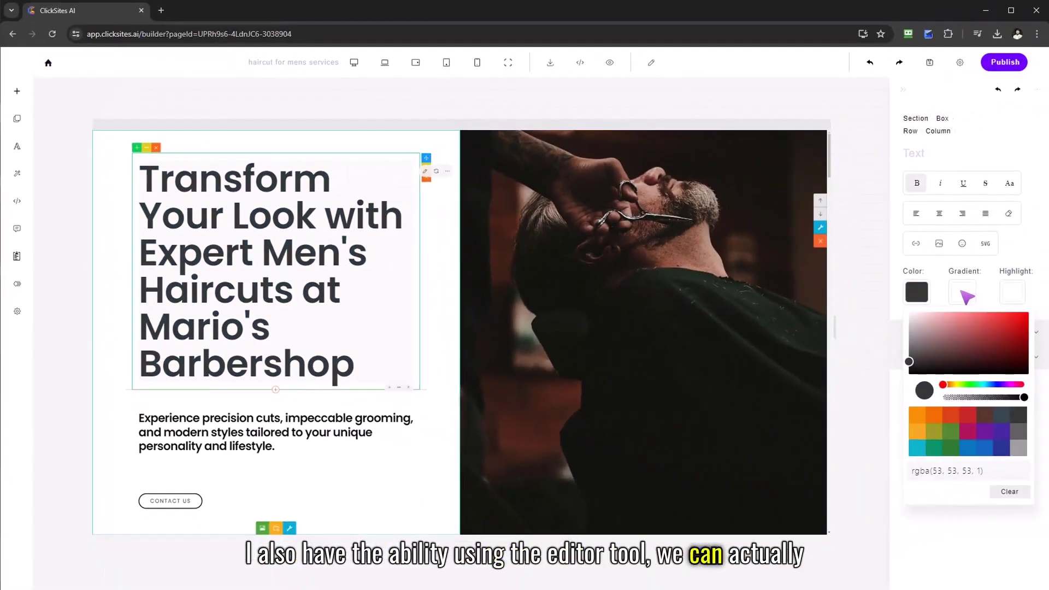
Step: Try several preset gradients on the hero headline, settling on peach-pink
{"action": "left_click", "coordinate": [964, 293]}
{"action": "left_click", "coordinate": [963, 293]}
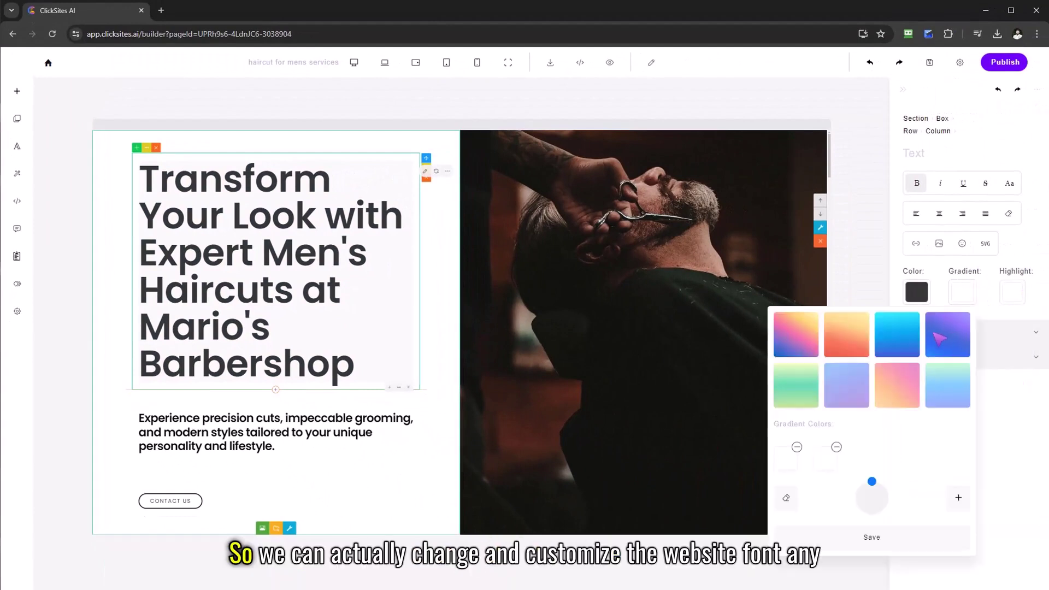
{"action": "left_click", "coordinate": [948, 335]}
{"action": "left_click", "coordinate": [897, 334]}
{"action": "left_click", "coordinate": [800, 345]}
{"action": "left_click", "coordinate": [796, 386]}
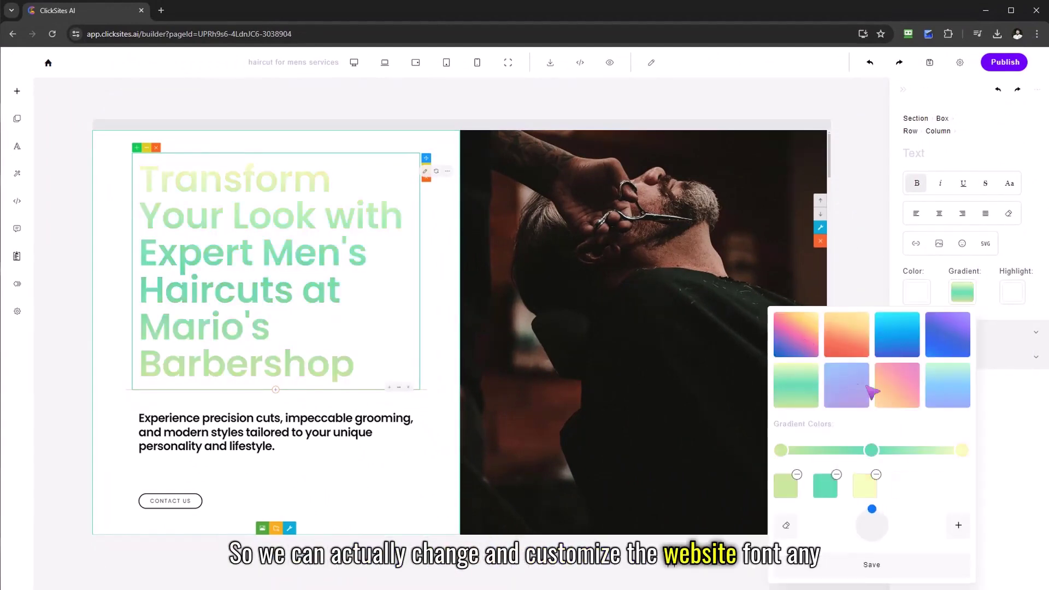
{"action": "left_click", "coordinate": [796, 334]}
{"action": "left_click", "coordinate": [897, 335]}
{"action": "left_click", "coordinate": [846, 334]}
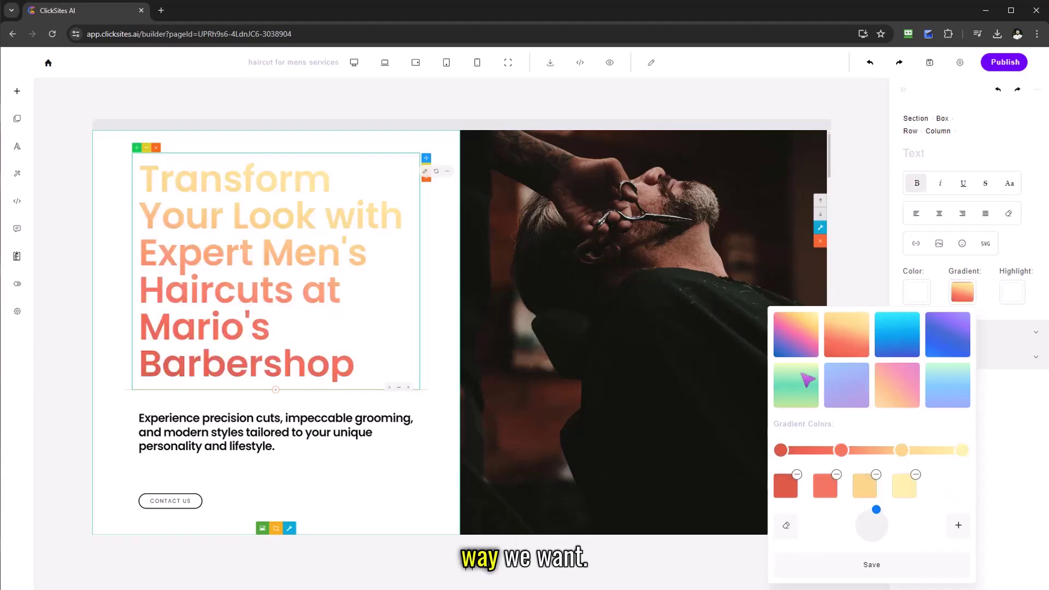
{"action": "left_click", "coordinate": [796, 385]}
{"action": "left_click", "coordinate": [846, 386]}
{"action": "left_click", "coordinate": [897, 385]}
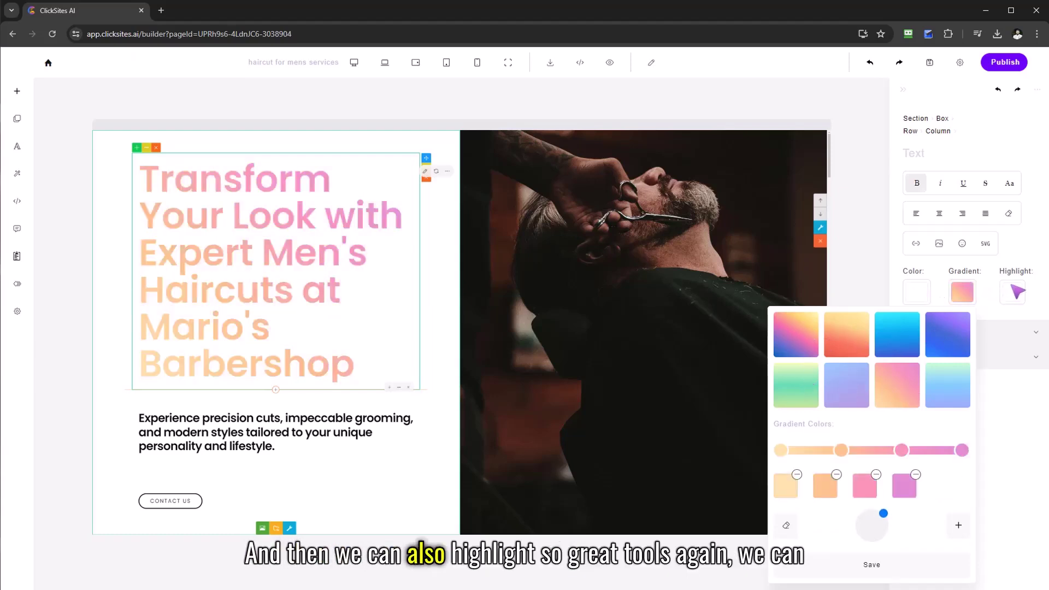
{"action": "left_click", "coordinate": [1031, 262]}
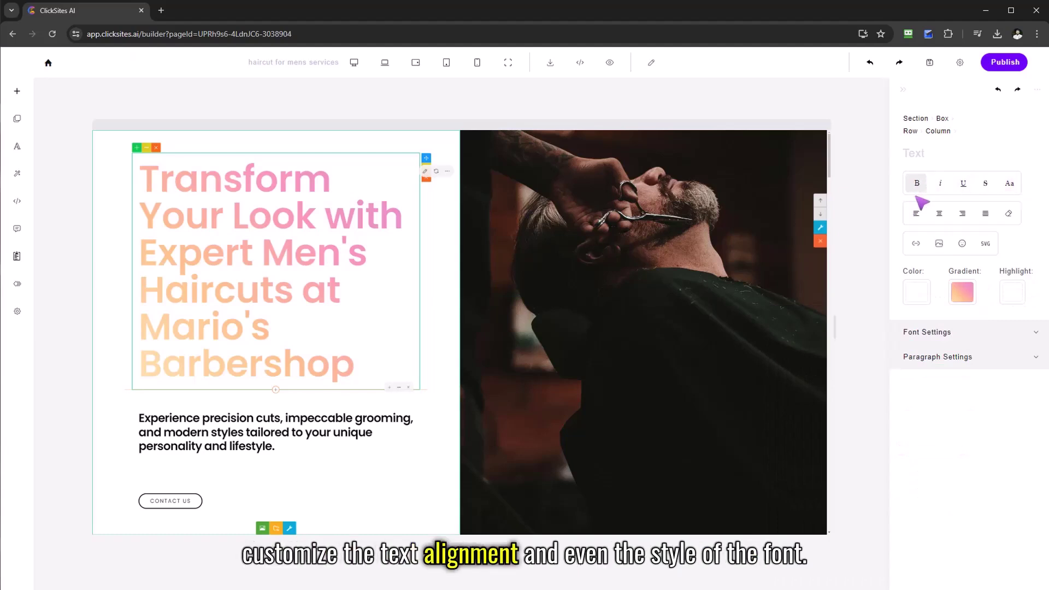
Step: Change the hero headline font from Poppins to Righteous
{"action": "left_click", "coordinate": [966, 336]}
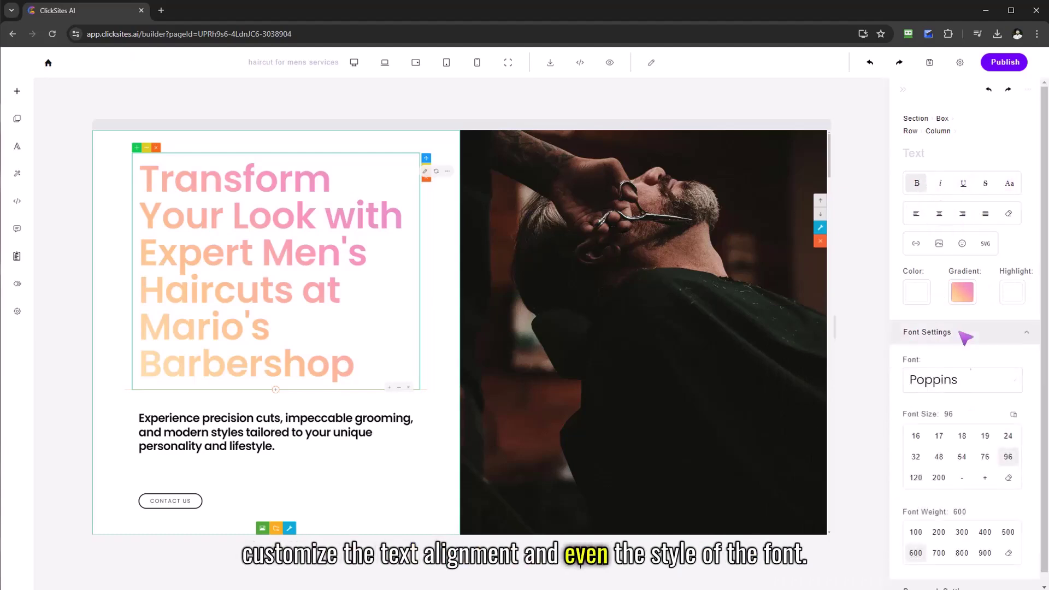
{"action": "left_click", "coordinate": [963, 380]}
{"action": "scroll", "coordinate": [963, 410], "scroll_direction": "down", "scroll_amount": 2}
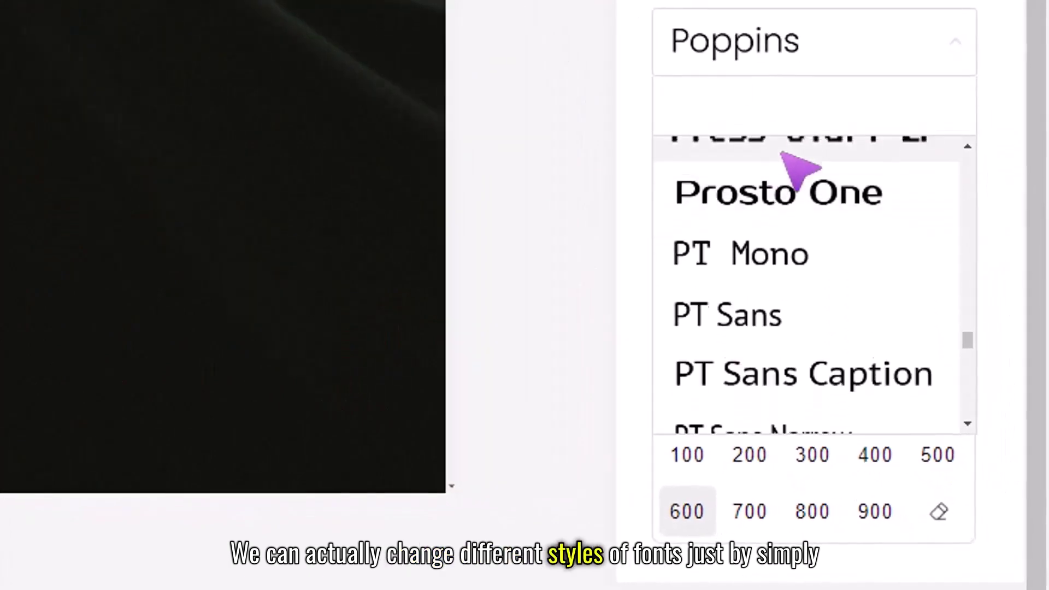
{"action": "left_click", "coordinate": [776, 172]}
{"action": "left_click", "coordinate": [770, 294]}
{"action": "left_click", "coordinate": [963, 369]}
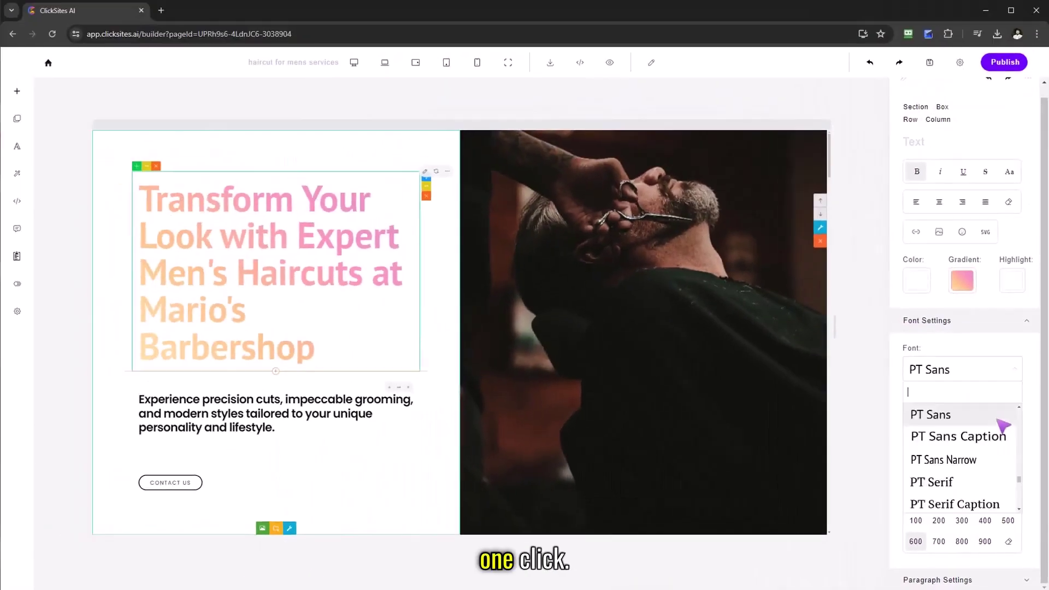
{"action": "scroll", "coordinate": [984, 464], "scroll_direction": "down", "scroll_amount": 2}
{"action": "scroll", "coordinate": [984, 464], "scroll_direction": "down", "scroll_amount": 1}
{"action": "left_click", "coordinate": [984, 464]}
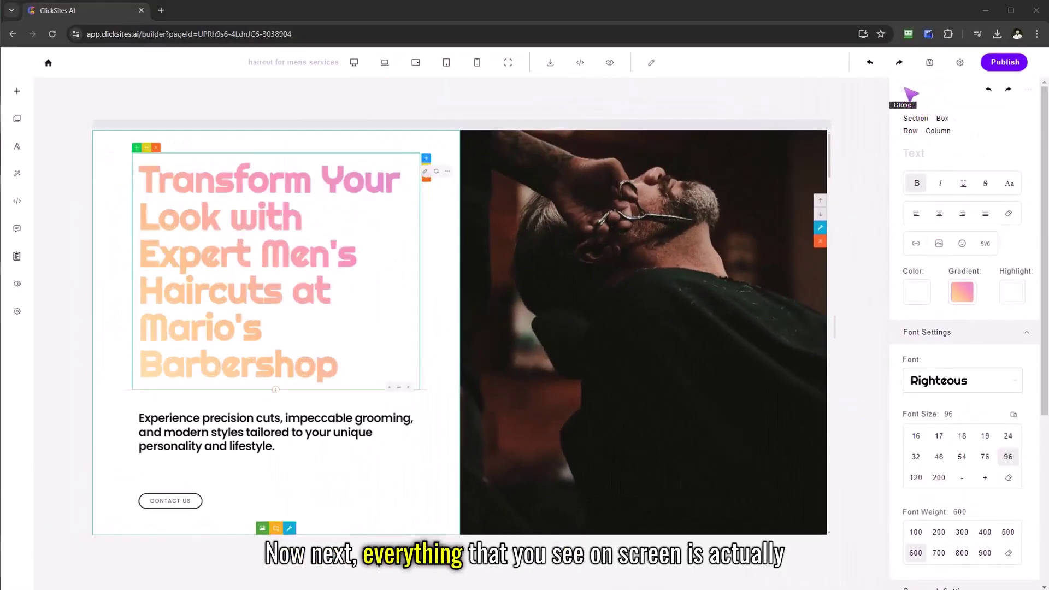
Step: Move the headline block and try dark red and grey backgrounds on the left box
{"action": "left_click", "coordinate": [909, 94]}
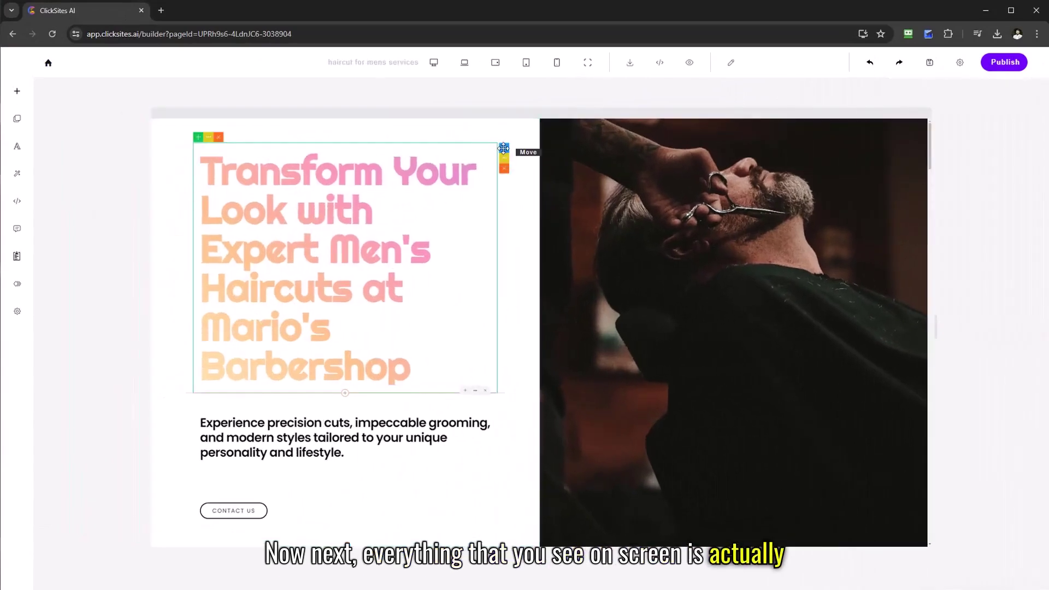
{"action": "left_click_drag", "start_coordinate": [504, 150], "coordinate": [394, 426]}
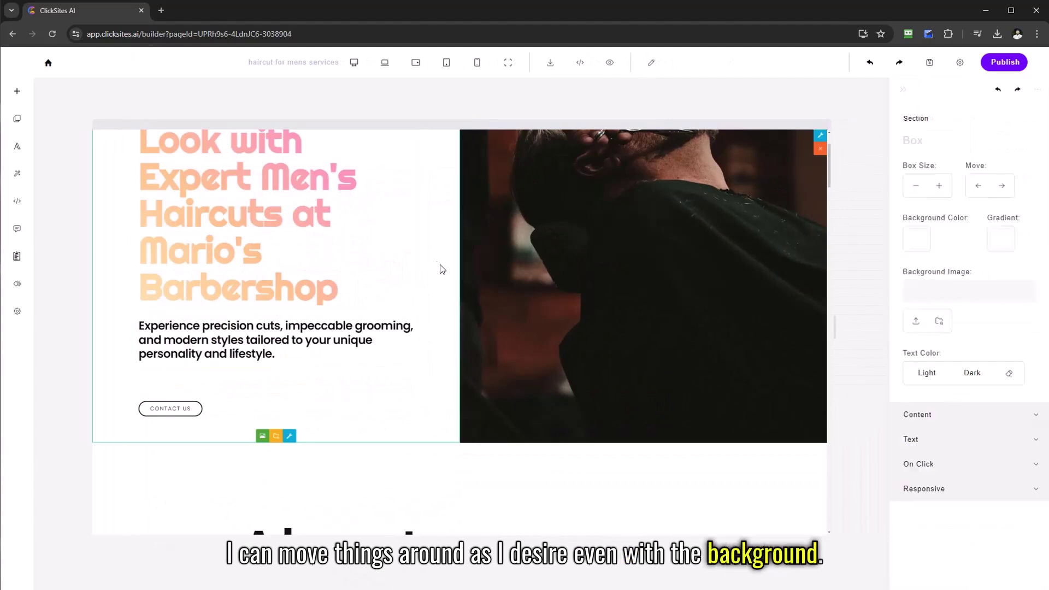
{"action": "scroll", "coordinate": [476, 232], "scroll_direction": "up", "scroll_amount": 3}
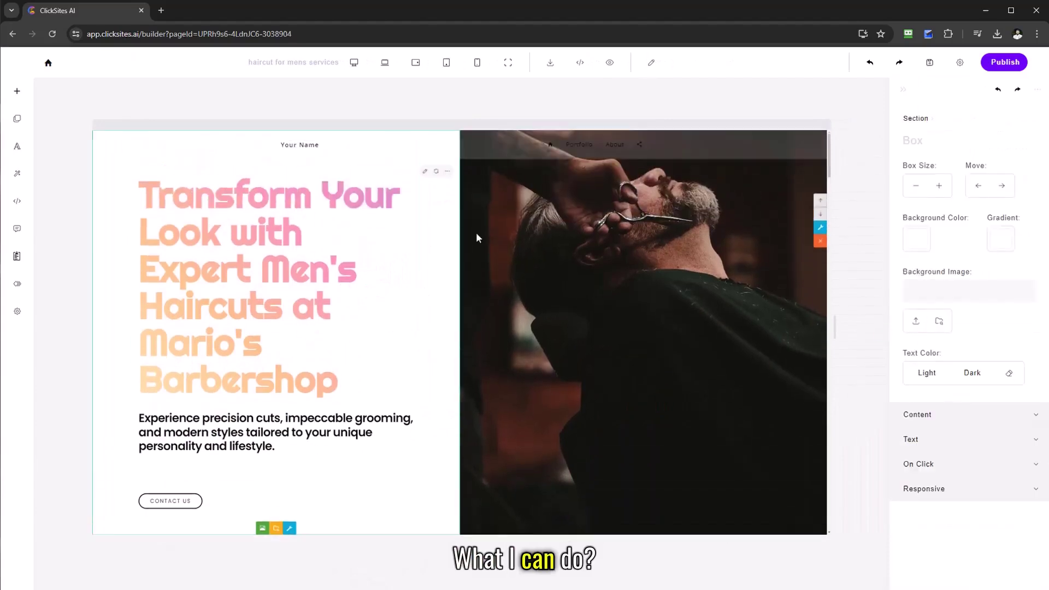
{"action": "left_click", "coordinate": [917, 240]}
{"action": "left_click", "coordinate": [935, 298]}
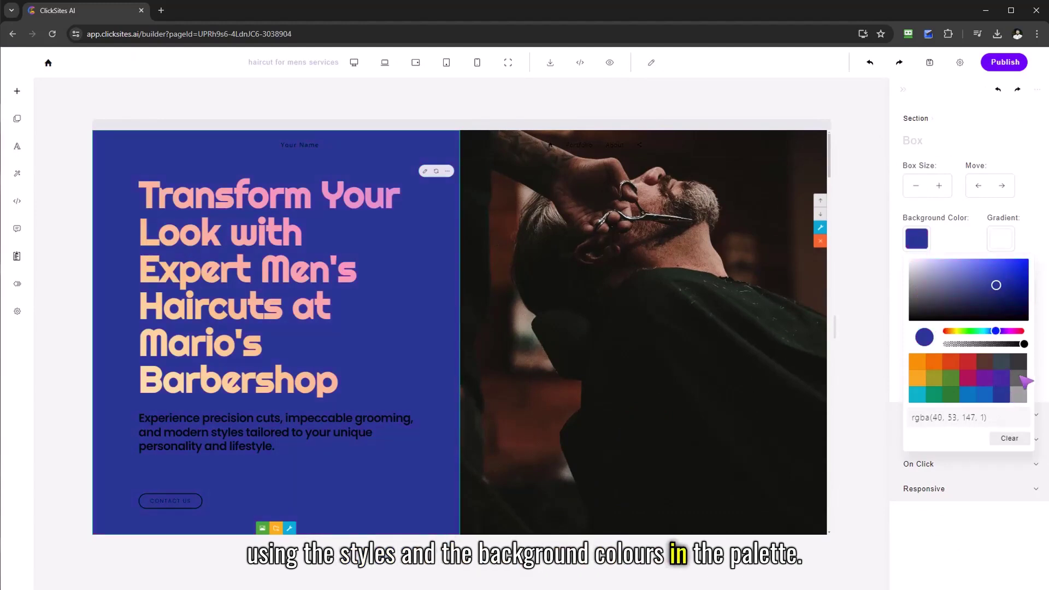
{"action": "left_click", "coordinate": [1020, 379]}
Step: Give the left hero box the pink-peach gradient background
{"action": "left_click", "coordinate": [1006, 242]}
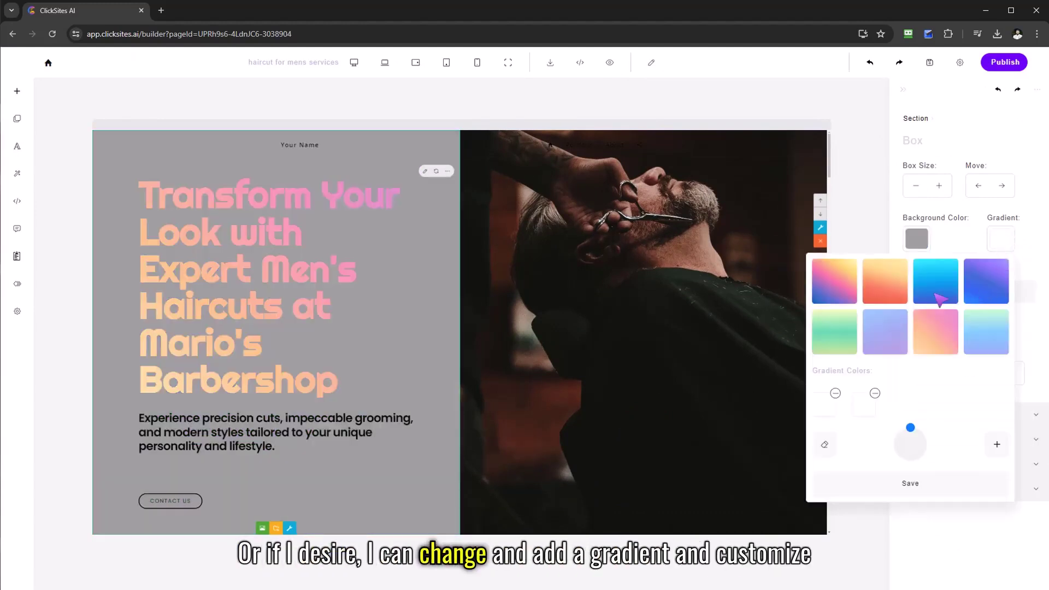
{"action": "left_click", "coordinate": [935, 297]}
{"action": "left_click", "coordinate": [835, 282]}
{"action": "left_click", "coordinate": [835, 332]}
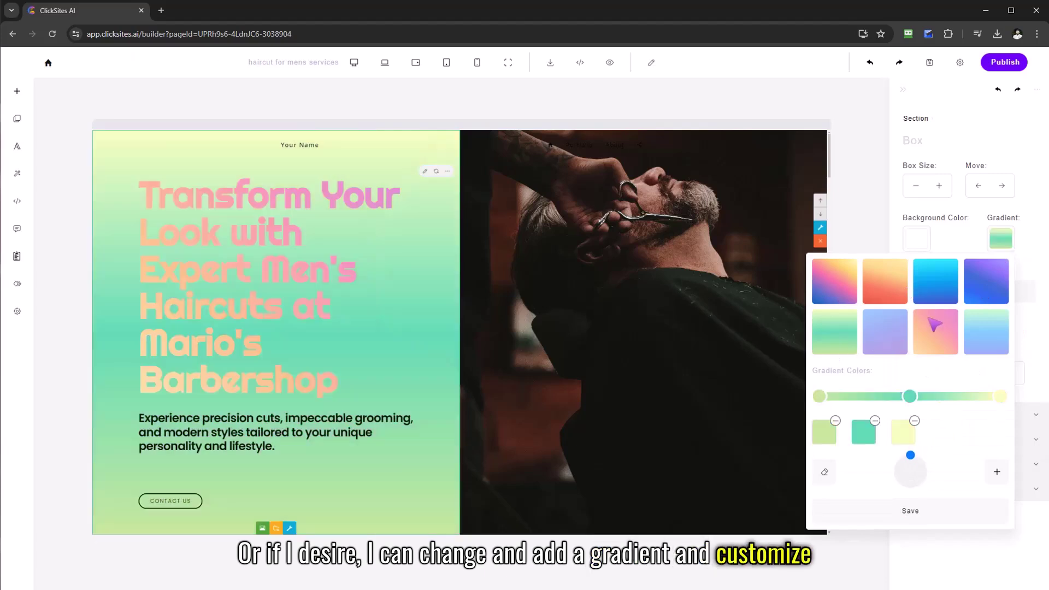
{"action": "left_click", "coordinate": [936, 332]}
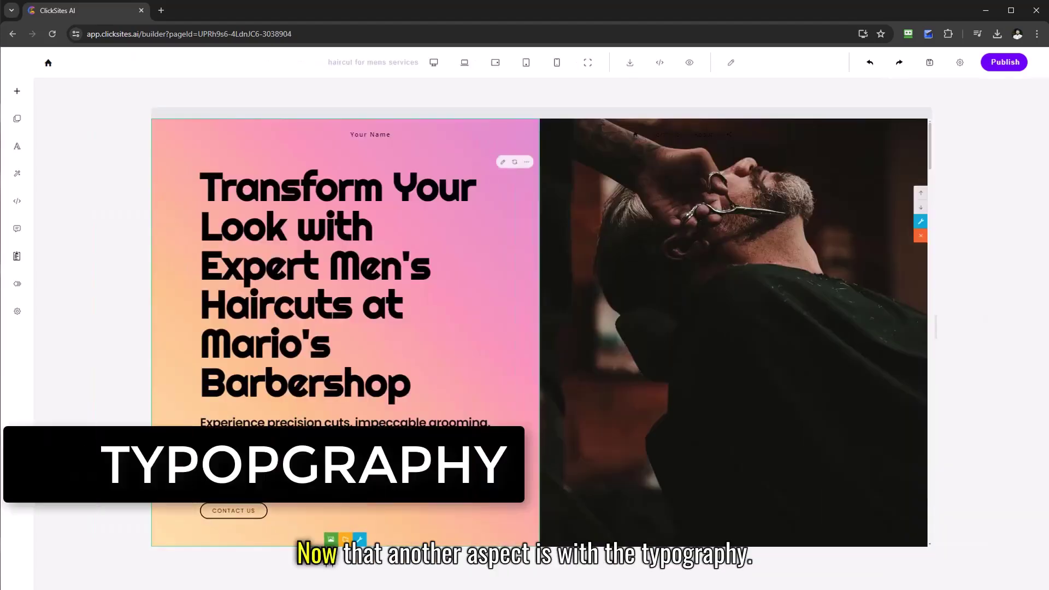
Step: Try Merriweather, then apply the Space Mono and Ubuntu Mono & Source Code Pro pairings
{"action": "left_click", "coordinate": [17, 147]}
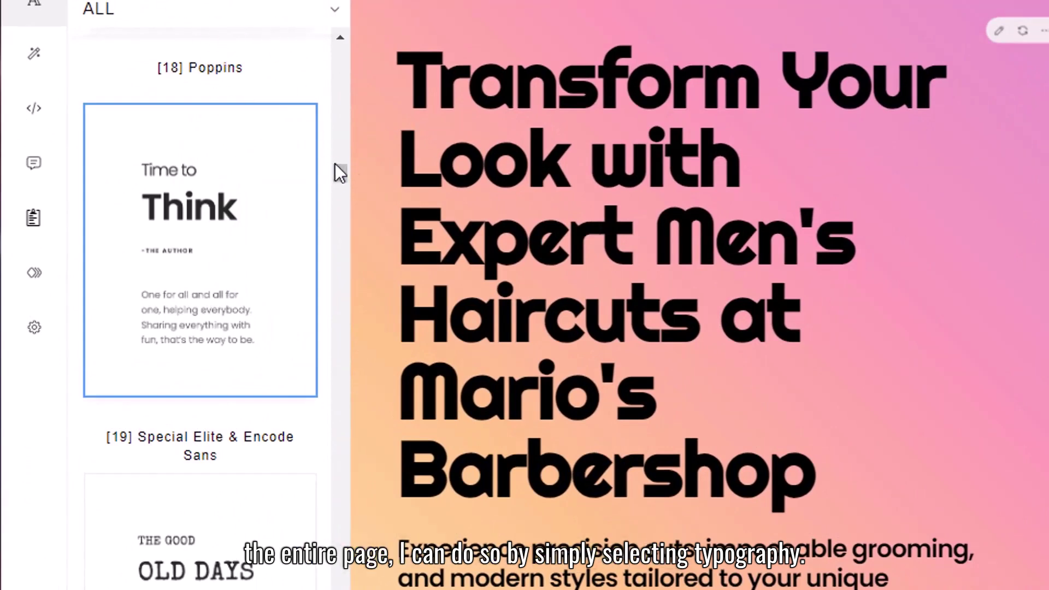
{"action": "scroll", "coordinate": [340, 170], "scroll_direction": "up", "scroll_amount": 2}
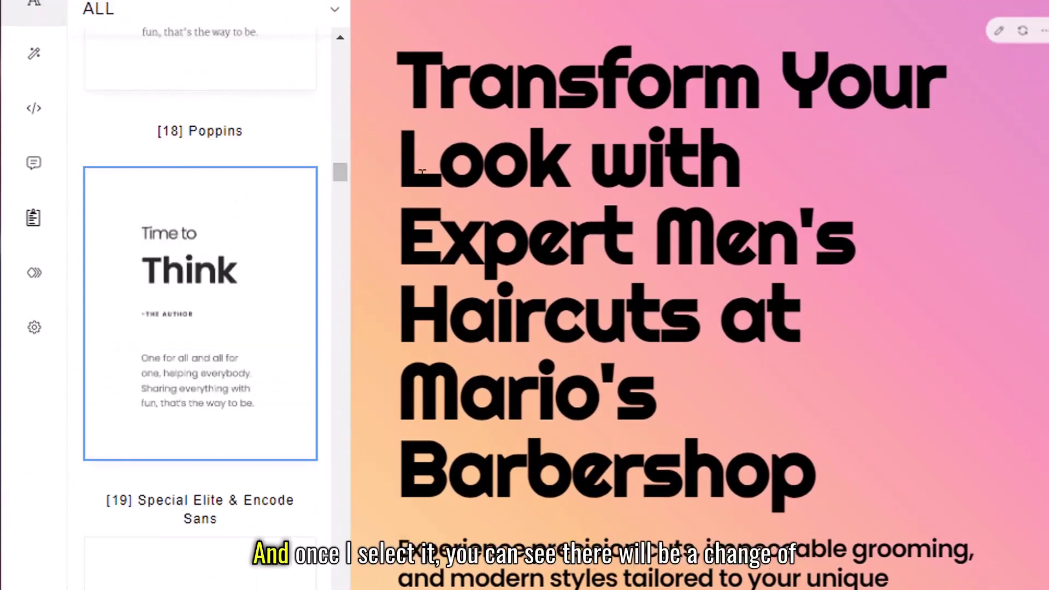
{"action": "scroll", "coordinate": [247, 410], "scroll_direction": "down", "scroll_amount": 3}
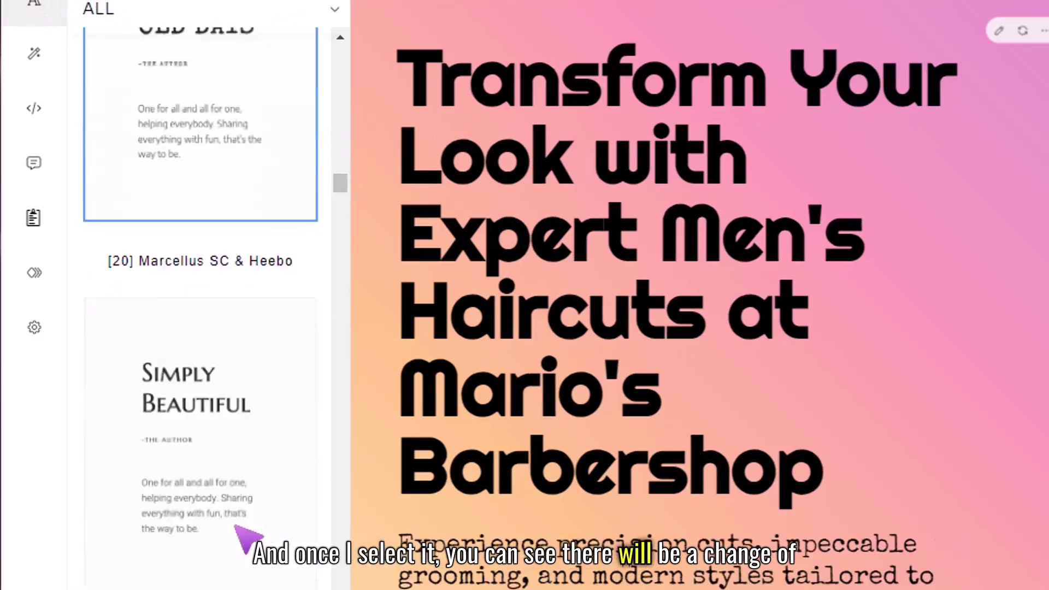
{"action": "scroll", "coordinate": [245, 328], "scroll_direction": "down", "scroll_amount": 2}
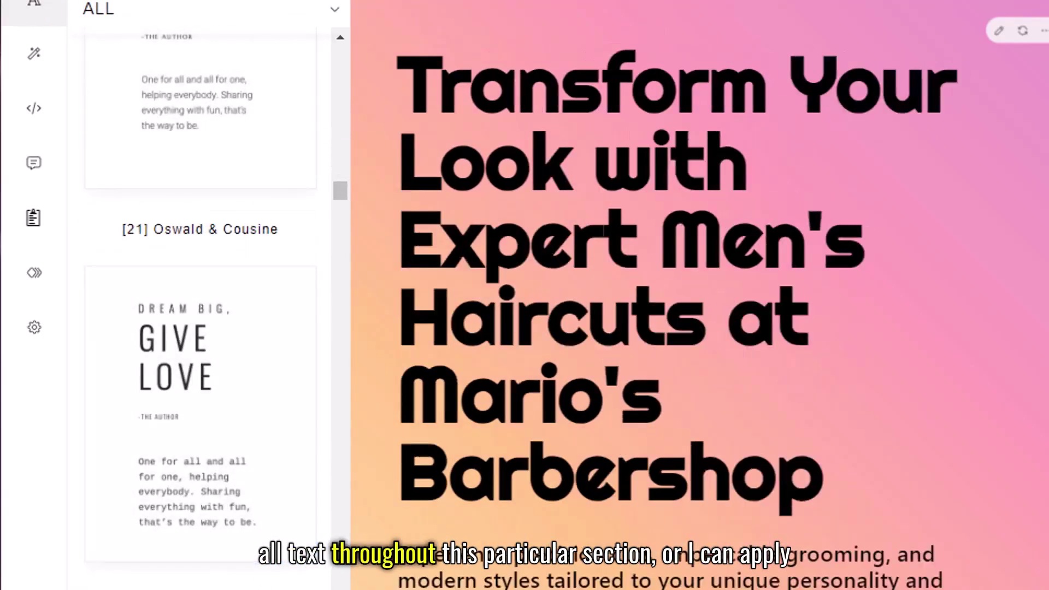
{"action": "scroll", "coordinate": [111, 402], "scroll_direction": "down", "scroll_amount": 3}
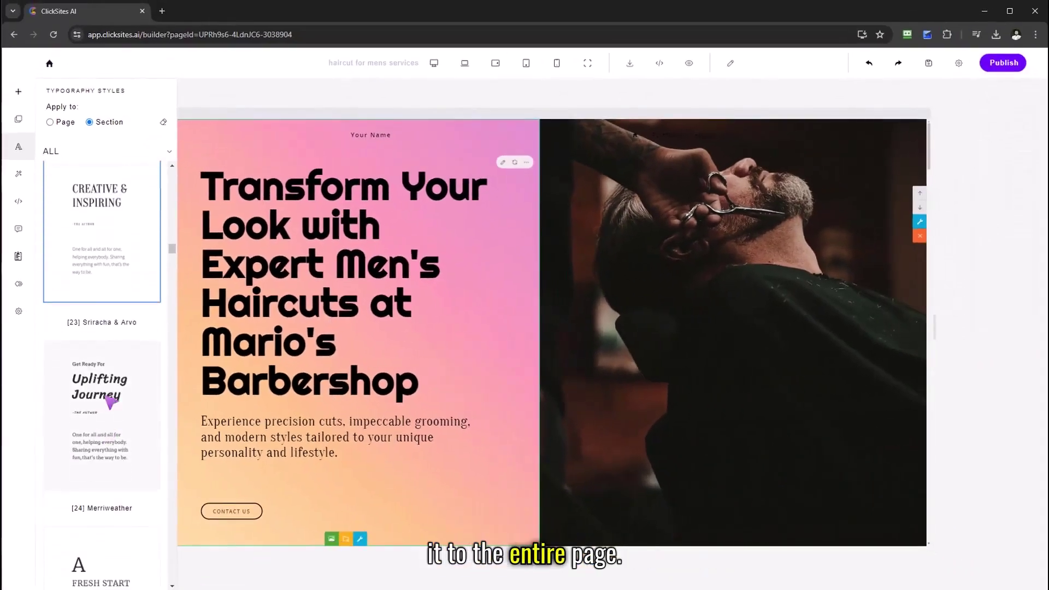
{"action": "left_click", "coordinate": [111, 402]}
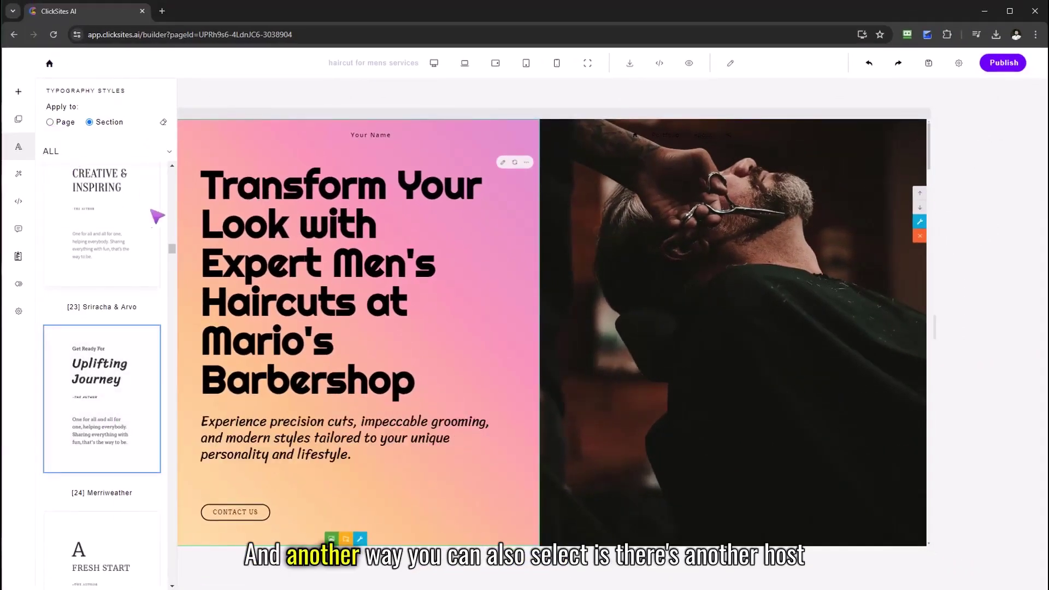
{"action": "left_click_drag", "start_coordinate": [169, 248], "coordinate": [168, 169]}
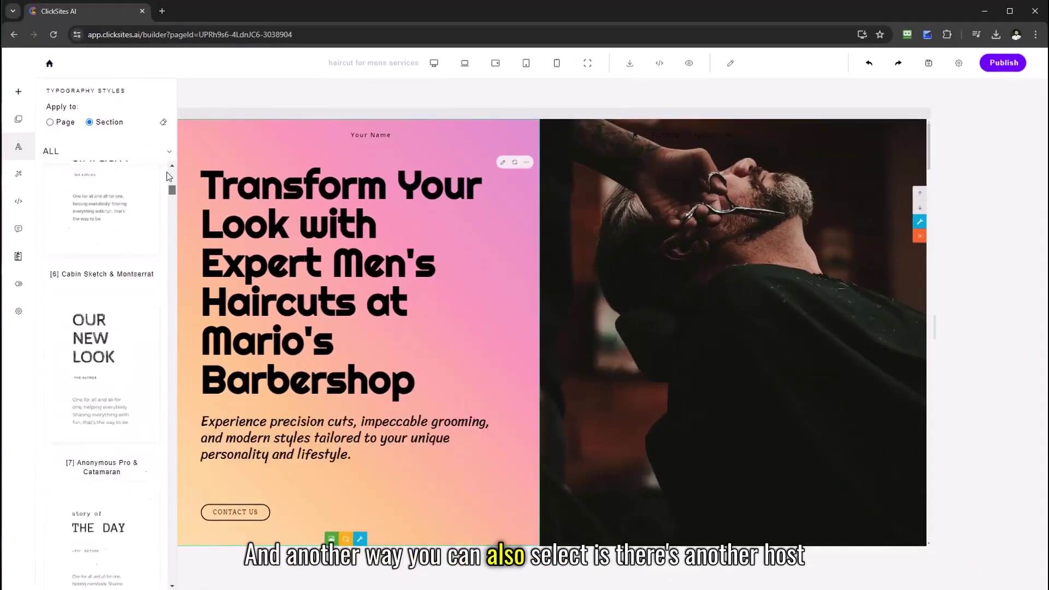
{"action": "left_click", "coordinate": [74, 153]}
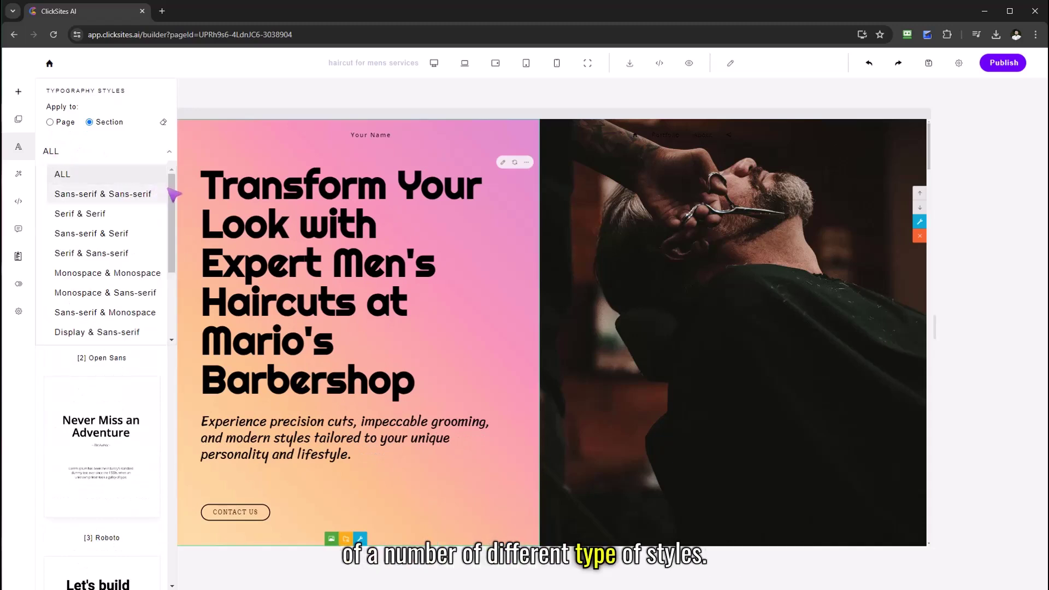
{"action": "scroll", "coordinate": [105, 238], "scroll_direction": "down", "scroll_amount": 1}
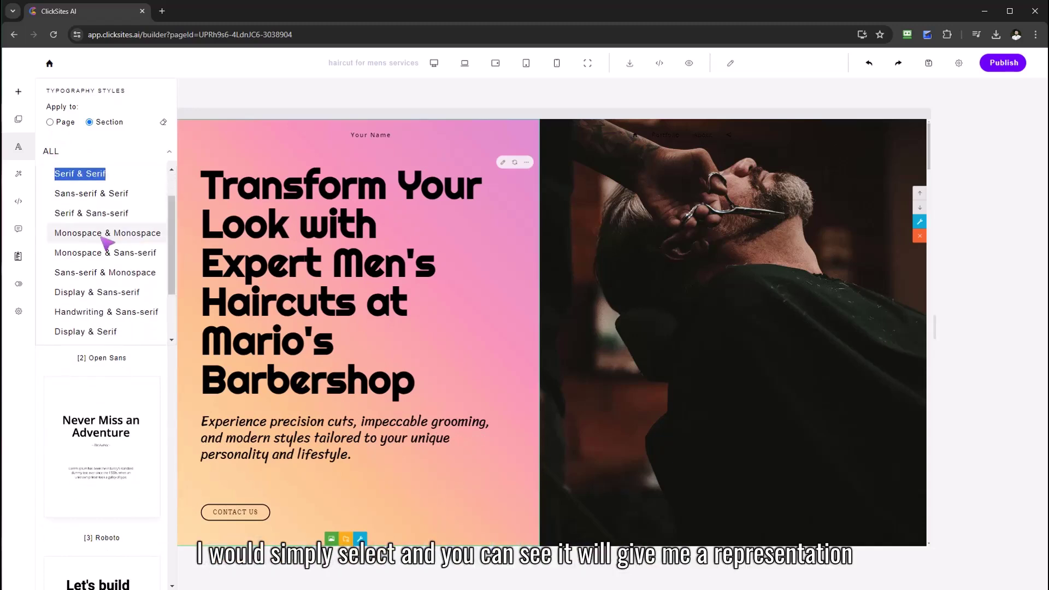
{"action": "left_click", "coordinate": [105, 239]}
{"action": "scroll", "coordinate": [123, 312], "scroll_direction": "down", "scroll_amount": 2}
{"action": "scroll", "coordinate": [115, 320], "scroll_direction": "down", "scroll_amount": 2}
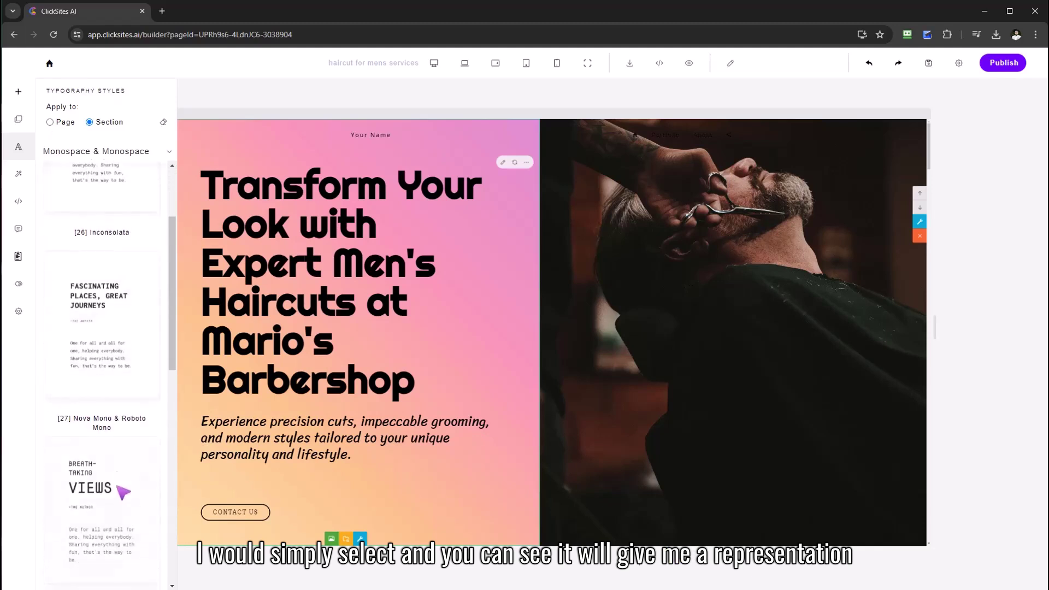
{"action": "scroll", "coordinate": [99, 320], "scroll_direction": "down", "scroll_amount": 2}
{"action": "scroll", "coordinate": [88, 322], "scroll_direction": "down", "scroll_amount": 2}
{"action": "left_click", "coordinate": [88, 322]}
{"action": "scroll", "coordinate": [82, 377], "scroll_direction": "down", "scroll_amount": 1}
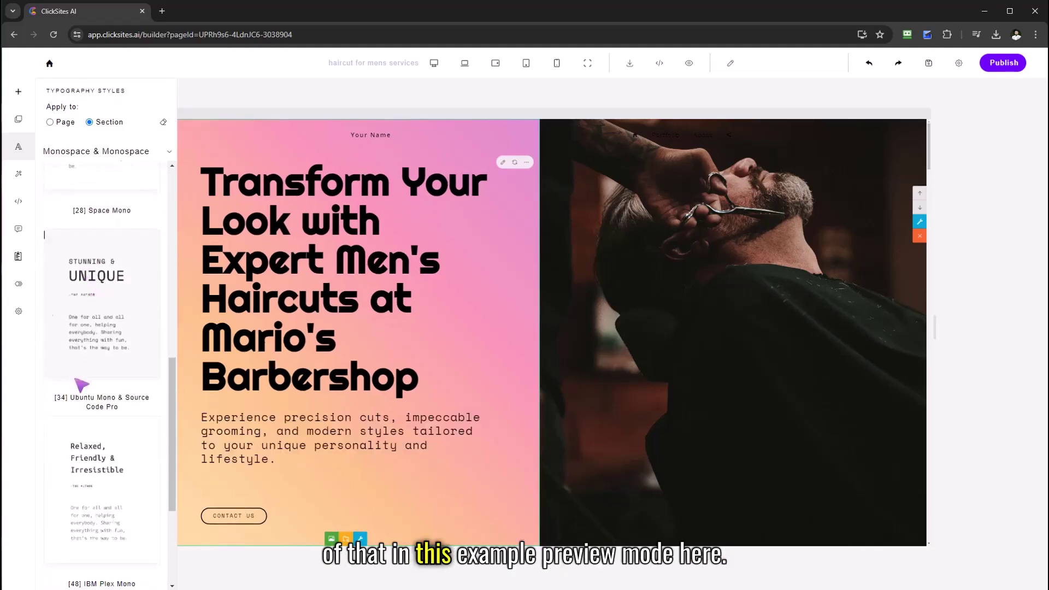
{"action": "scroll", "coordinate": [136, 483], "scroll_direction": "down", "scroll_amount": 2}
{"action": "scroll", "coordinate": [98, 328], "scroll_direction": "down", "scroll_amount": 1}
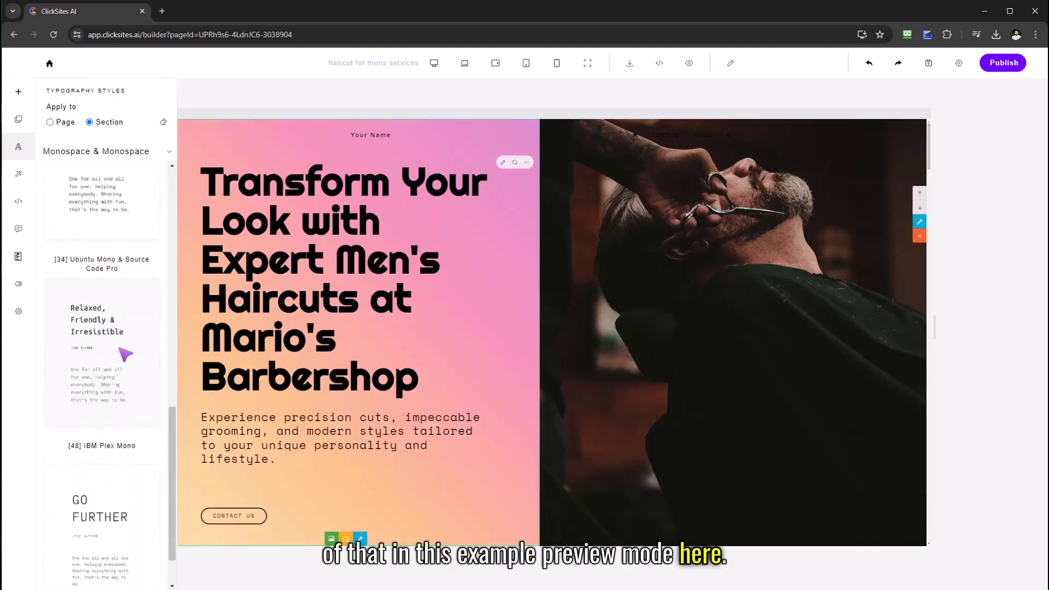
{"action": "left_click", "coordinate": [98, 360]}
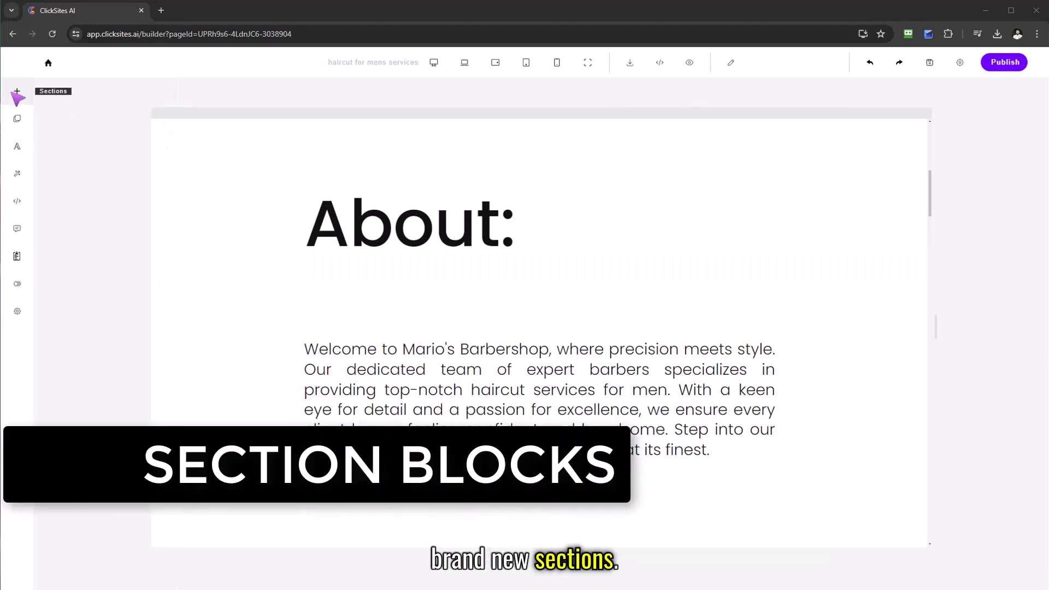
Step: Browse the header, slider, article, photo and all-categories section designs
{"action": "left_click", "coordinate": [19, 91]}
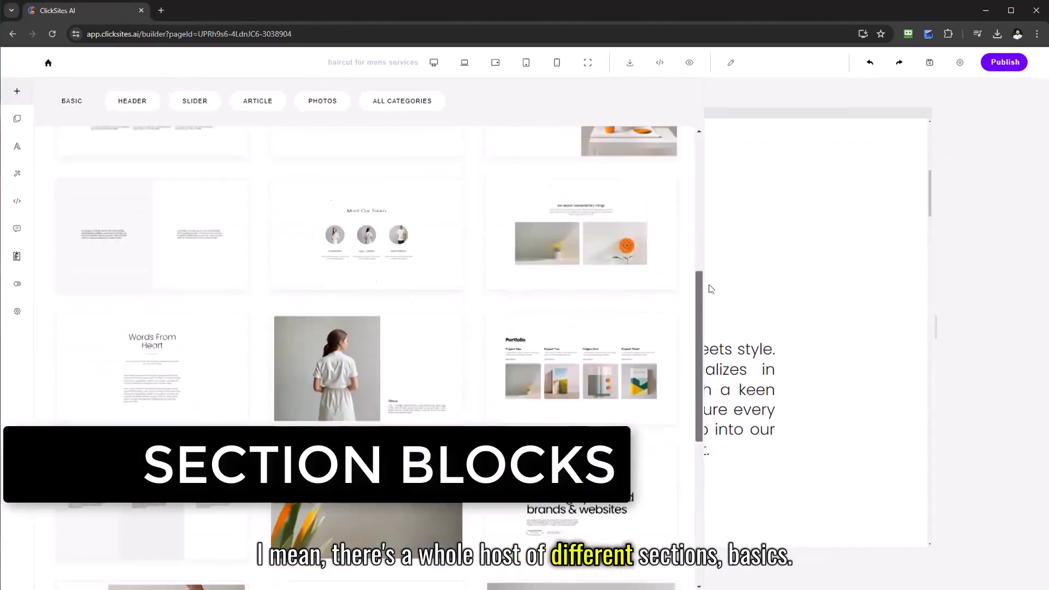
{"action": "left_click", "coordinate": [132, 100]}
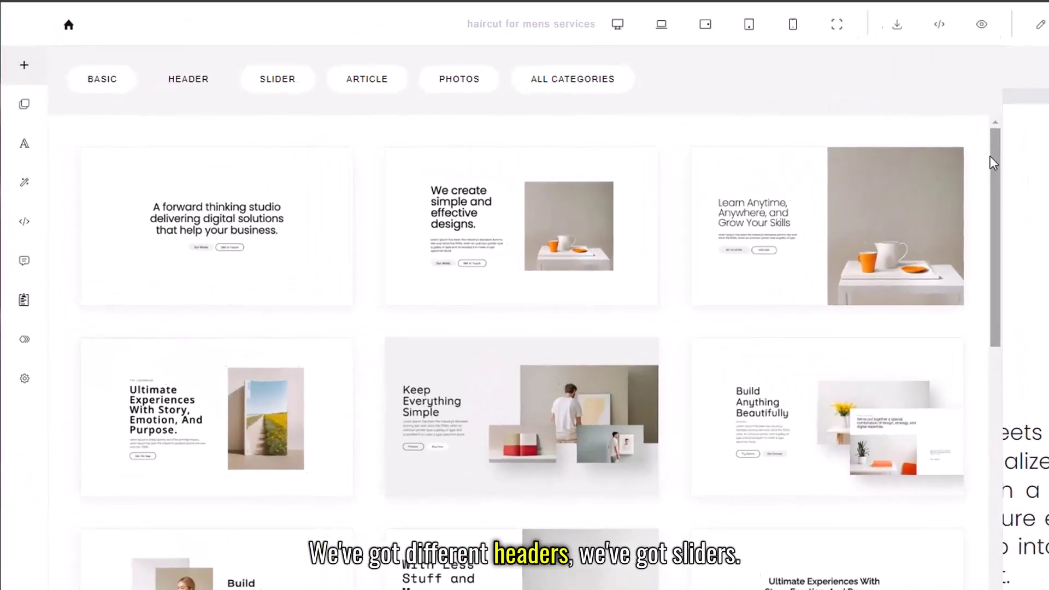
{"action": "left_click_drag", "start_coordinate": [992, 160], "coordinate": [1010, 426]}
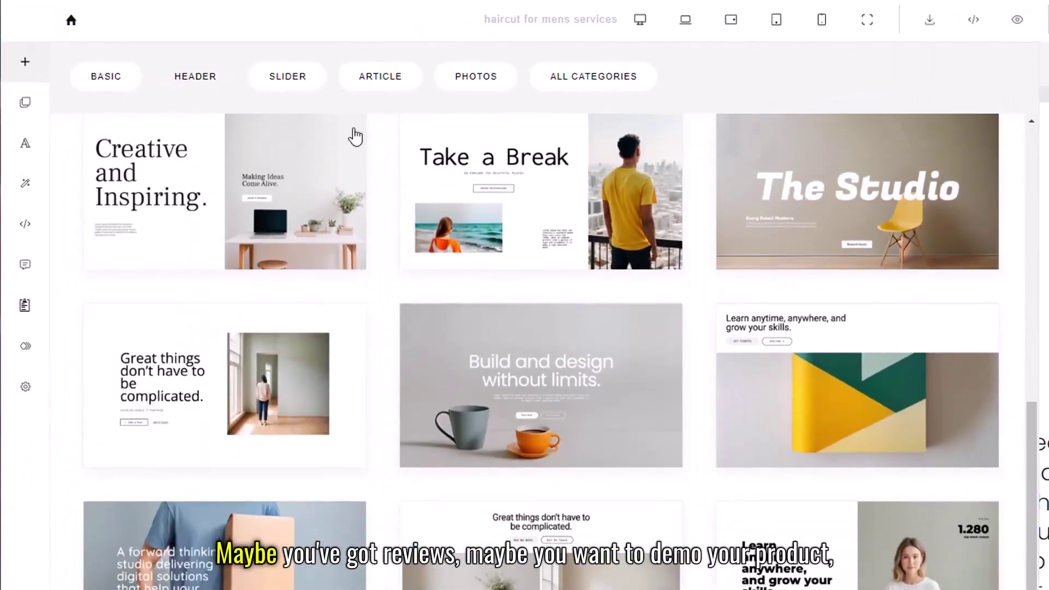
{"action": "left_click", "coordinate": [305, 82]}
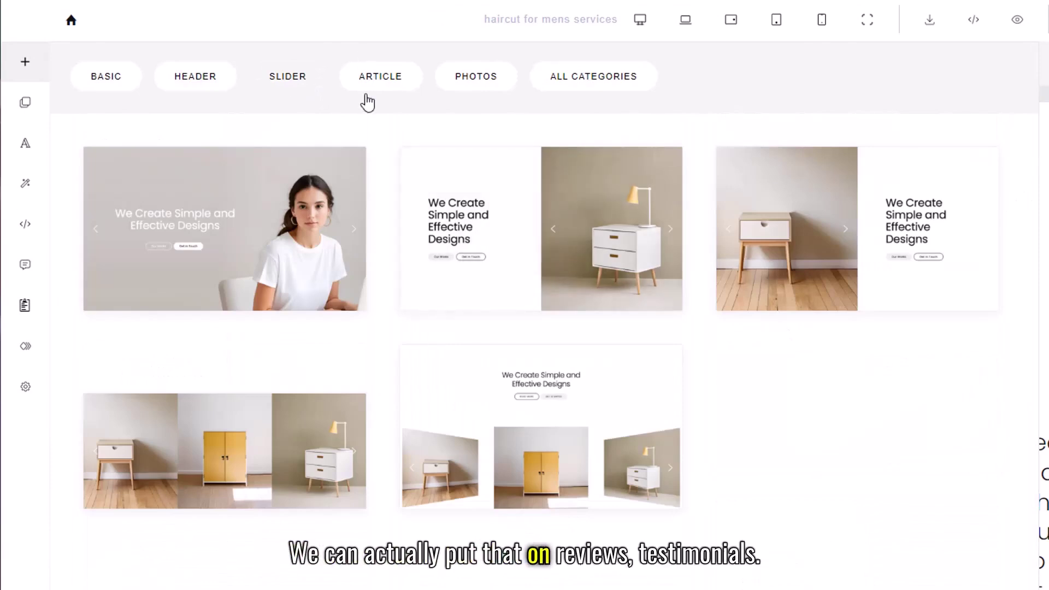
{"action": "left_click", "coordinate": [408, 82]}
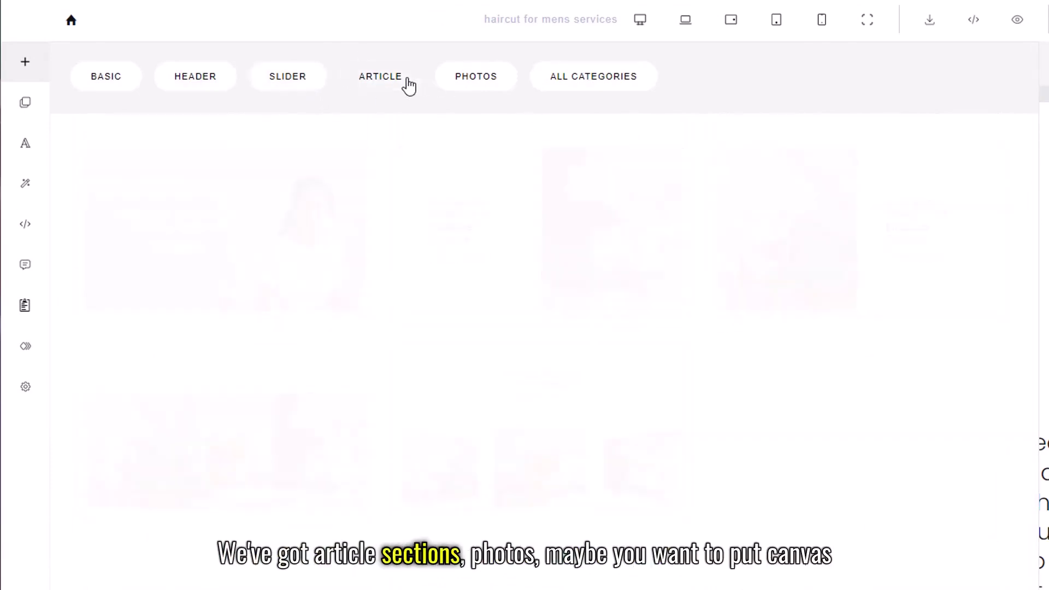
{"action": "left_click", "coordinate": [475, 75]}
{"action": "left_click_drag", "start_coordinate": [1030, 193], "coordinate": [1030, 246]}
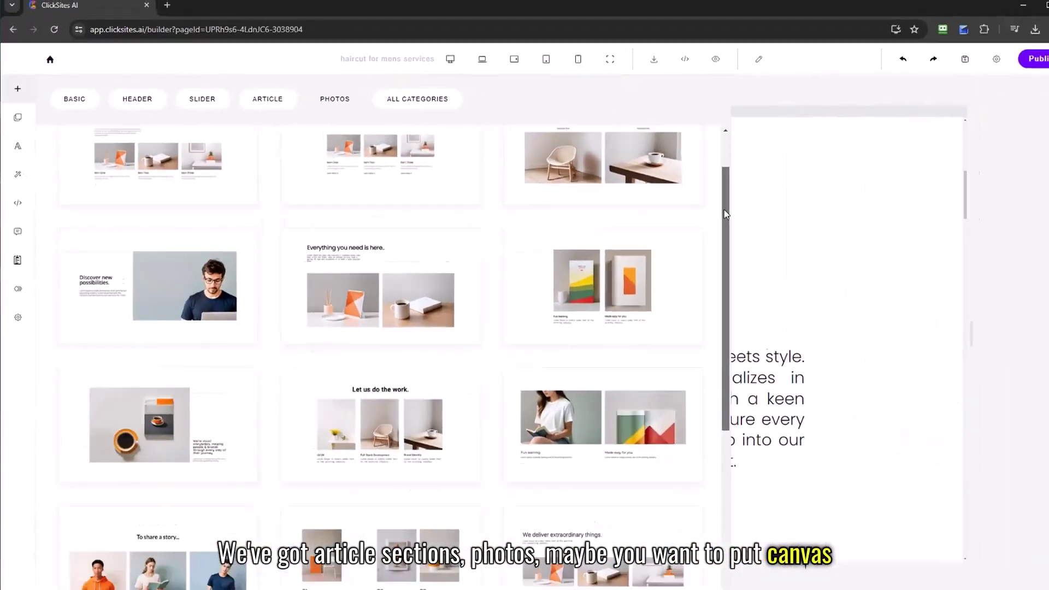
{"action": "left_click_drag", "start_coordinate": [724, 209], "coordinate": [702, 148]}
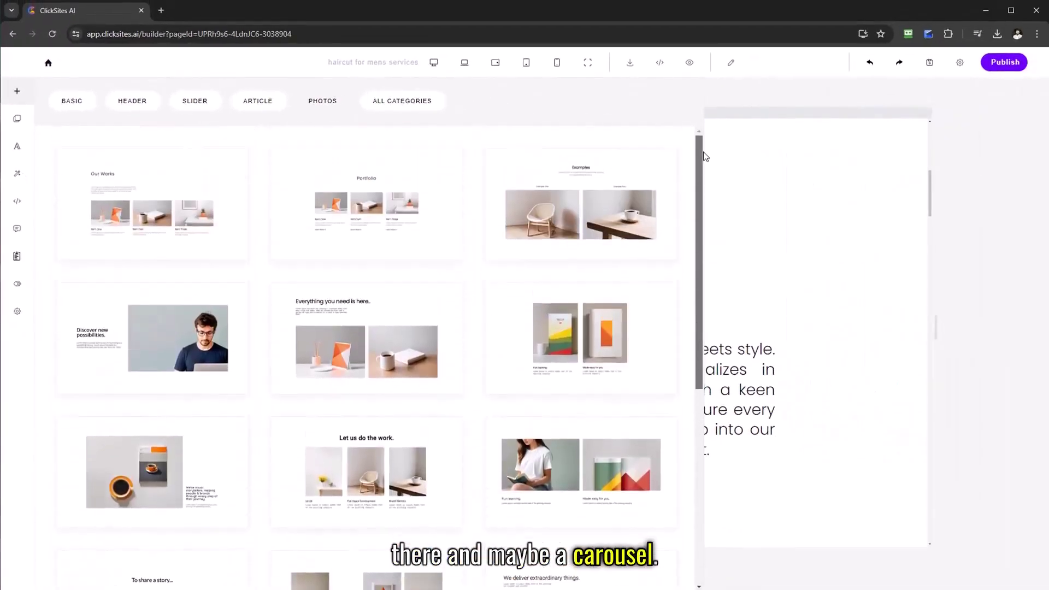
{"action": "left_click", "coordinate": [408, 106]}
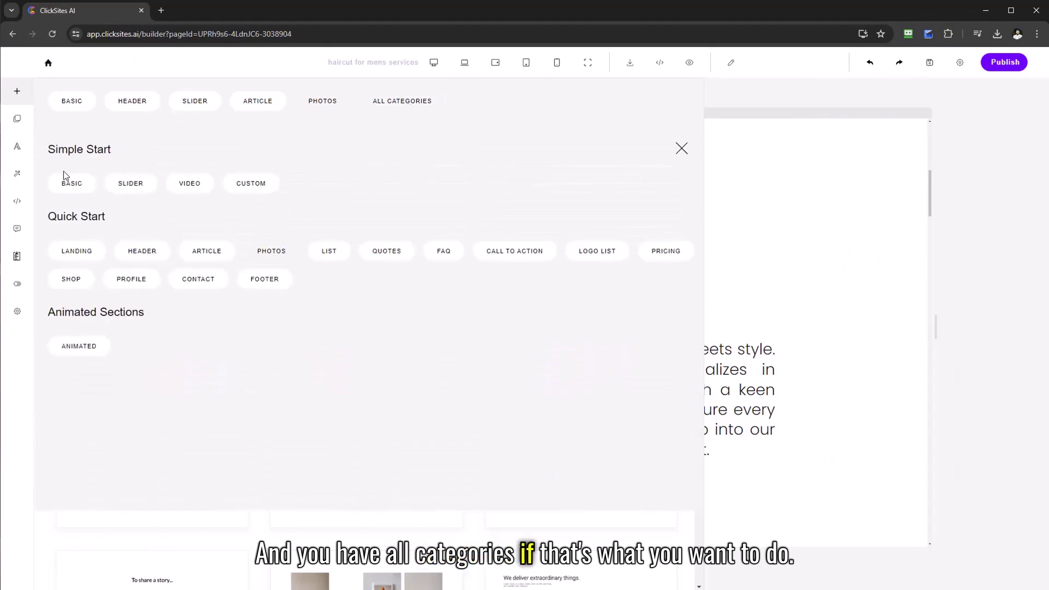
{"action": "left_click", "coordinate": [680, 151]}
Step: Insert the furniture slider section and the 'forward thinking studio' header section
{"action": "left_click", "coordinate": [195, 101]}
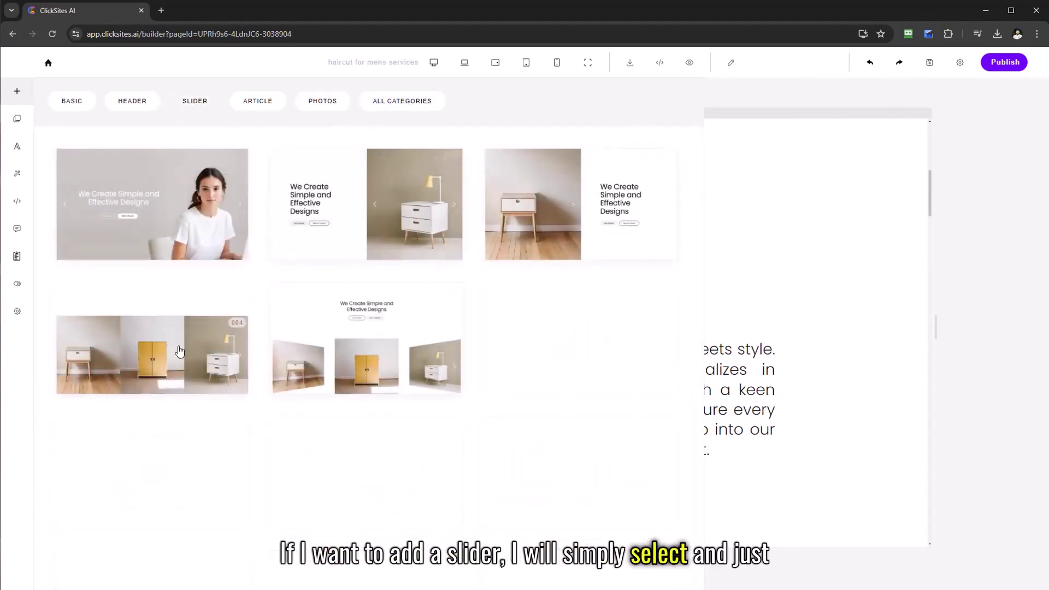
{"action": "left_click", "coordinate": [151, 354]}
{"action": "scroll", "coordinate": [525, 328], "scroll_direction": "up", "scroll_amount": 5}
{"action": "scroll", "coordinate": [674, 371], "scroll_direction": "down", "scroll_amount": 4}
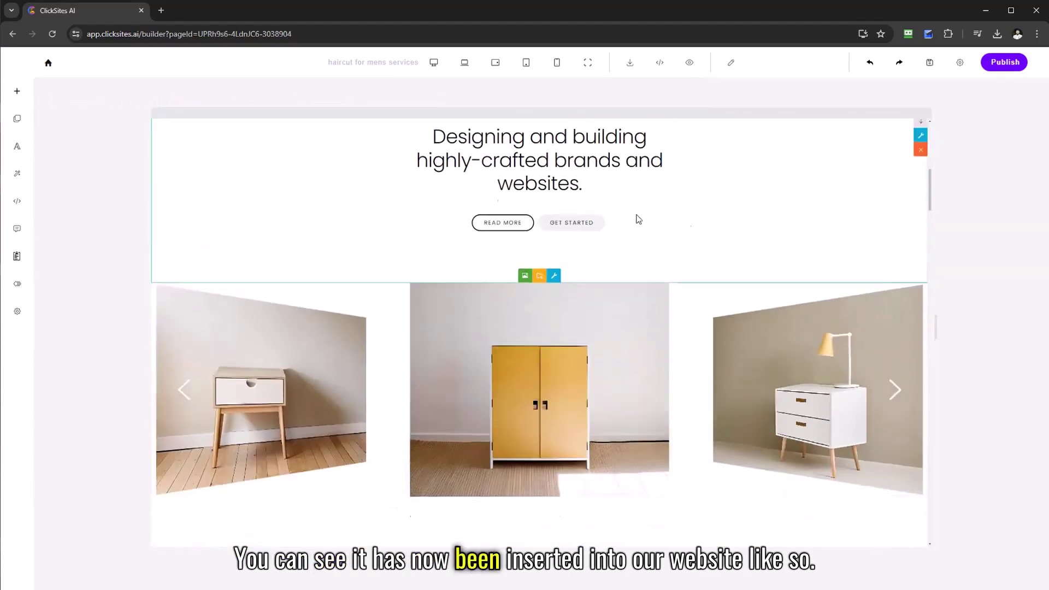
{"action": "scroll", "coordinate": [676, 374], "scroll_direction": "down", "scroll_amount": 2}
{"action": "scroll", "coordinate": [856, 286], "scroll_direction": "up", "scroll_amount": 3}
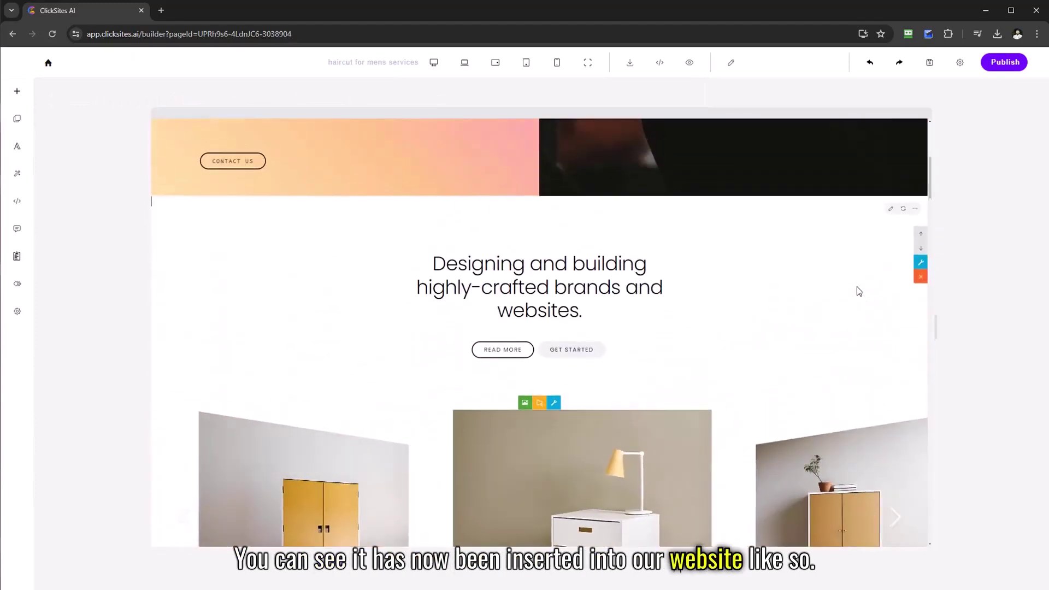
{"action": "scroll", "coordinate": [827, 344], "scroll_direction": "down", "scroll_amount": 2}
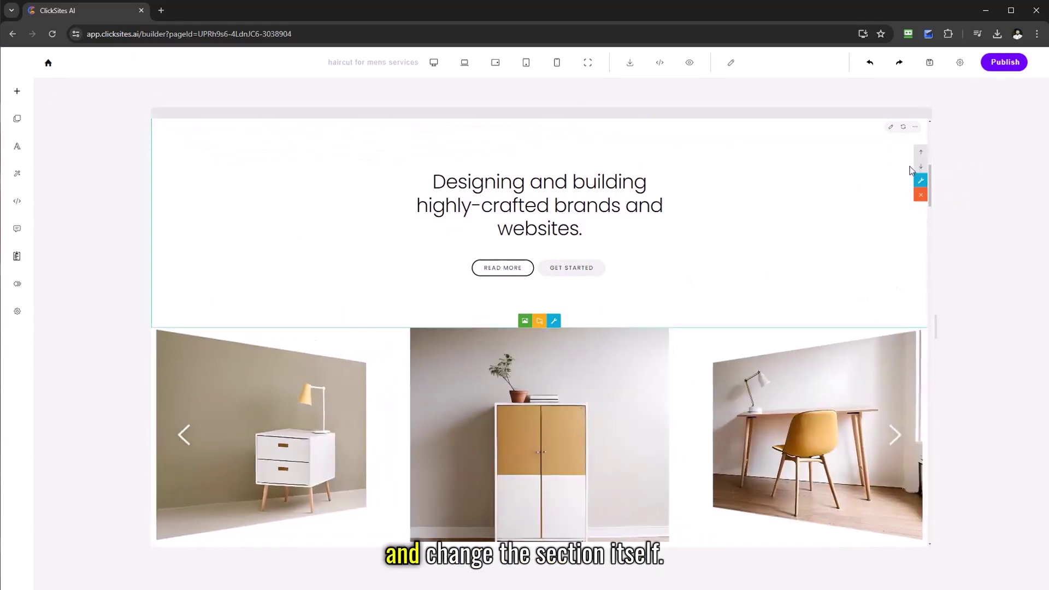
{"action": "scroll", "coordinate": [901, 157], "scroll_direction": "down", "scroll_amount": 3}
{"action": "scroll", "coordinate": [820, 167], "scroll_direction": "down", "scroll_amount": 1}
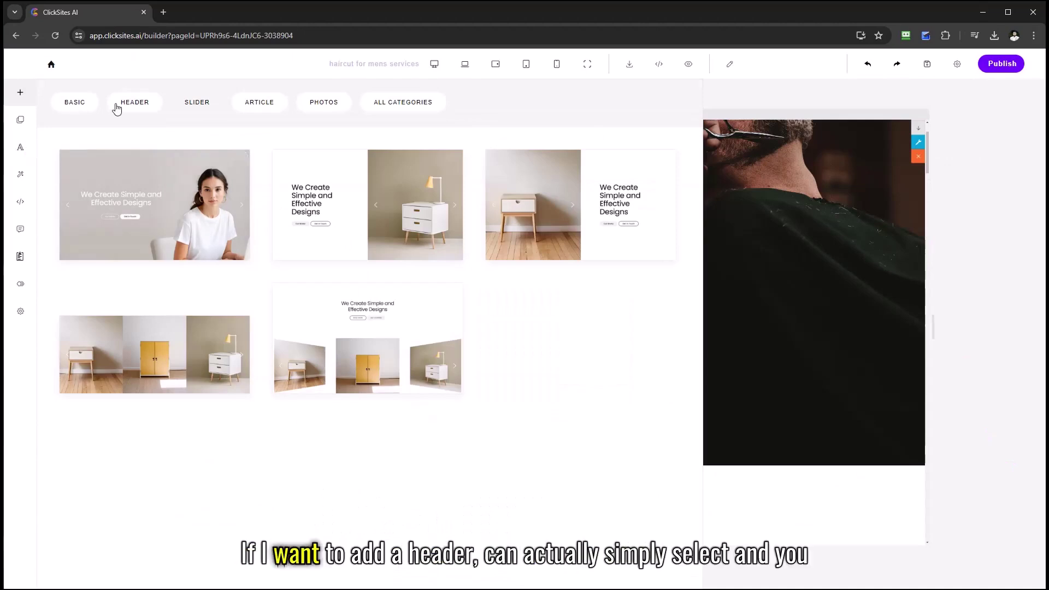
{"action": "left_click", "coordinate": [134, 101]}
{"action": "scroll", "coordinate": [230, 376], "scroll_direction": "down", "scroll_amount": 3}
{"action": "scroll", "coordinate": [248, 288], "scroll_direction": "up", "scroll_amount": 3}
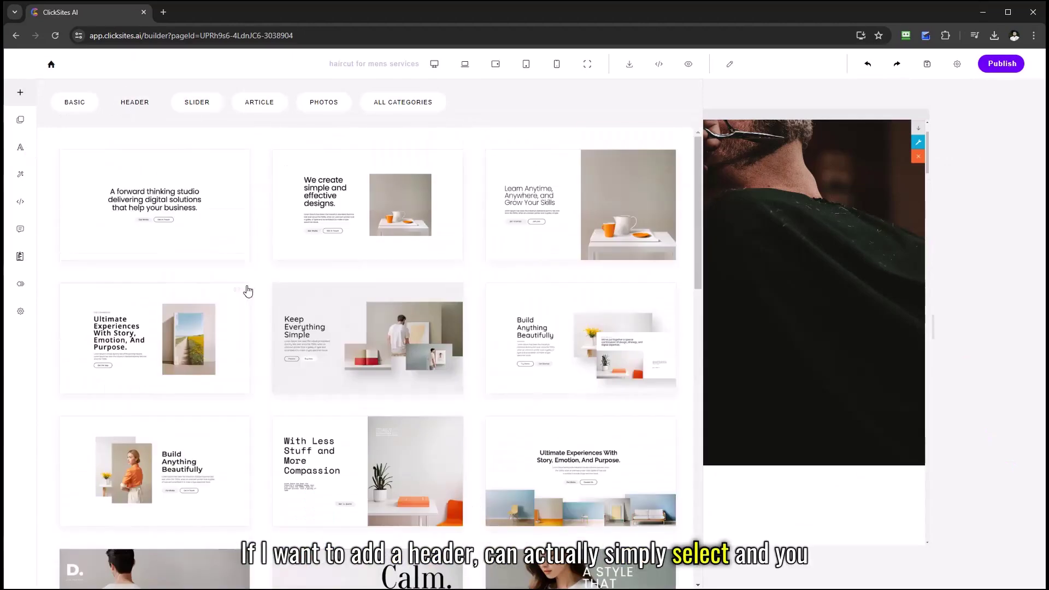
{"action": "left_click", "coordinate": [174, 208]}
{"action": "scroll", "coordinate": [603, 314], "scroll_direction": "up", "scroll_amount": 4}
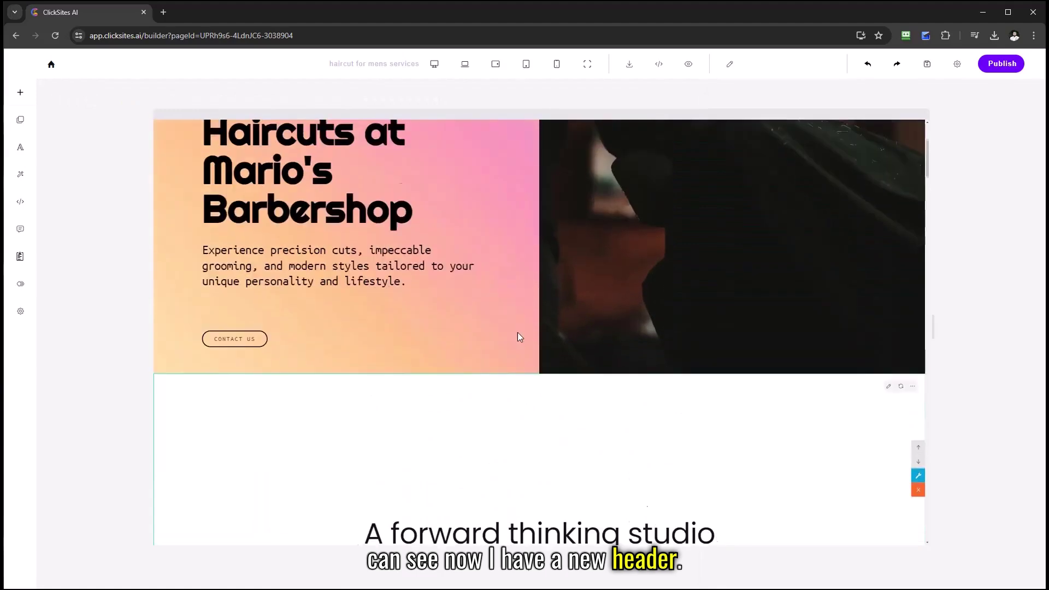
{"action": "scroll", "coordinate": [859, 274], "scroll_direction": "up", "scroll_amount": 1}
{"action": "scroll", "coordinate": [859, 275], "scroll_direction": "up", "scroll_amount": 2}
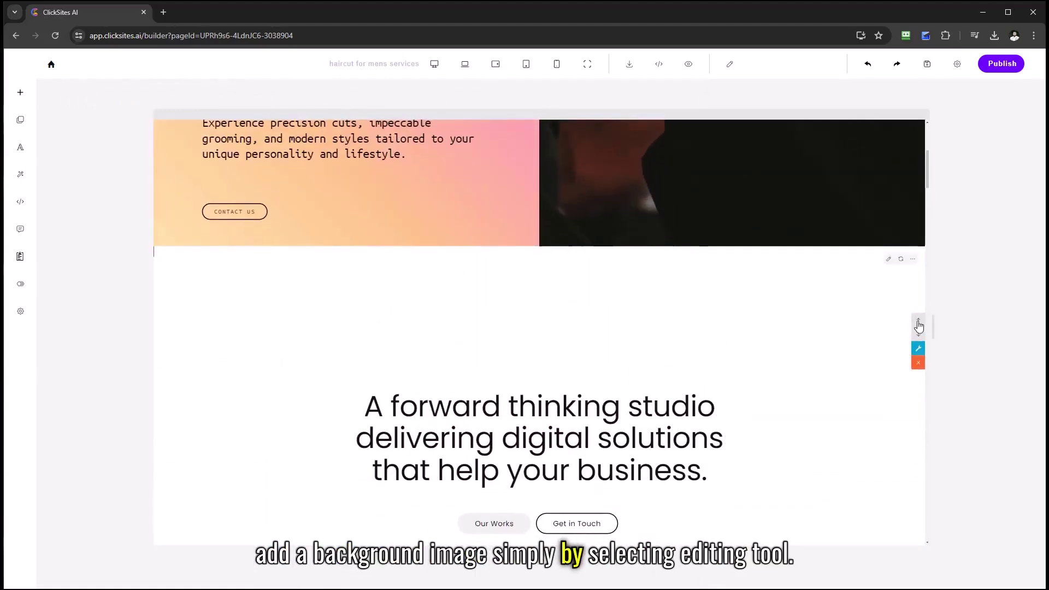
Step: Set a stock 'haircut' barber photo as the section background, then clear it and reopen the library
{"action": "left_click", "coordinate": [730, 64]}
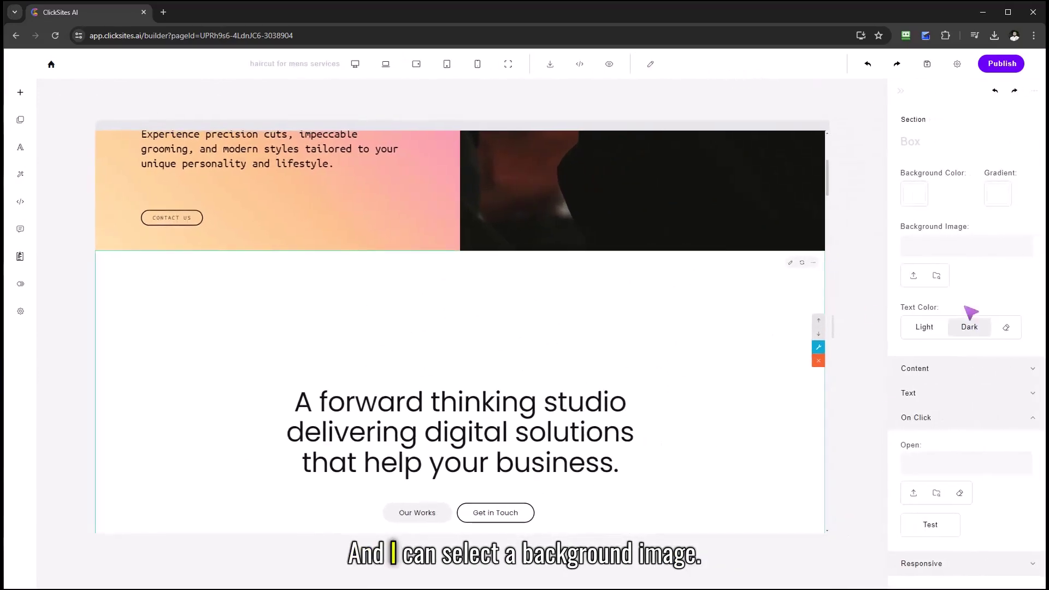
{"action": "left_click", "coordinate": [936, 248]}
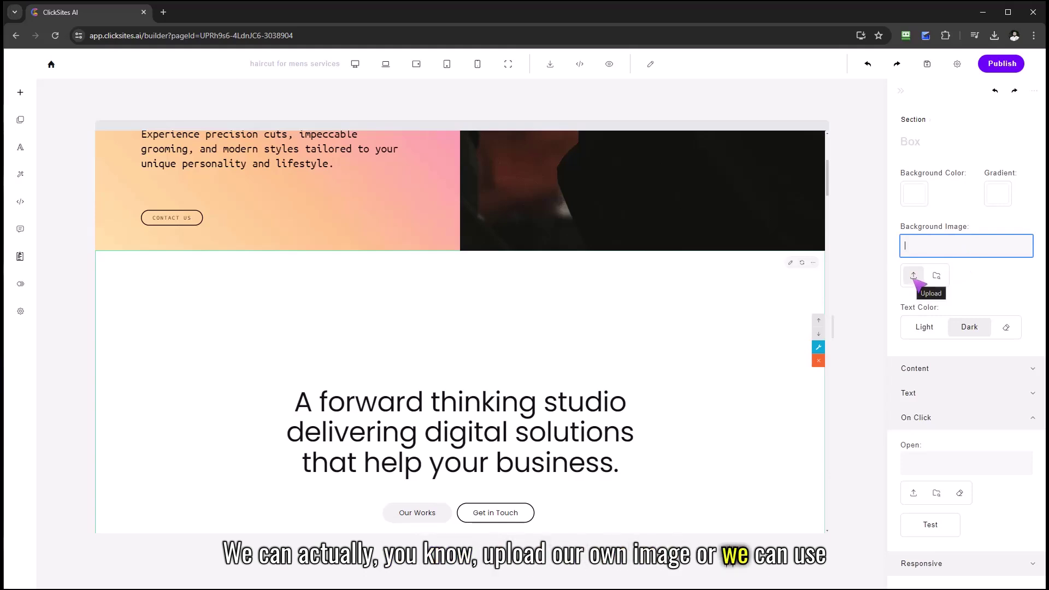
{"action": "left_click", "coordinate": [936, 275]}
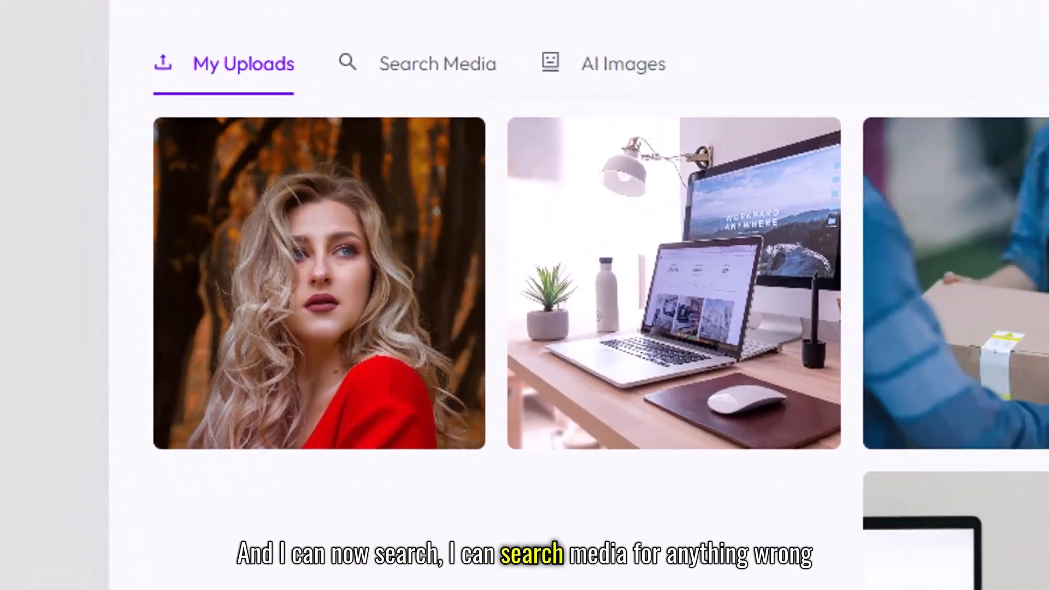
{"action": "left_click", "coordinate": [470, 79]}
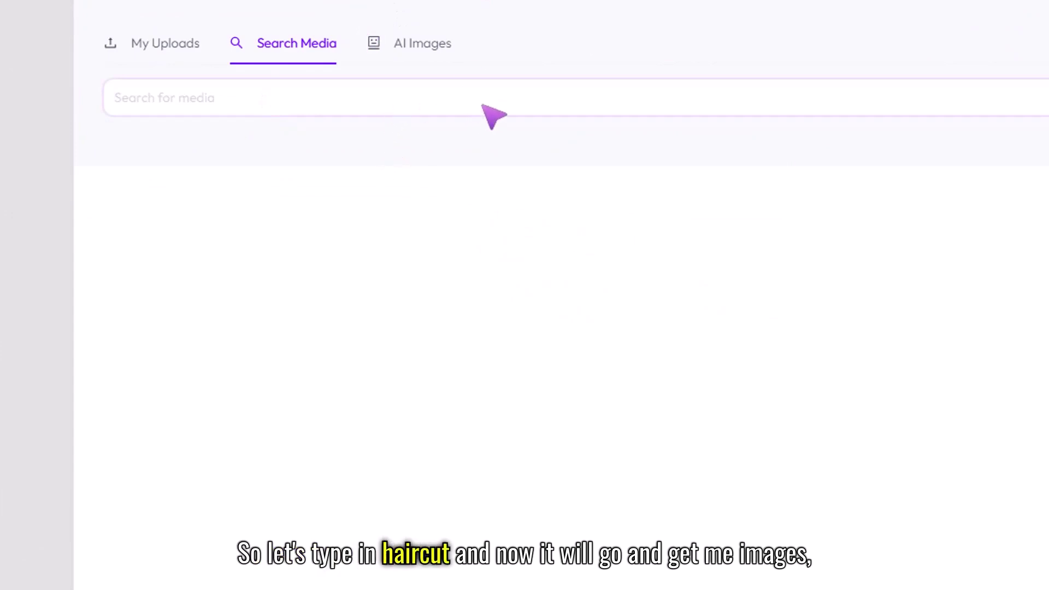
{"action": "type", "text": "haircut"}
{"action": "key", "text": "Return"}
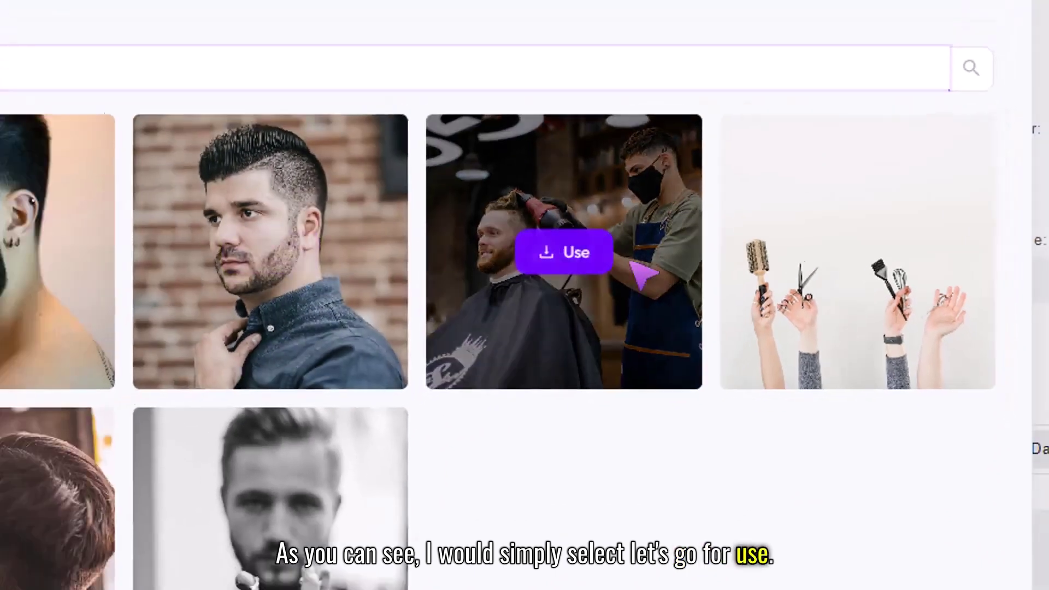
{"action": "left_click", "coordinate": [563, 251]}
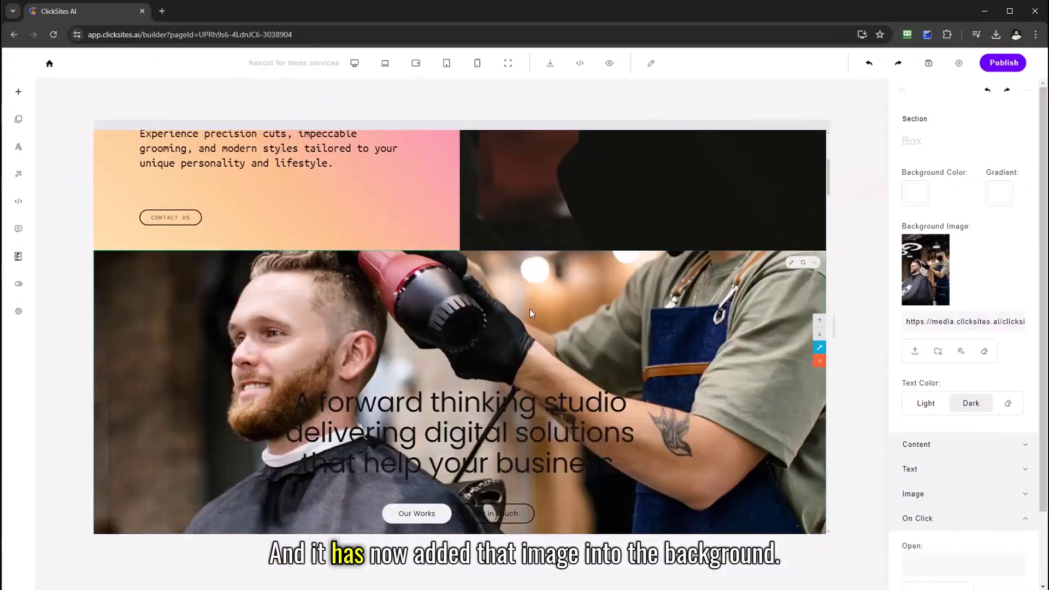
{"action": "scroll", "coordinate": [295, 300], "scroll_direction": "down", "scroll_amount": 2}
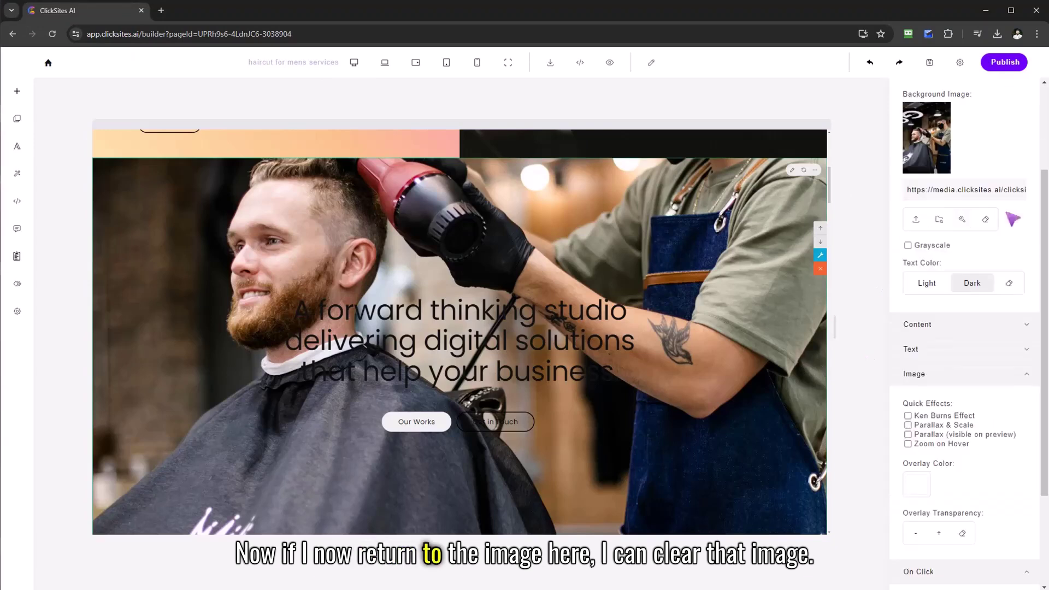
{"action": "scroll", "coordinate": [770, 284], "scroll_direction": "up", "scroll_amount": 3}
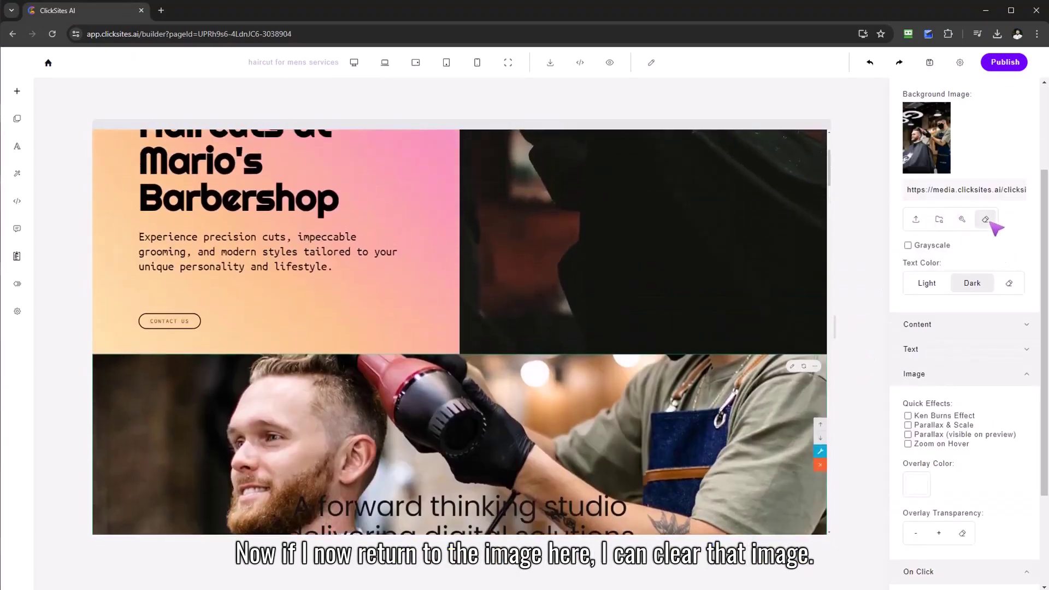
{"action": "left_click", "coordinate": [985, 219]}
{"action": "scroll", "coordinate": [777, 343], "scroll_direction": "down", "scroll_amount": 3}
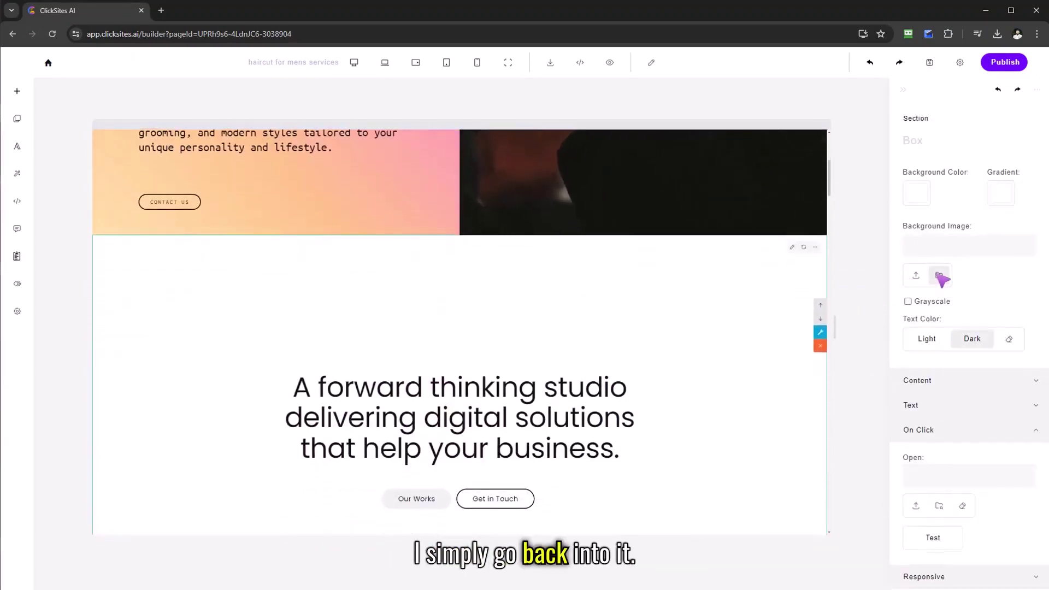
{"action": "left_click", "coordinate": [915, 275]}
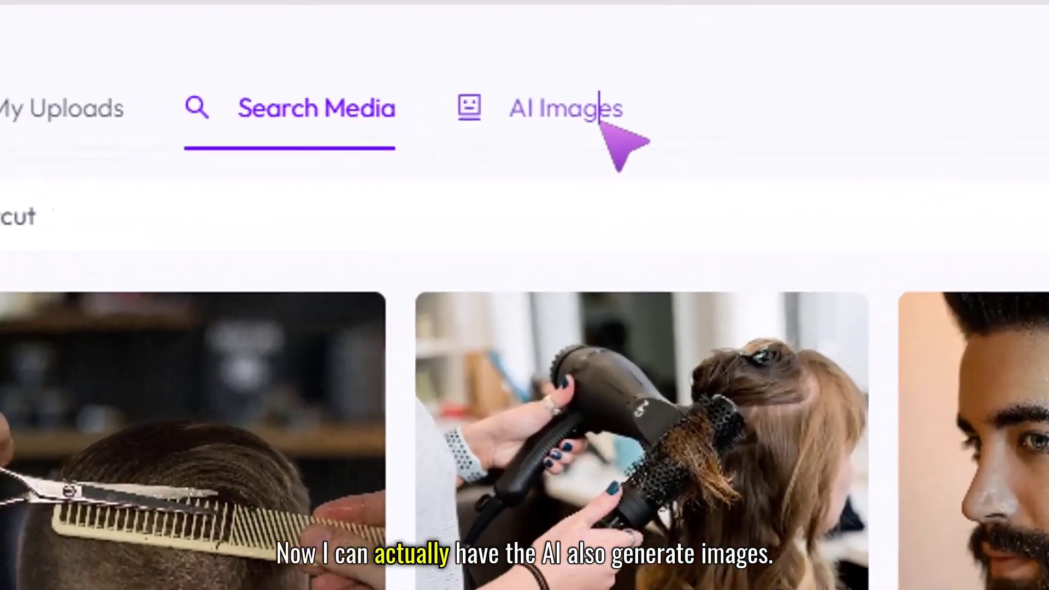
Step: Generate a horizontal AI men's haircut image, apply it as background, and close the section settings
{"action": "left_click", "coordinate": [607, 119]}
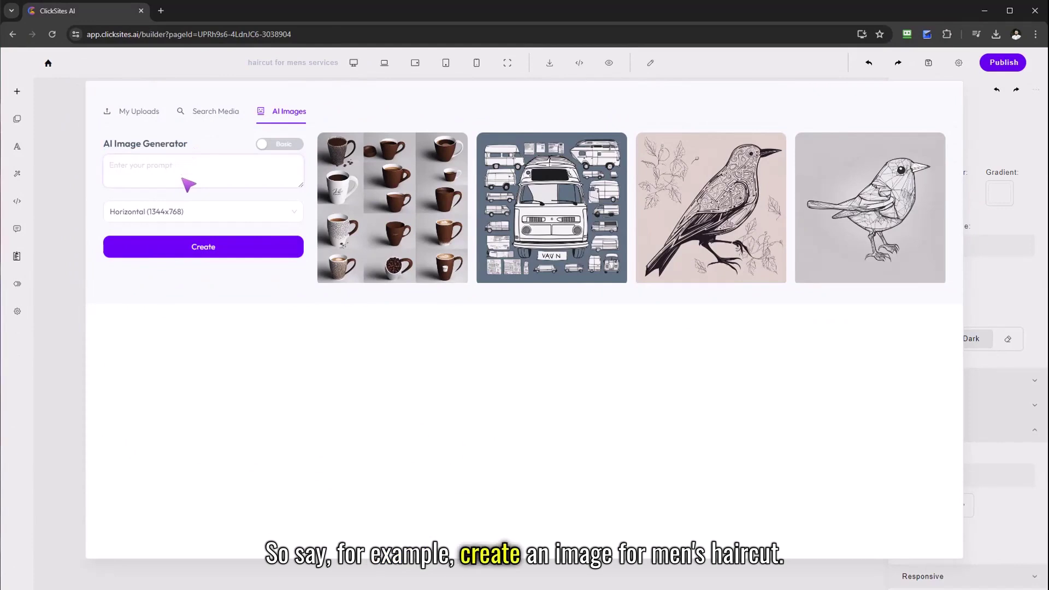
{"action": "type", "text": "create an image "}
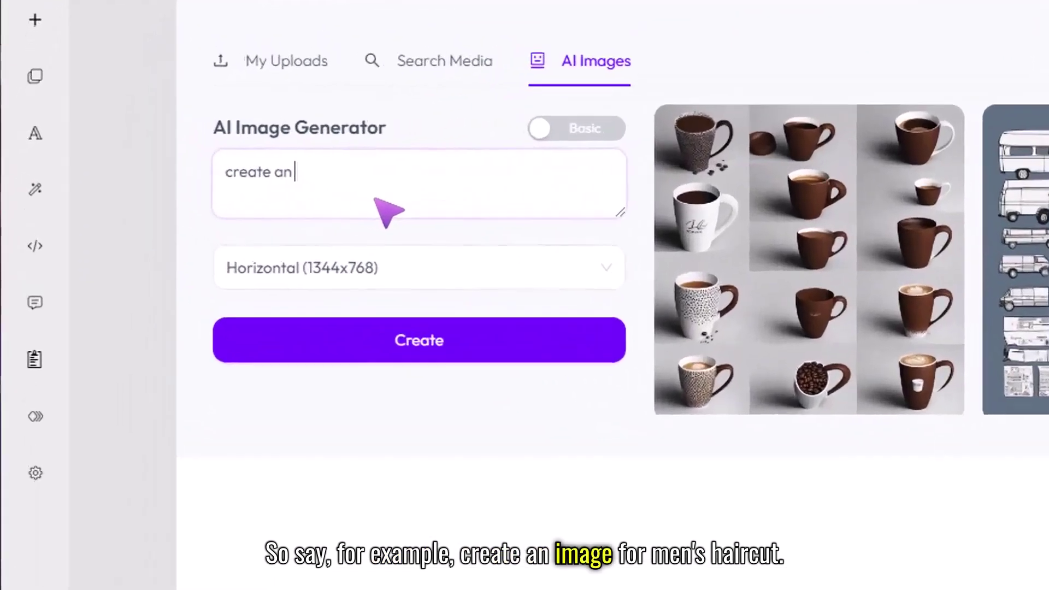
{"action": "type", "text": "for mens ha"}
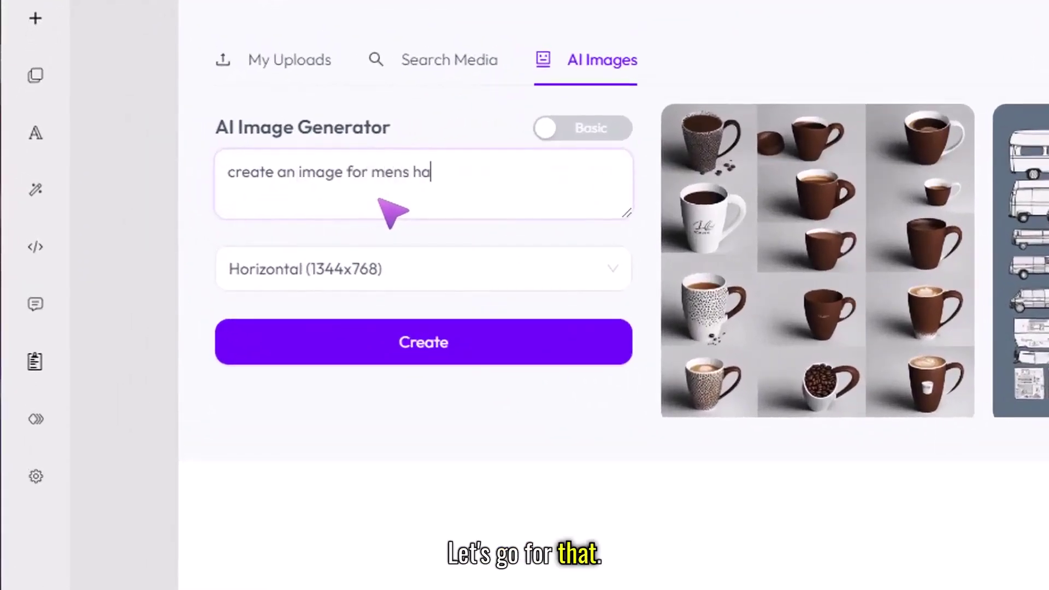
{"action": "type", "text": "ircut"}
{"action": "left_click", "coordinate": [531, 279]}
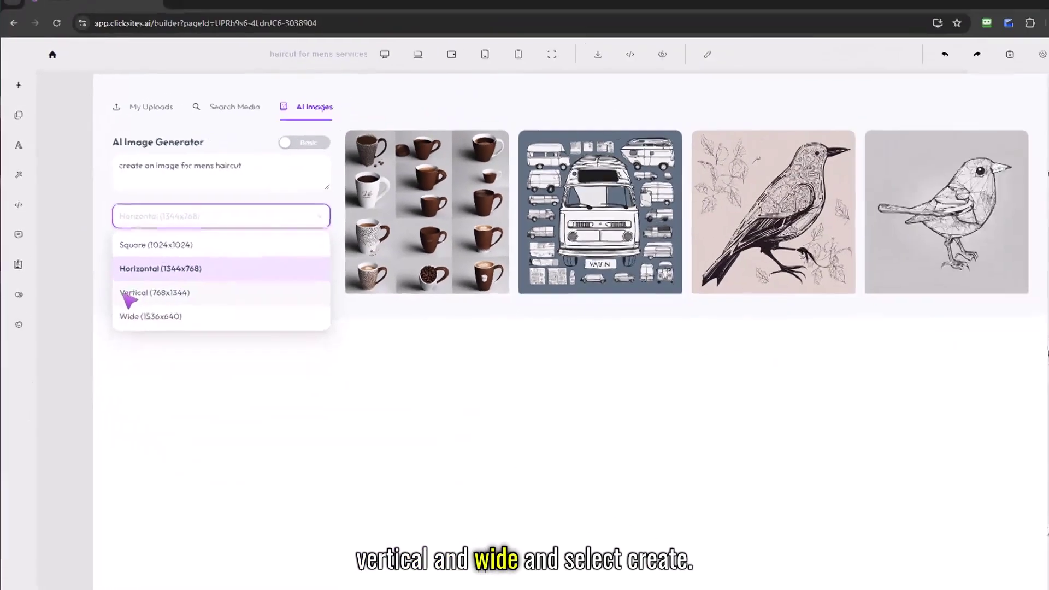
{"action": "left_click", "coordinate": [201, 251]}
{"action": "left_click", "coordinate": [251, 249]}
{"action": "mouse_move", "coordinate": [393, 208]}
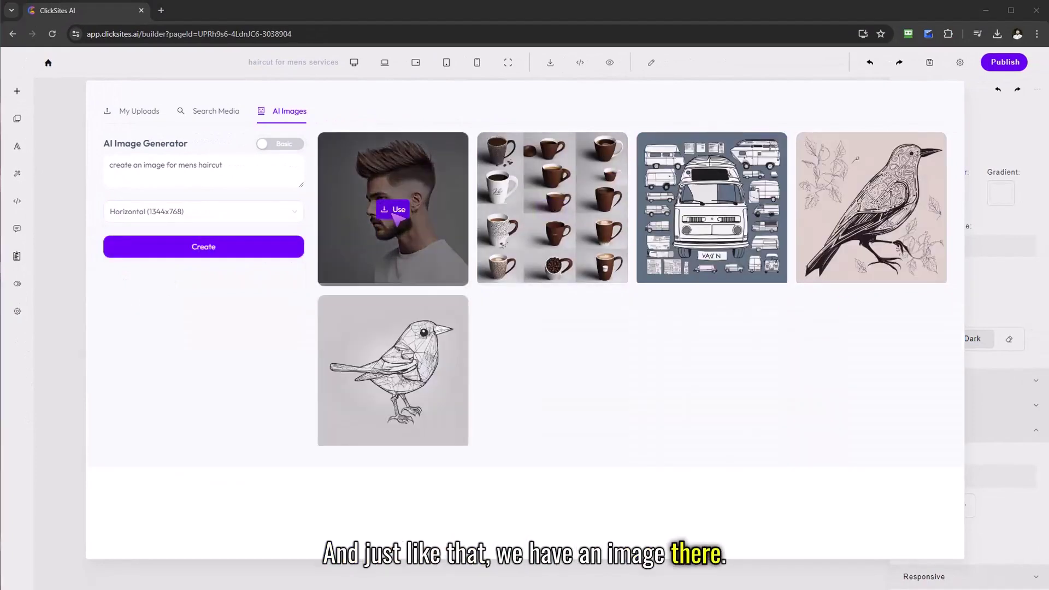
{"action": "left_click", "coordinate": [394, 210]}
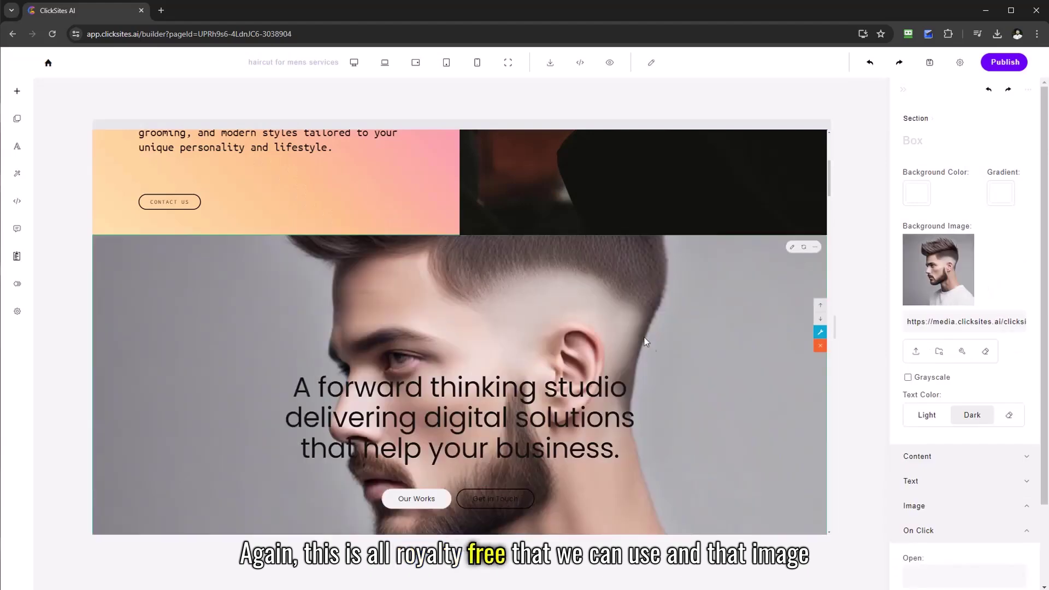
{"action": "scroll", "coordinate": [757, 338], "scroll_direction": "down", "scroll_amount": 2}
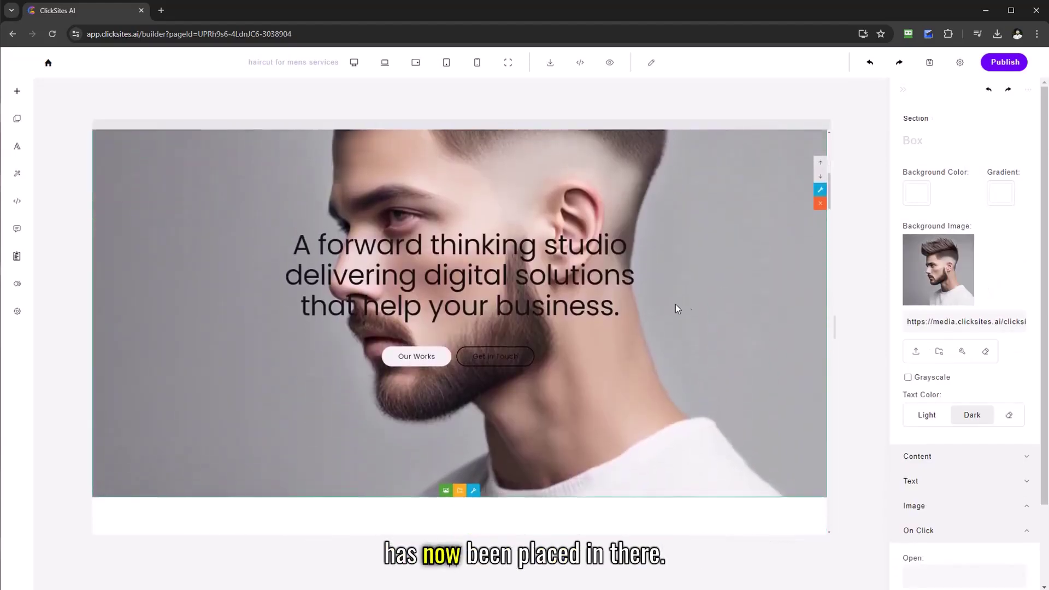
{"action": "scroll", "coordinate": [722, 310], "scroll_direction": "down", "scroll_amount": 1}
{"action": "scroll", "coordinate": [723, 310], "scroll_direction": "up", "scroll_amount": 1}
{"action": "left_click", "coordinate": [908, 99]}
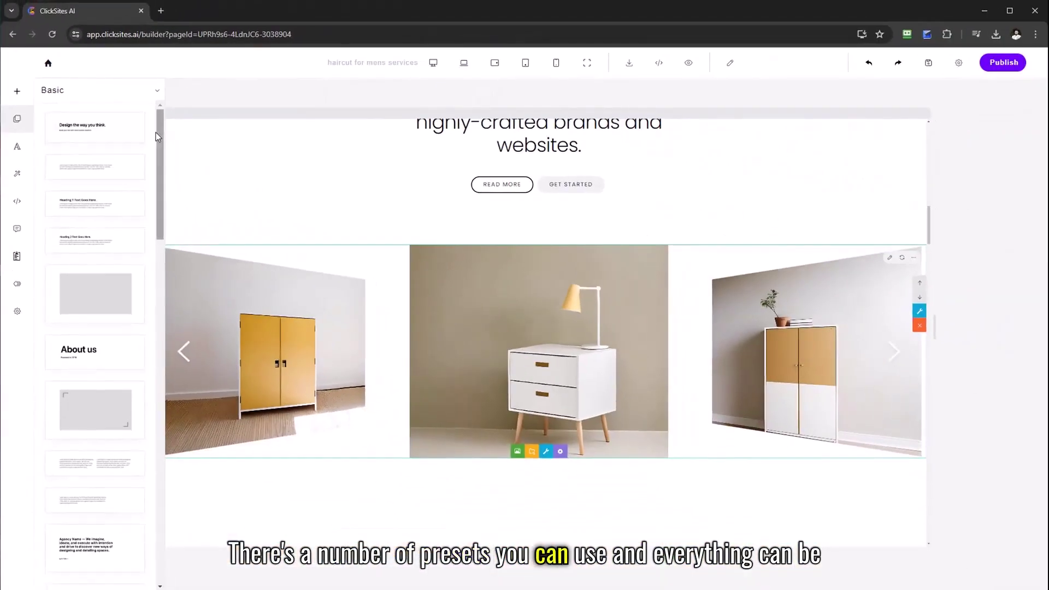
{"action": "mouse_move", "coordinate": [156, 132]}
{"action": "left_mouse_down"}
{"action": "mouse_move", "coordinate": [157, 210]}
{"action": "mouse_move", "coordinate": [157, 114]}
{"action": "left_mouse_up"}
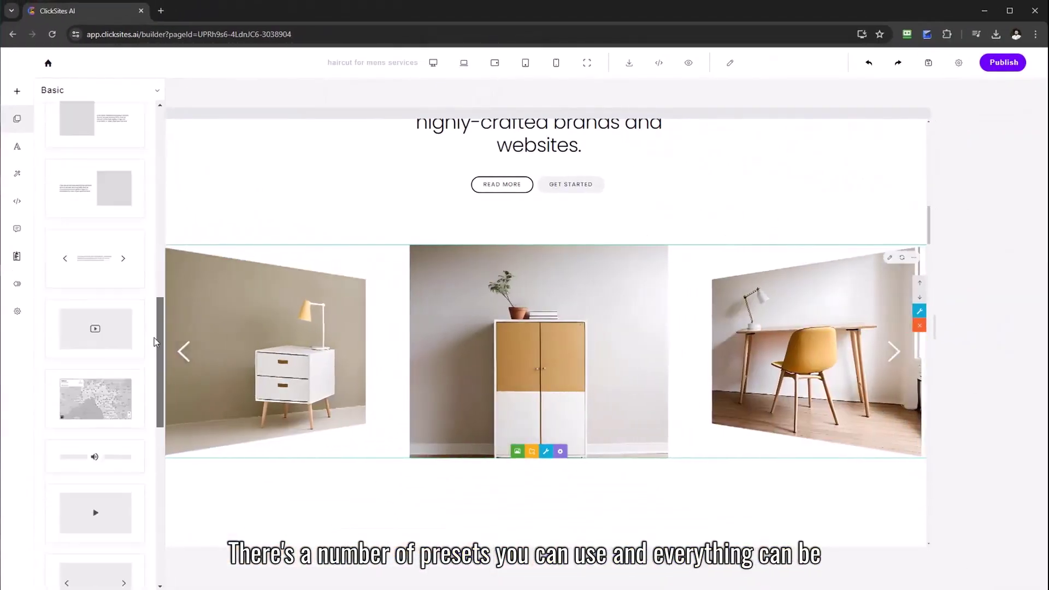
{"action": "scroll", "coordinate": [718, 280], "scroll_direction": "up", "scroll_amount": 5}
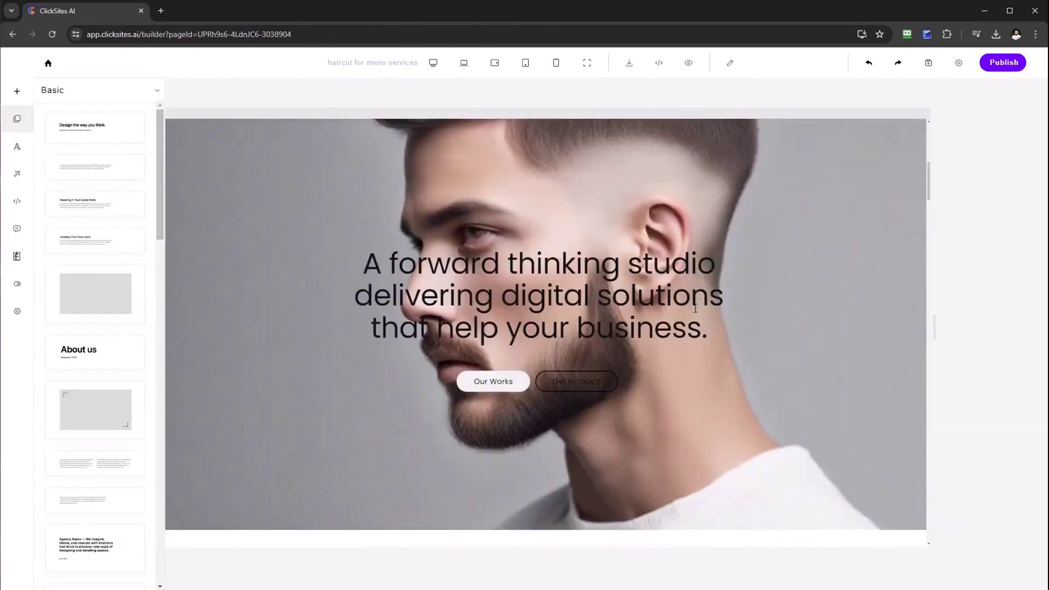
{"action": "scroll", "coordinate": [693, 303], "scroll_direction": "up", "scroll_amount": 5}
{"action": "scroll", "coordinate": [692, 308], "scroll_direction": "down", "scroll_amount": 3}
{"action": "scroll", "coordinate": [677, 319], "scroll_direction": "down", "scroll_amount": 3}
{"action": "scroll", "coordinate": [678, 319], "scroll_direction": "down", "scroll_amount": 2}
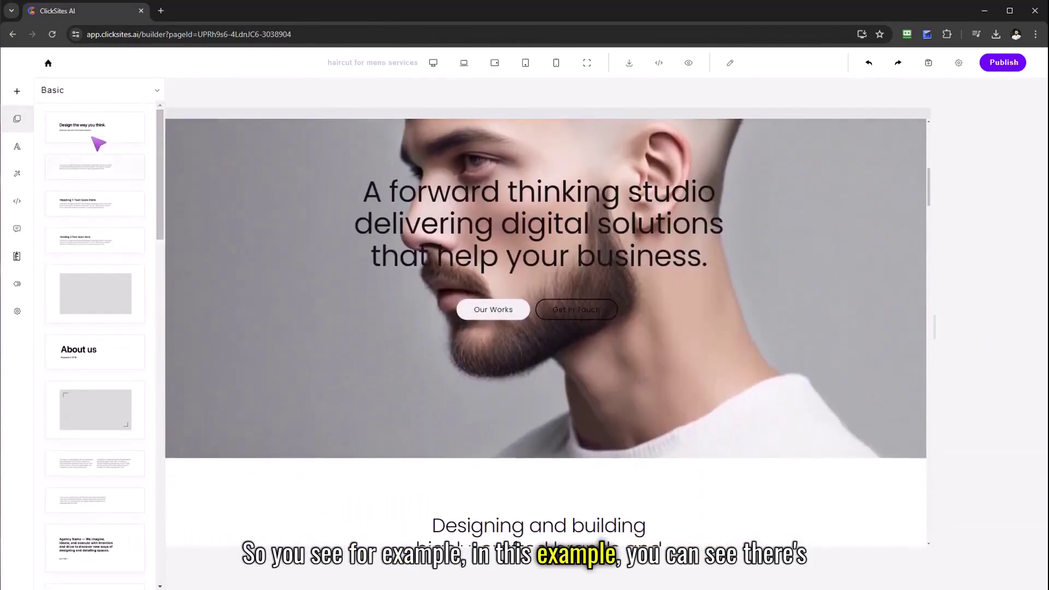
Step: View the Article, Headline and Buttons block preset categories
{"action": "left_click", "coordinate": [123, 92]}
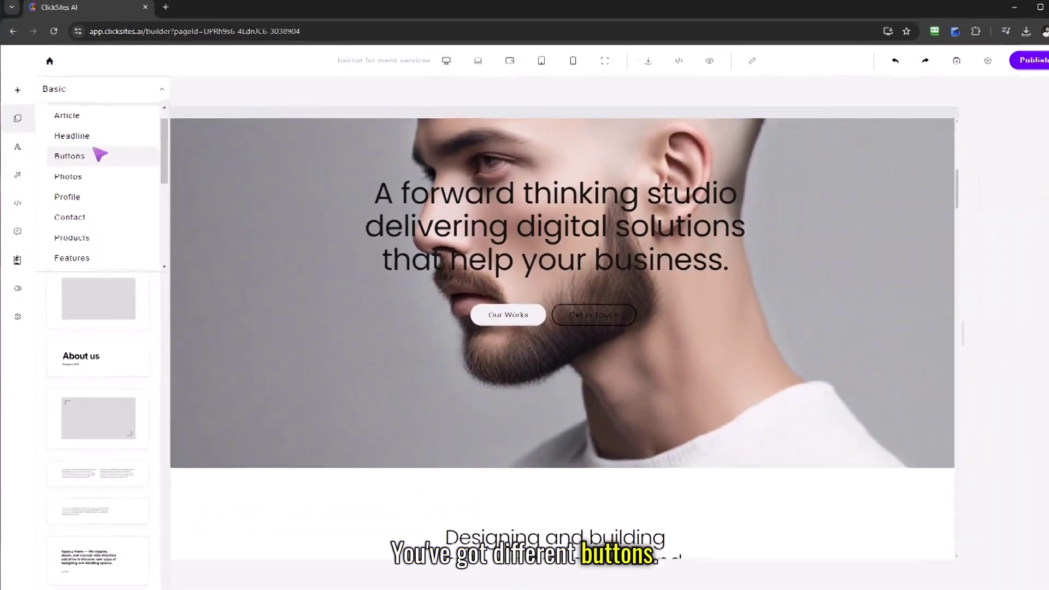
{"action": "left_click", "coordinate": [88, 123]}
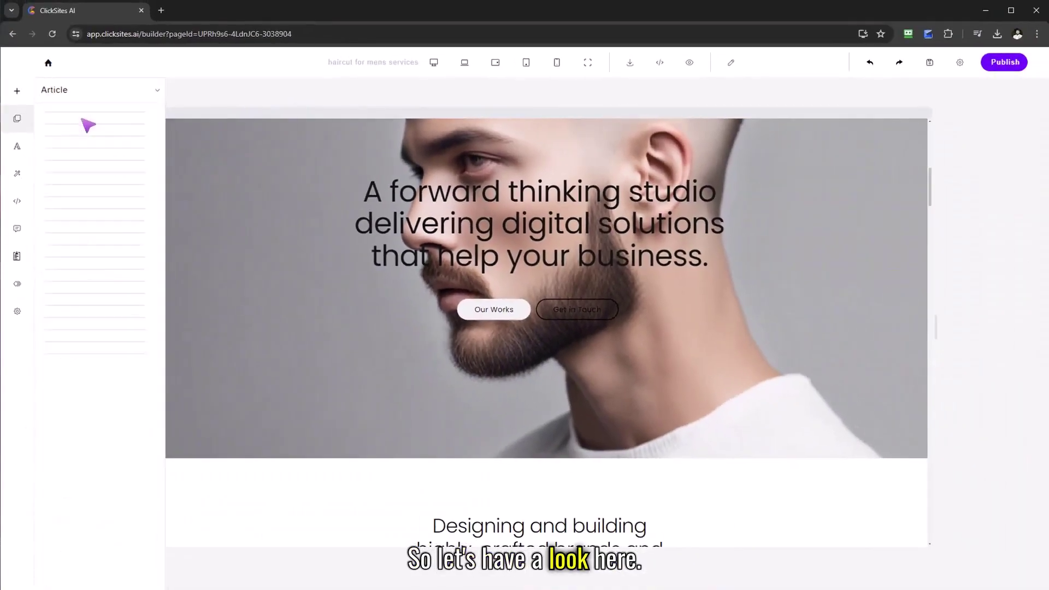
{"action": "scroll", "coordinate": [144, 181], "scroll_direction": "down", "scroll_amount": 3}
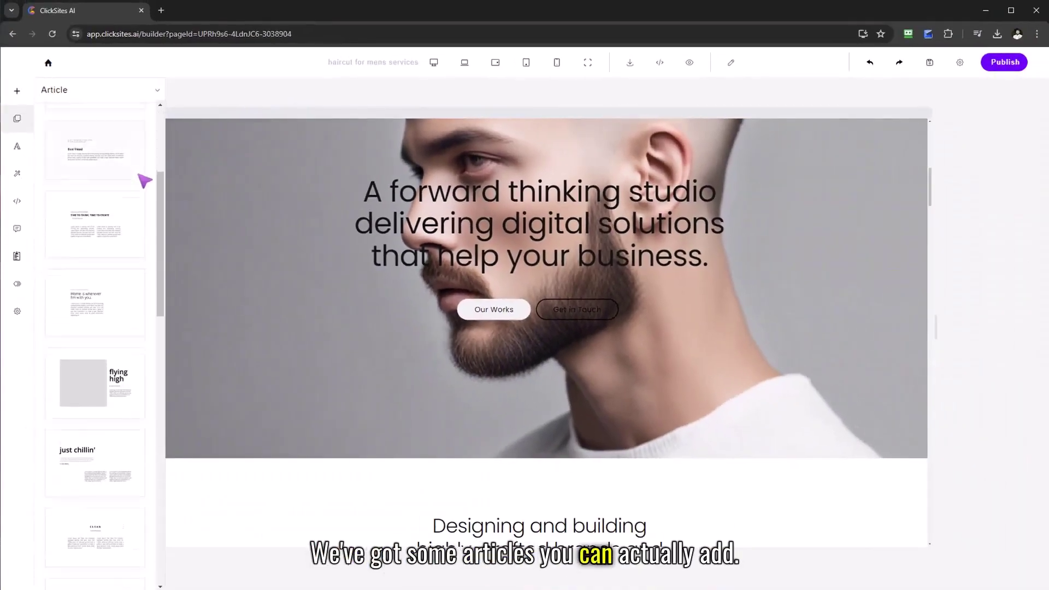
{"action": "scroll", "coordinate": [144, 181], "scroll_direction": "up", "scroll_amount": 3}
{"action": "left_click", "coordinate": [98, 90]}
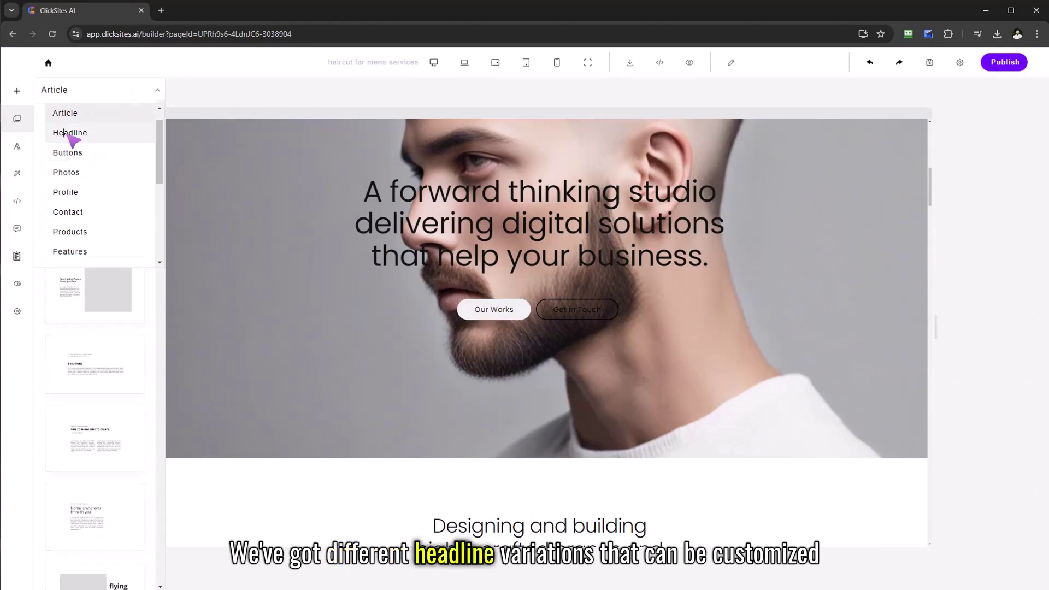
{"action": "left_click", "coordinate": [69, 132]}
{"action": "mouse_move", "coordinate": [157, 146]}
{"action": "left_mouse_down"}
{"action": "mouse_move", "coordinate": [158, 255]}
{"action": "mouse_move", "coordinate": [157, 164]}
{"action": "left_mouse_up"}
{"action": "left_click", "coordinate": [98, 90]}
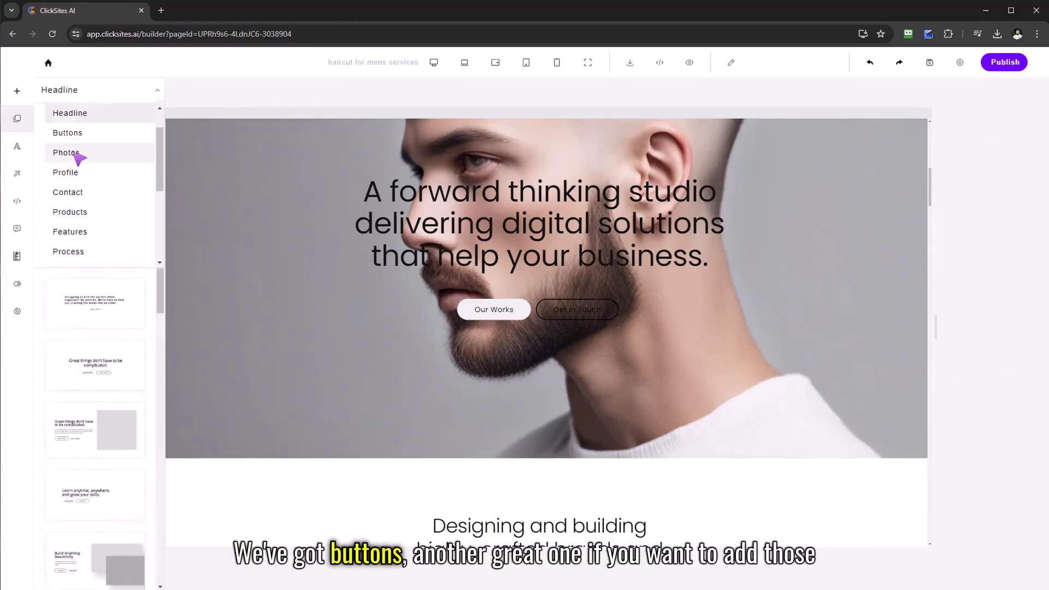
{"action": "left_click", "coordinate": [67, 132]}
{"action": "left_click_drag", "start_coordinate": [158, 134], "coordinate": [159, 267]}
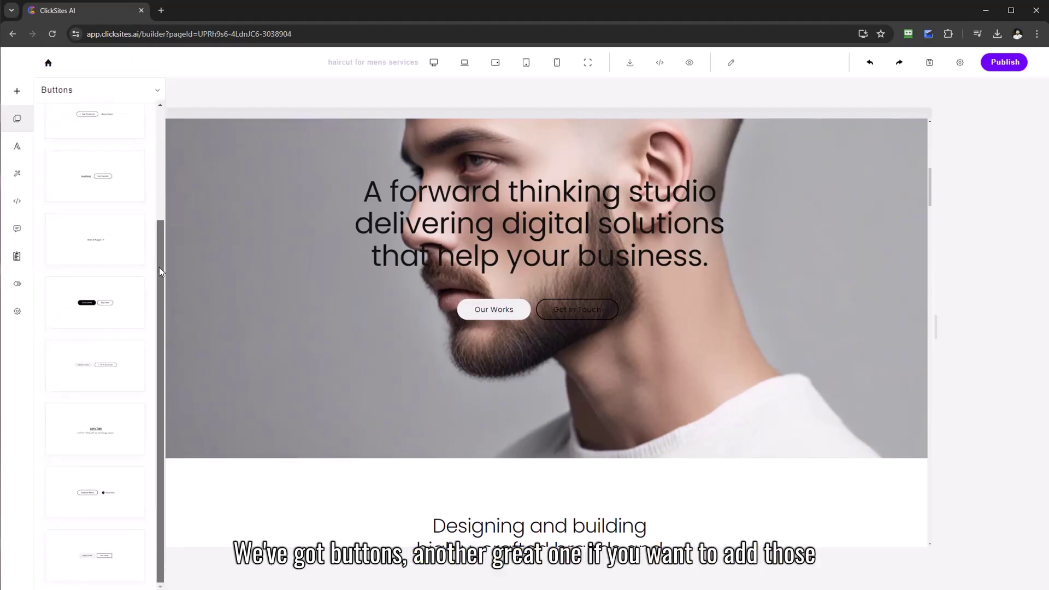
Step: View the Contact, Pricing, Page Not Found and Help, FAQ presets, then return to Buttons
{"action": "left_click", "coordinate": [110, 90]}
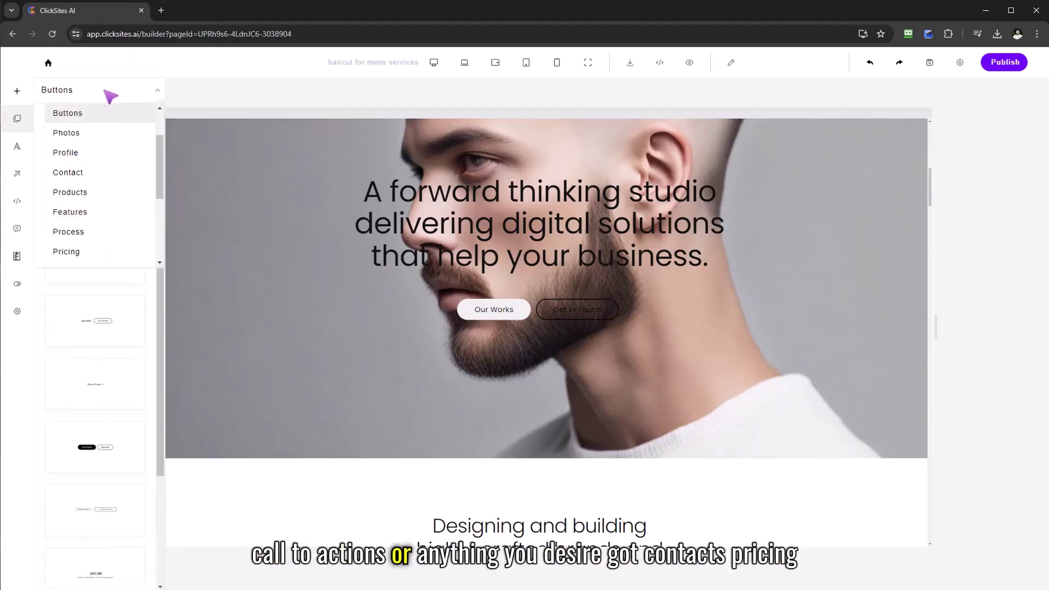
{"action": "left_click", "coordinate": [68, 173]}
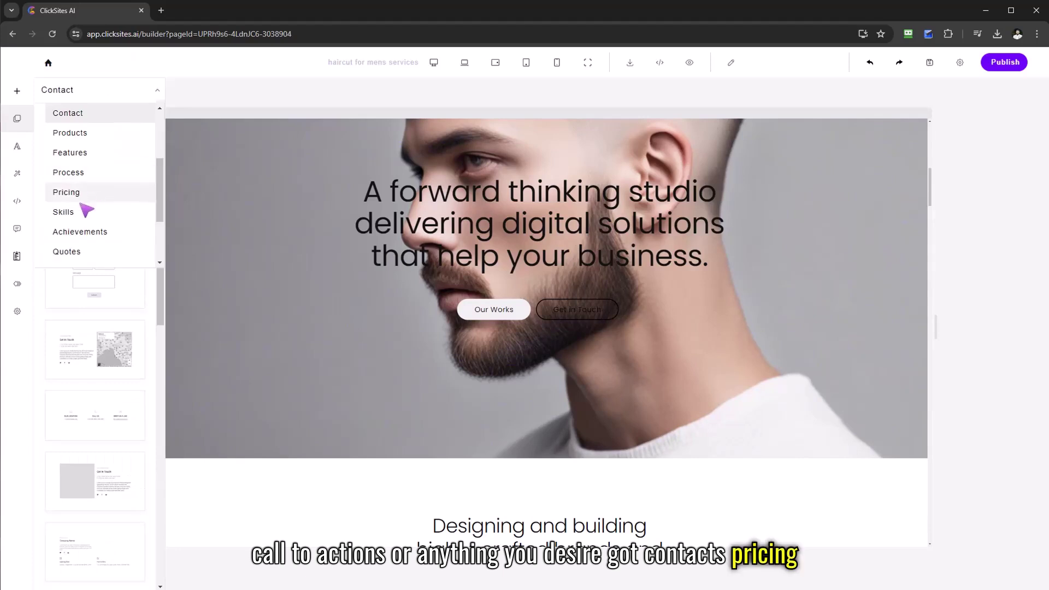
{"action": "left_click", "coordinate": [67, 192]}
{"action": "left_click", "coordinate": [99, 90]}
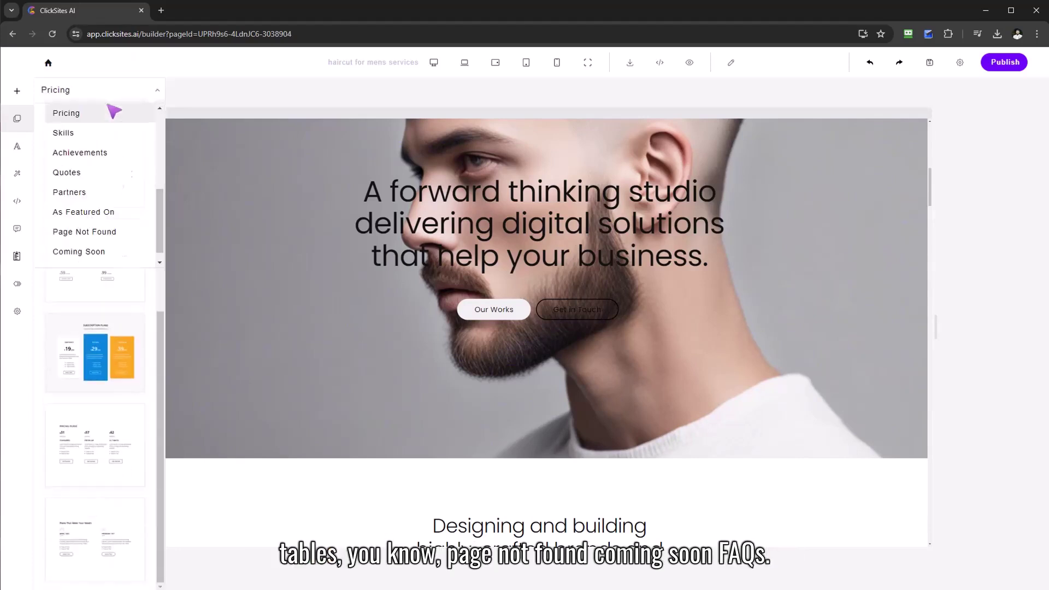
{"action": "left_click", "coordinate": [82, 232]}
{"action": "left_click", "coordinate": [113, 92]}
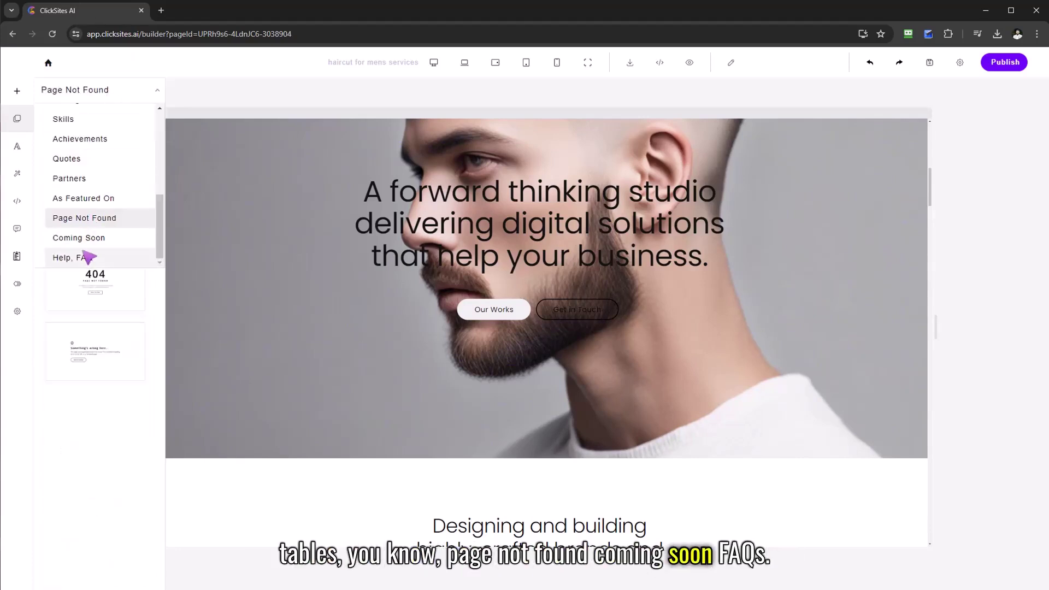
{"action": "left_click", "coordinate": [74, 257]}
{"action": "left_click", "coordinate": [107, 91]}
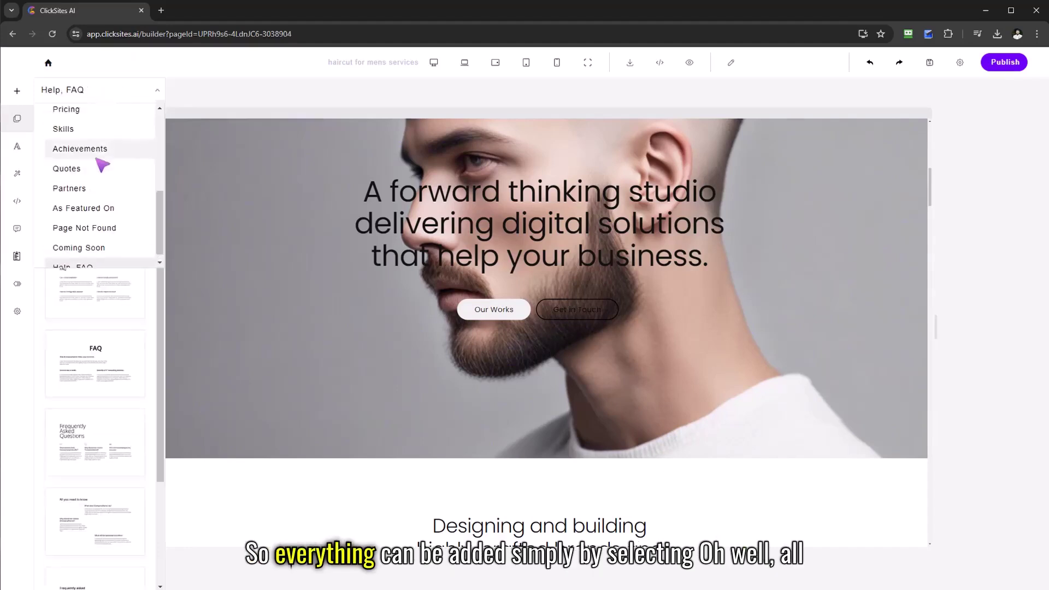
{"action": "scroll", "coordinate": [99, 182], "scroll_direction": "up", "scroll_amount": 3}
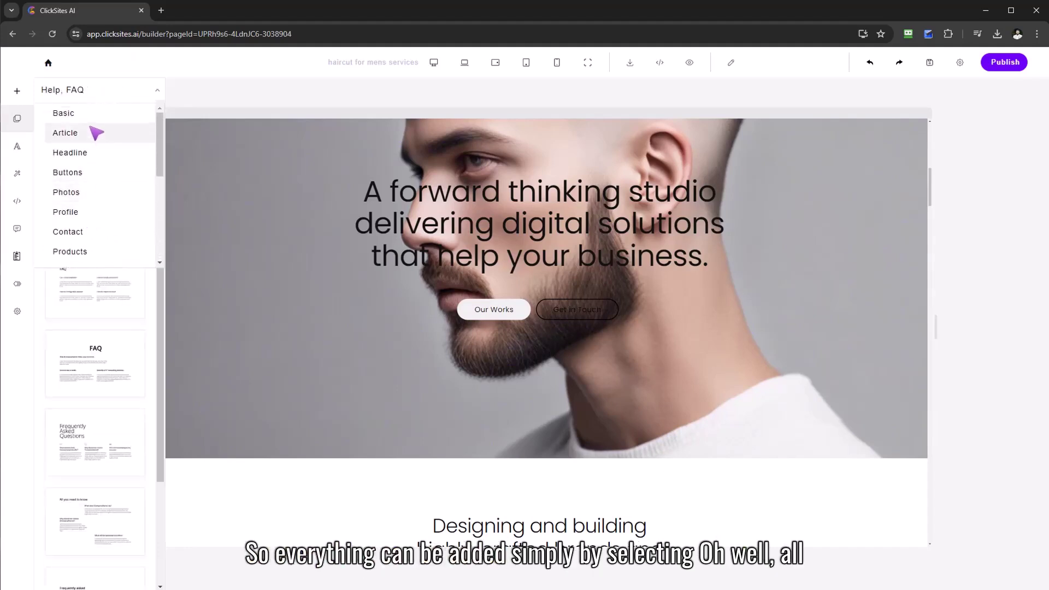
{"action": "left_click", "coordinate": [91, 180]}
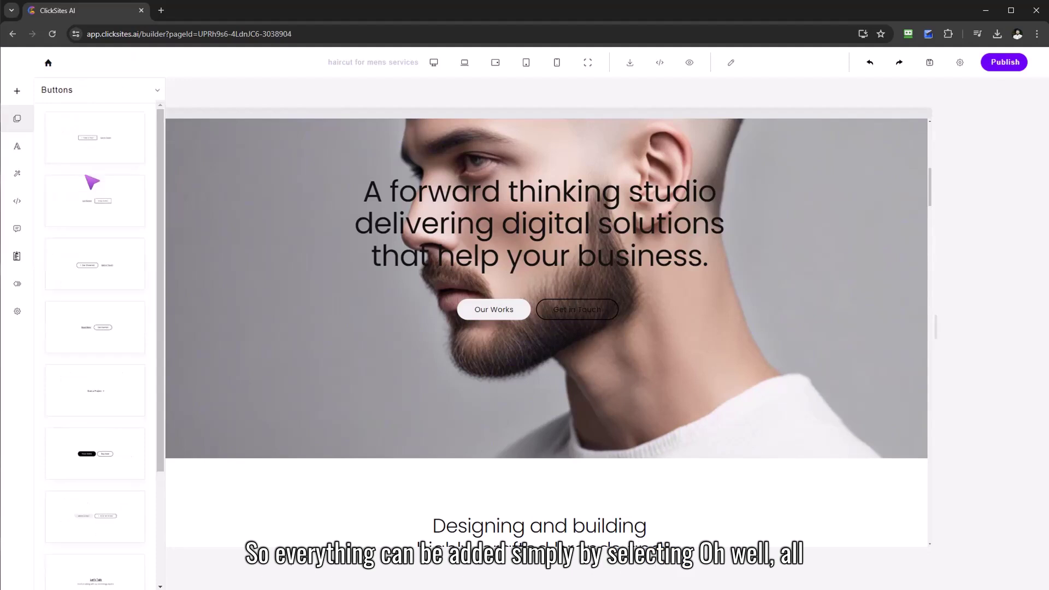
Step: Drag a BOOK A CALL button pair beneath the hero's Our Works / Get in Touch buttons
{"action": "left_click", "coordinate": [67, 112]}
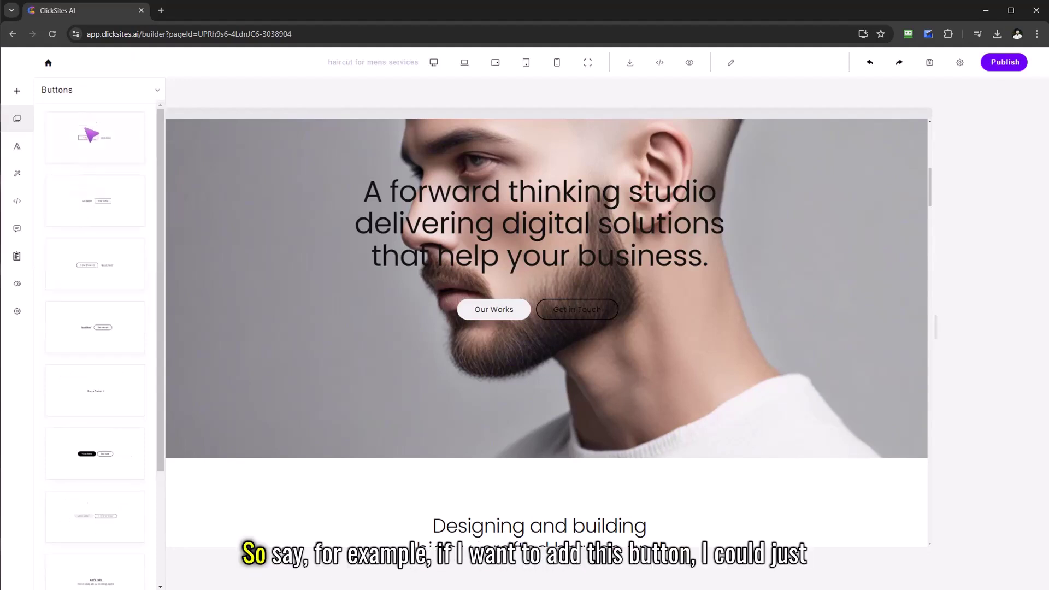
{"action": "scroll", "coordinate": [103, 253], "scroll_direction": "down", "scroll_amount": 3}
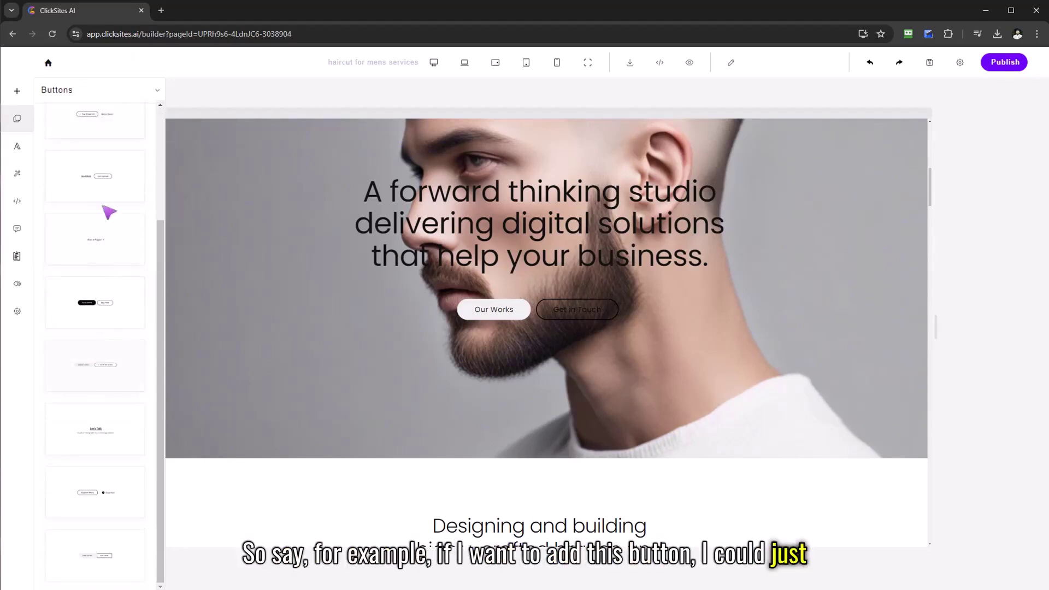
{"action": "left_click_drag", "start_coordinate": [96, 364], "coordinate": [549, 311]}
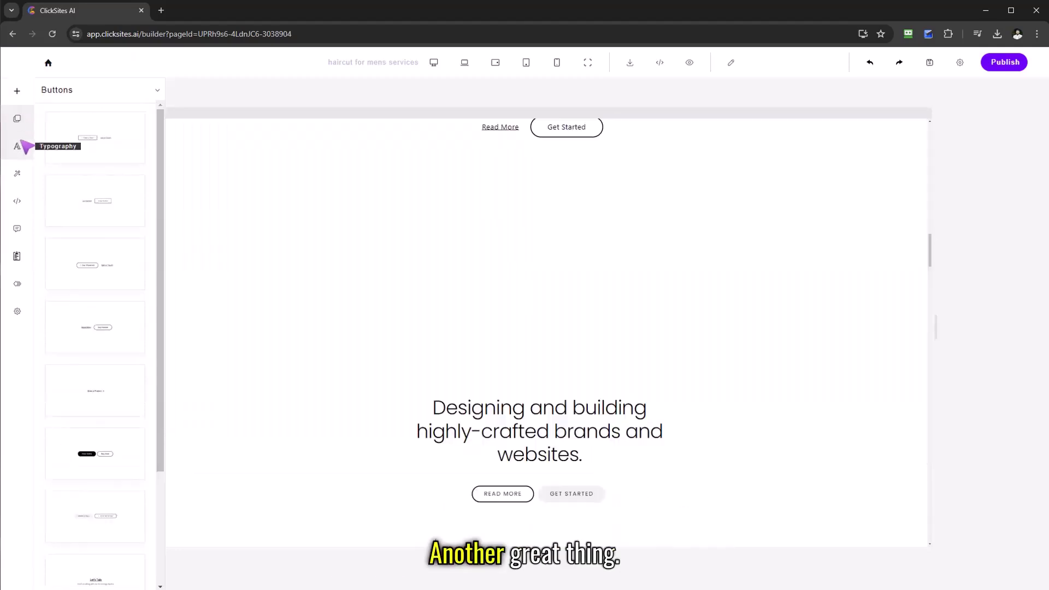
{"action": "left_click", "coordinate": [84, 92]}
{"action": "scroll", "coordinate": [98, 155], "scroll_direction": "up", "scroll_amount": 2}
Step: Place a Video block above the hero buttons and inspect its YouTube source URL
{"action": "left_click", "coordinate": [61, 113]}
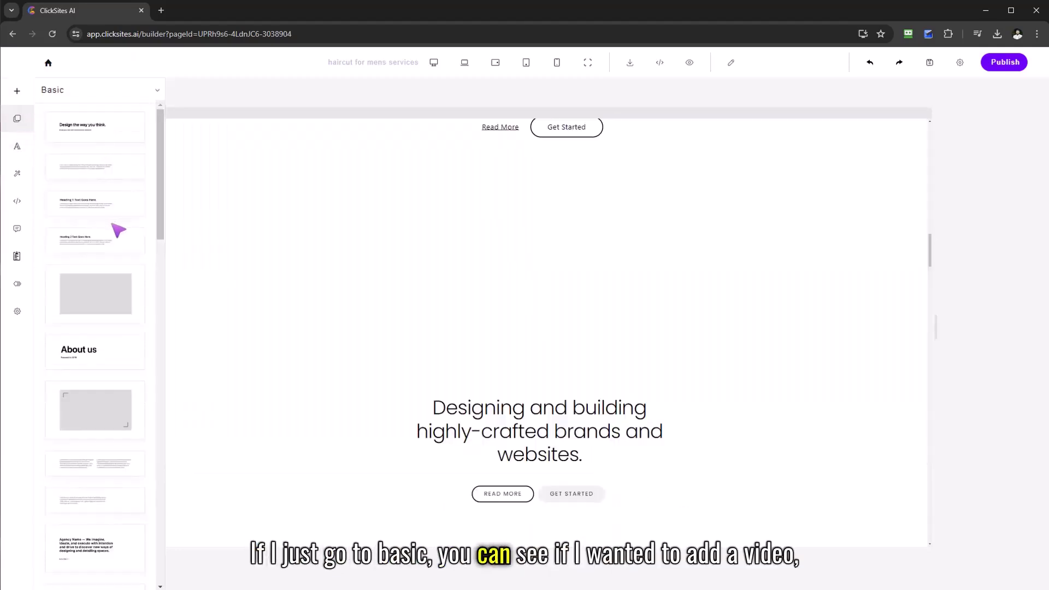
{"action": "scroll", "coordinate": [121, 276], "scroll_direction": "down", "scroll_amount": 4}
{"action": "scroll", "coordinate": [115, 304], "scroll_direction": "down", "scroll_amount": 4}
{"action": "scroll", "coordinate": [106, 312], "scroll_direction": "down", "scroll_amount": 4}
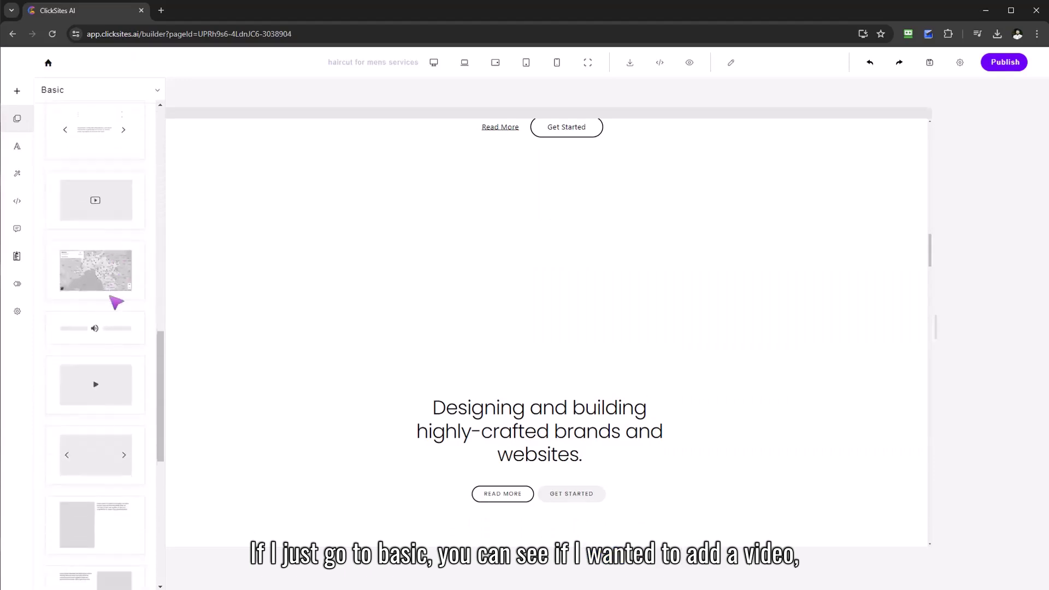
{"action": "scroll", "coordinate": [94, 333], "scroll_direction": "down", "scroll_amount": 3}
{"action": "left_click_drag", "start_coordinate": [95, 326], "coordinate": [574, 205]}
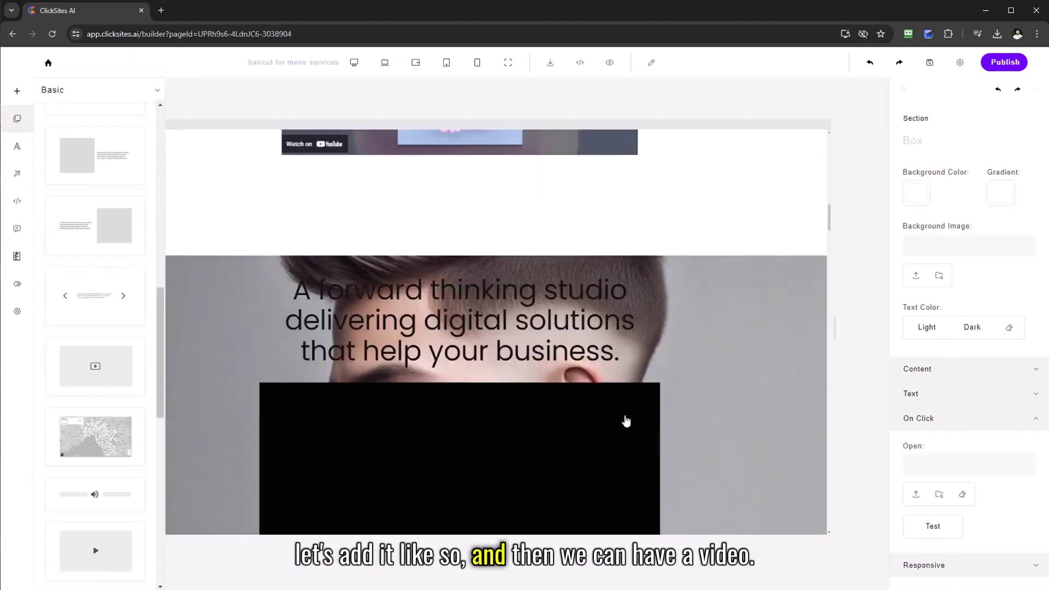
{"action": "left_click", "coordinate": [631, 315]}
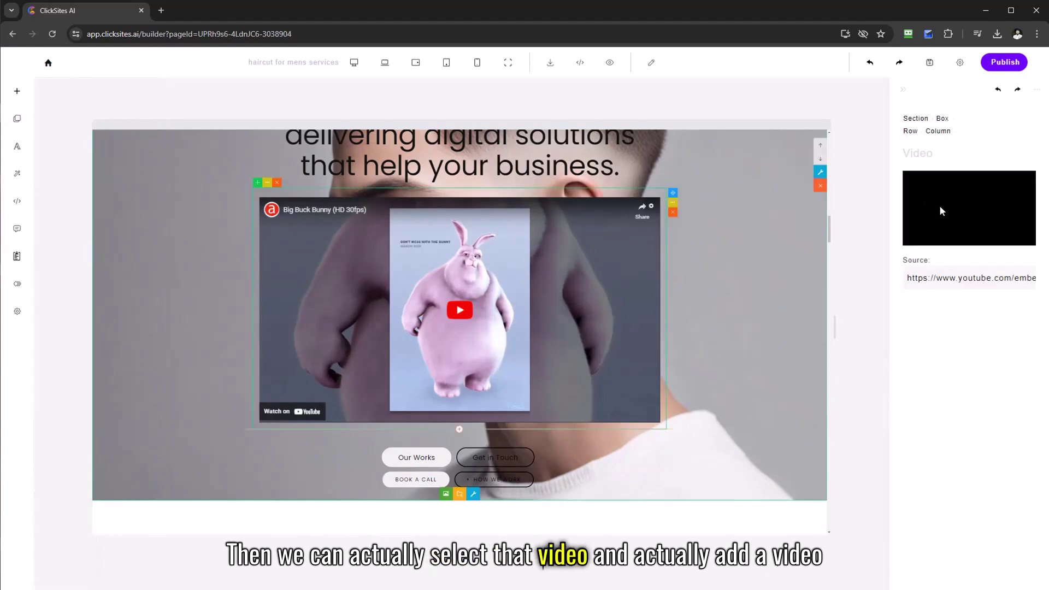
{"action": "triple_click", "coordinate": [929, 279]}
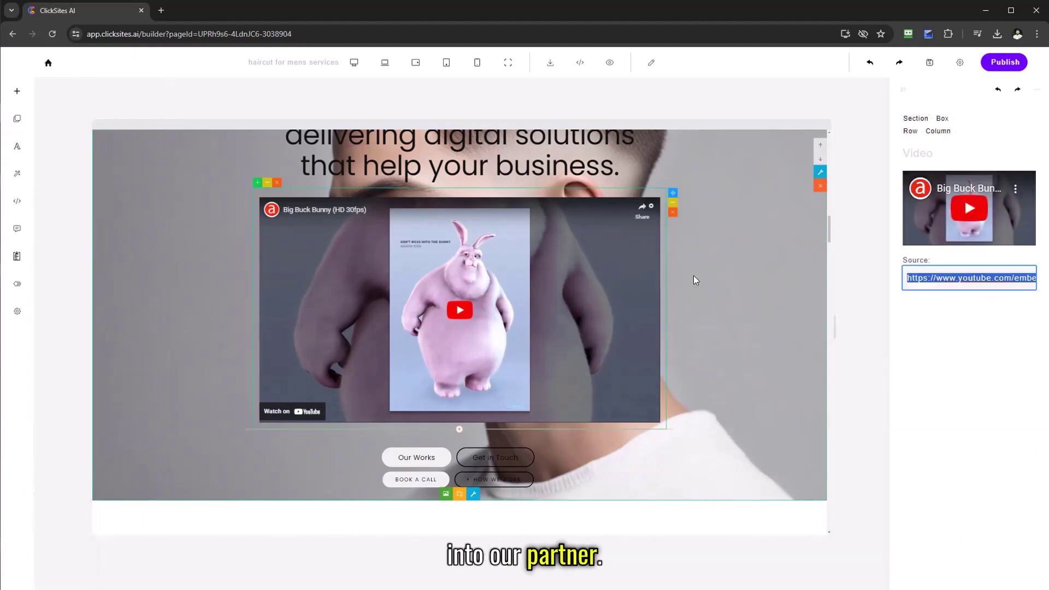
{"action": "left_click", "coordinate": [713, 278]}
Step: Drag the slider block with Item 1 and Item 2 just beneath the hero section
{"action": "left_click", "coordinate": [16, 90]}
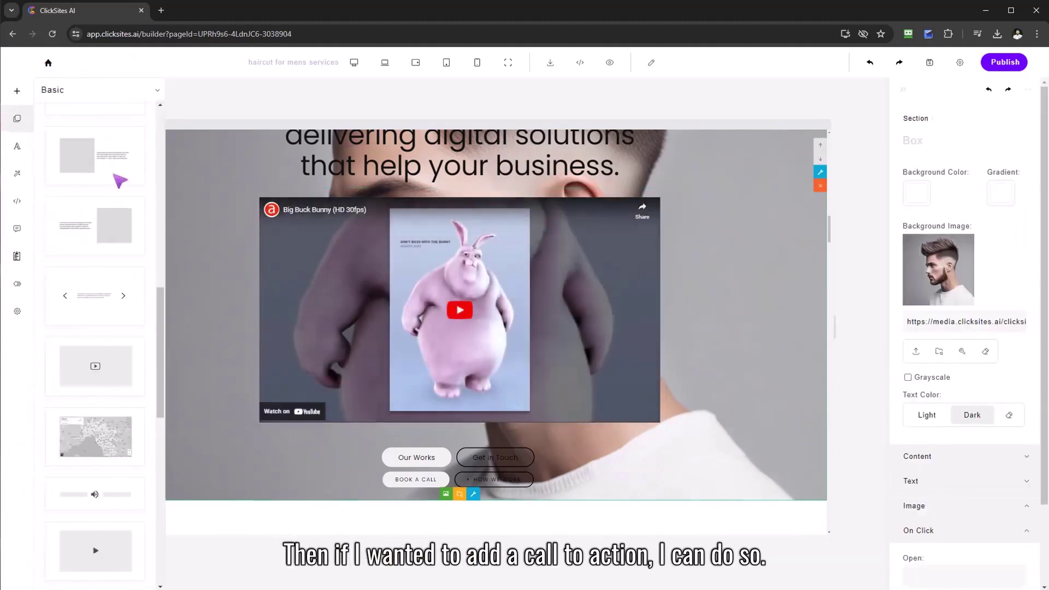
{"action": "scroll", "coordinate": [129, 281], "scroll_direction": "down", "scroll_amount": 5}
{"action": "scroll", "coordinate": [129, 281], "scroll_direction": "down", "scroll_amount": 5}
{"action": "scroll", "coordinate": [130, 281], "scroll_direction": "down", "scroll_amount": 5}
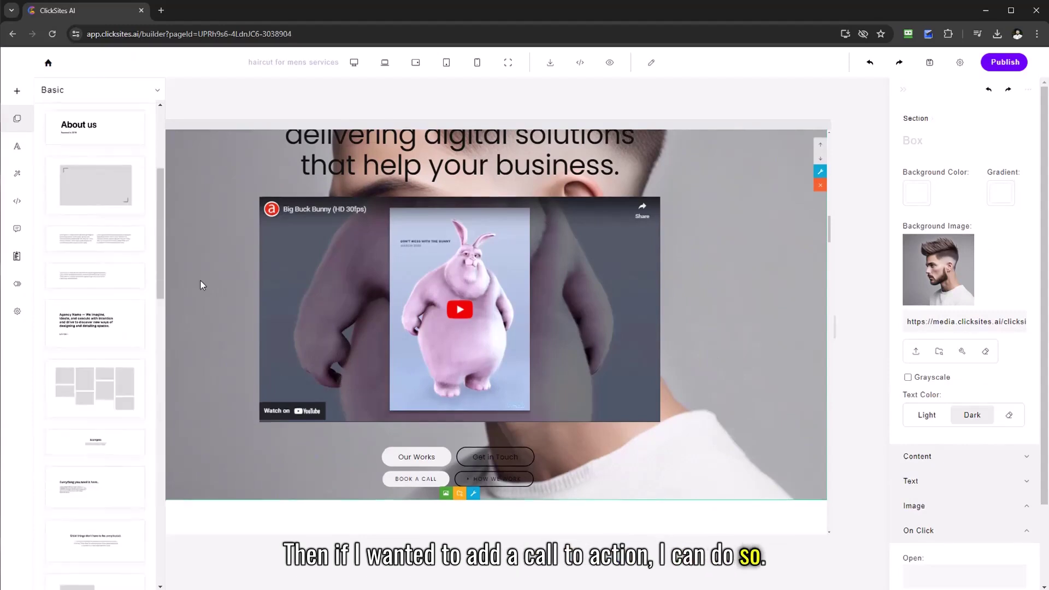
{"action": "scroll", "coordinate": [200, 281], "scroll_direction": "down", "scroll_amount": 4}
{"action": "scroll", "coordinate": [146, 289], "scroll_direction": "down", "scroll_amount": 3}
{"action": "scroll", "coordinate": [82, 285], "scroll_direction": "down", "scroll_amount": 4}
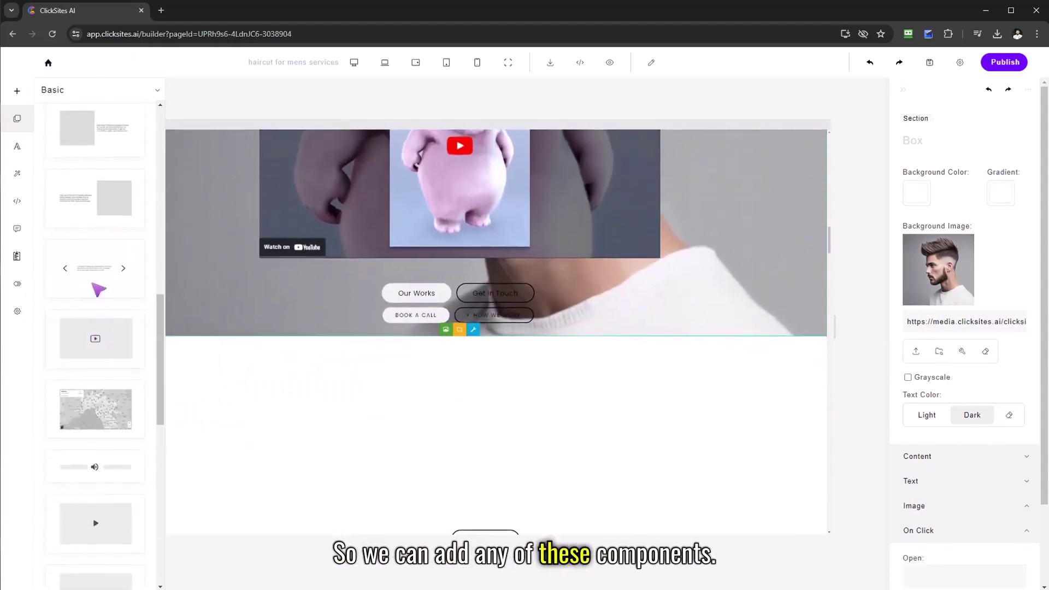
{"action": "left_click_drag", "start_coordinate": [91, 267], "coordinate": [482, 332]}
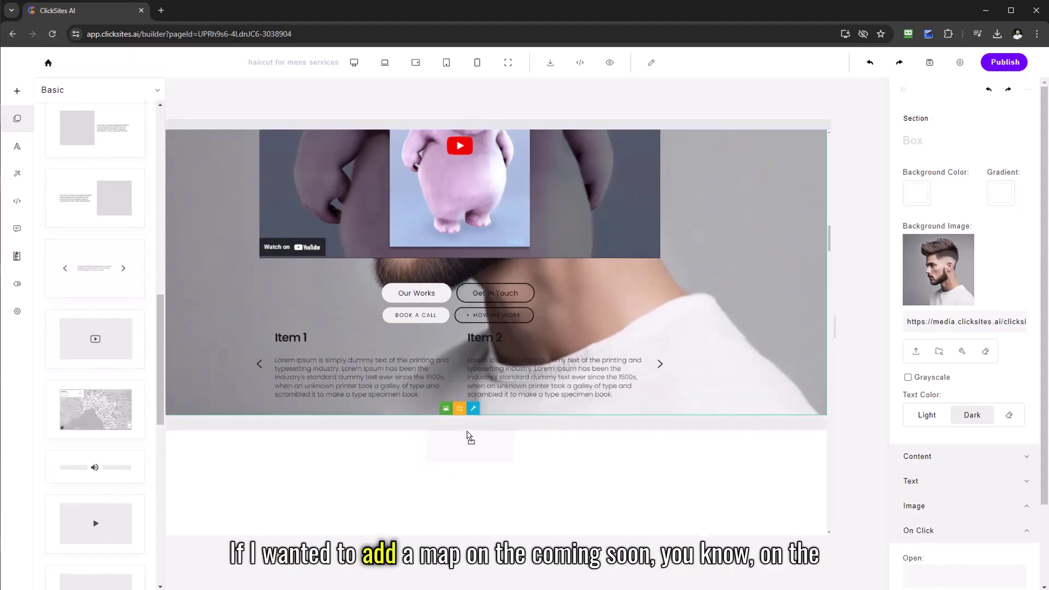
{"action": "scroll", "coordinate": [573, 440], "scroll_direction": "down", "scroll_amount": 1}
{"action": "scroll", "coordinate": [572, 440], "scroll_direction": "down", "scroll_amount": 3}
{"action": "scroll", "coordinate": [566, 327], "scroll_direction": "down", "scroll_amount": 1}
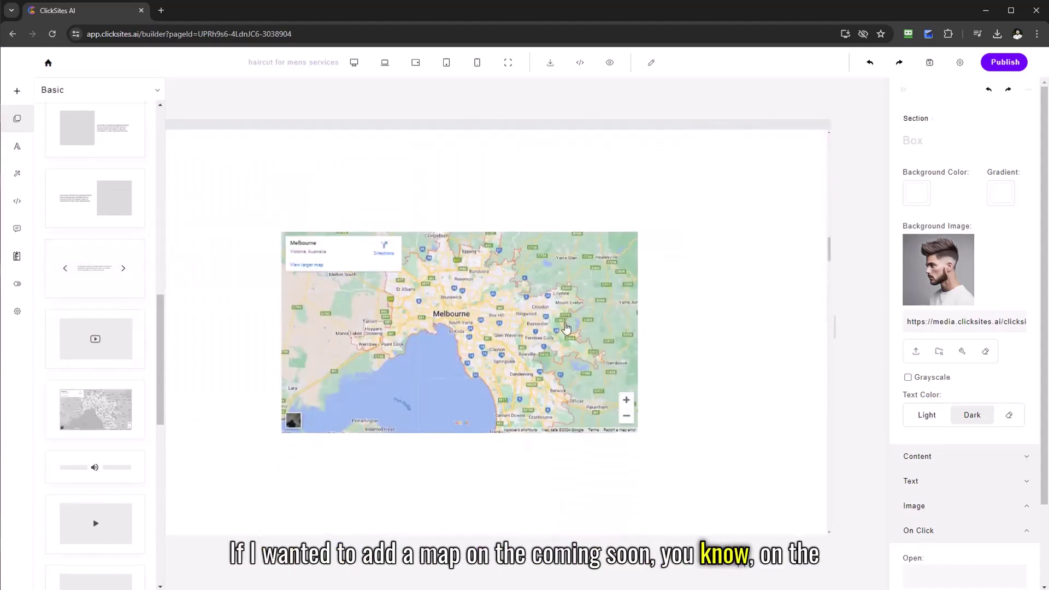
{"action": "left_click_drag", "start_coordinate": [160, 339], "coordinate": [166, 503]}
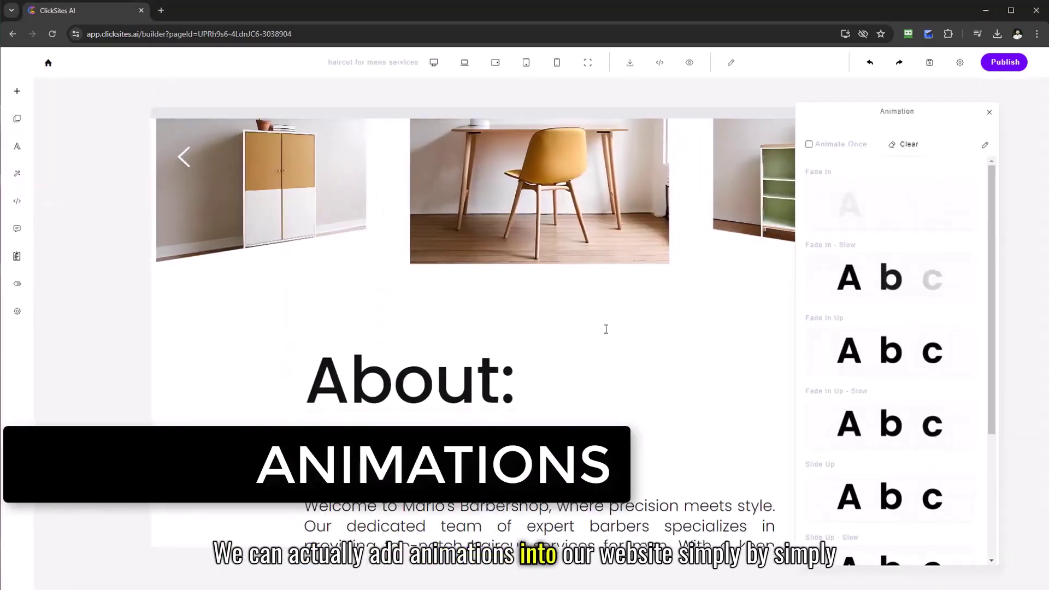
{"action": "scroll", "coordinate": [605, 287], "scroll_direction": "down", "scroll_amount": 2}
{"action": "scroll", "coordinate": [491, 245], "scroll_direction": "down", "scroll_amount": 2}
{"action": "scroll", "coordinate": [456, 212], "scroll_direction": "down", "scroll_amount": 2}
{"action": "scroll", "coordinate": [455, 212], "scroll_direction": "up", "scroll_amount": 3}
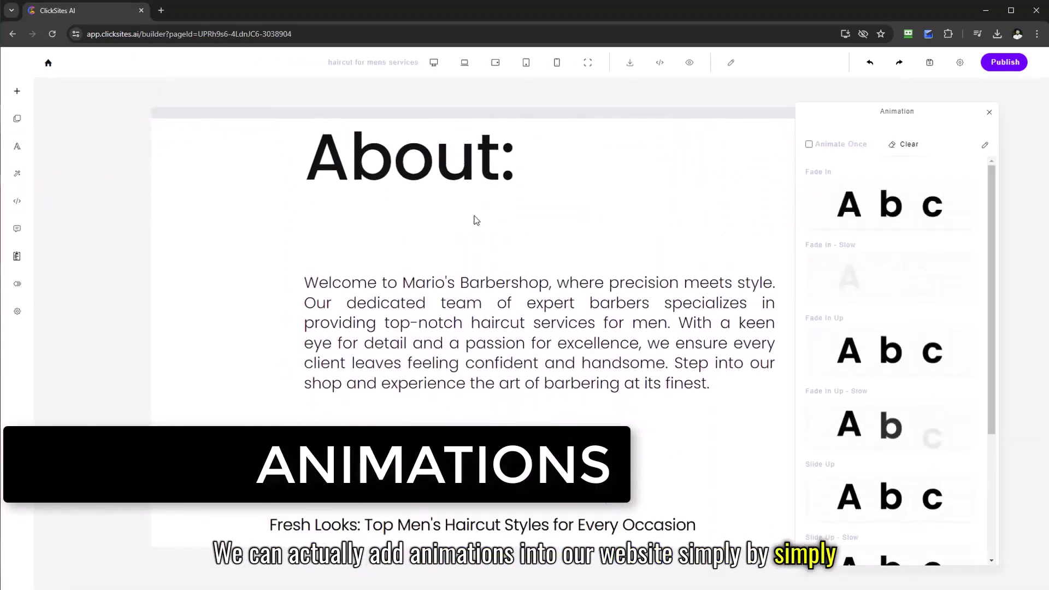
Step: Select the About text and preview the Fade In Up - Slow and Slide Up presets
{"action": "left_click", "coordinate": [566, 221]}
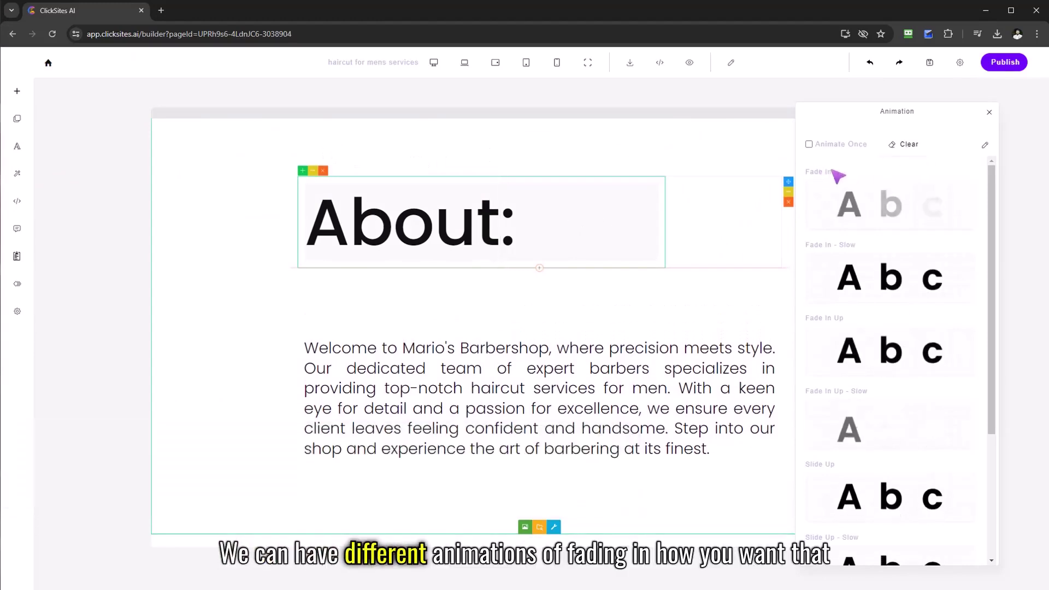
{"action": "scroll", "coordinate": [900, 302], "scroll_direction": "down", "scroll_amount": 1}
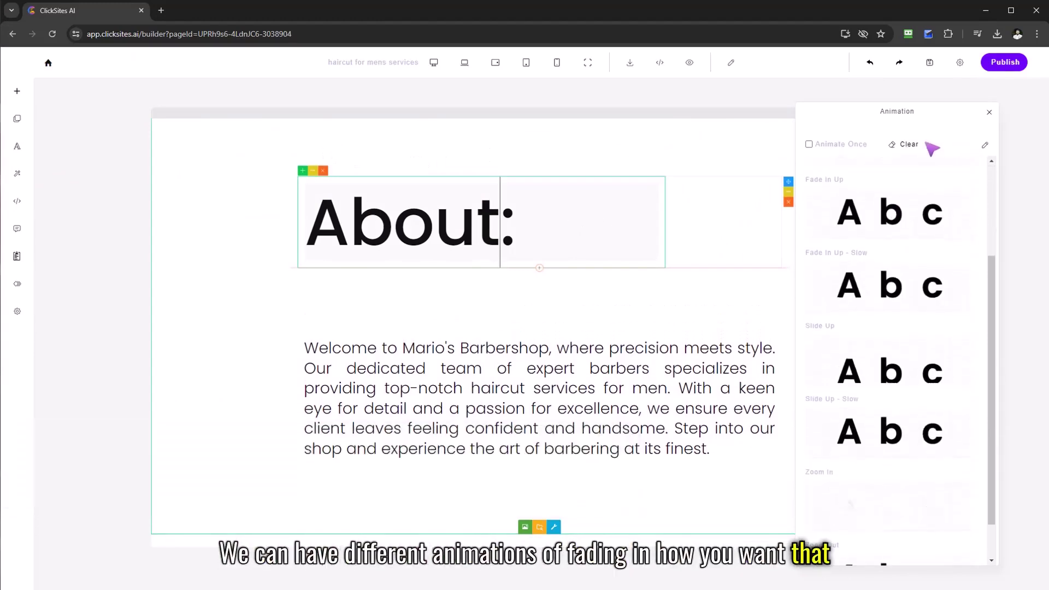
{"action": "left_click", "coordinate": [984, 145]}
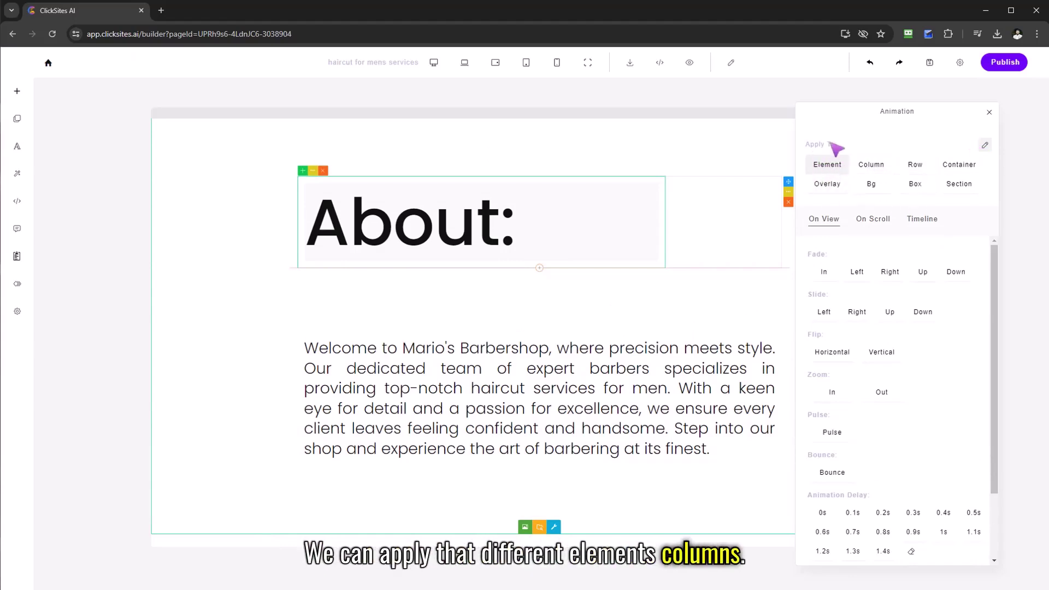
{"action": "left_click", "coordinate": [984, 144]}
{"action": "left_click", "coordinate": [932, 288]}
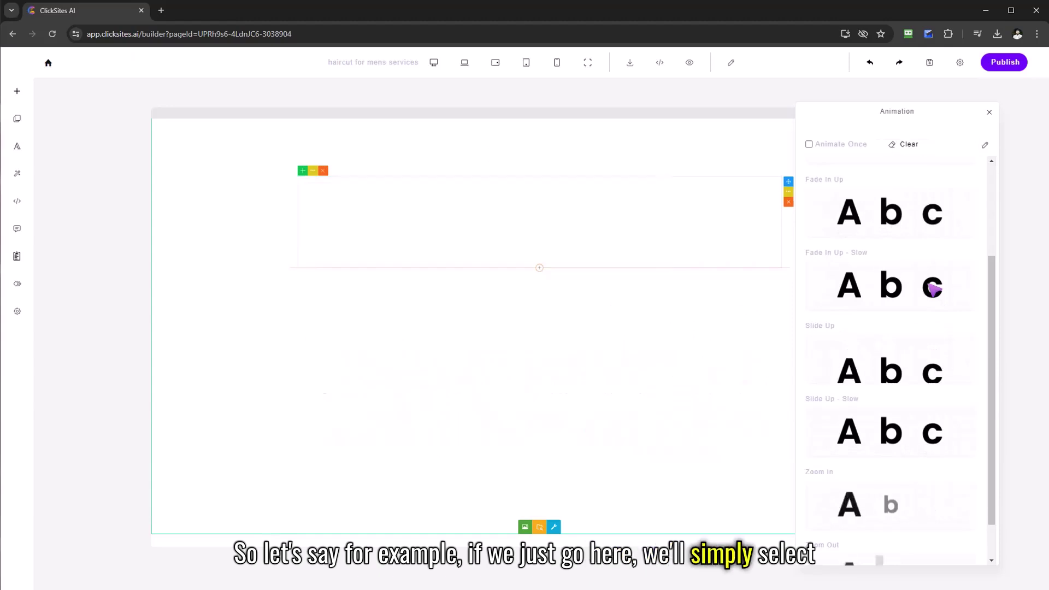
{"action": "left_click", "coordinate": [893, 361]}
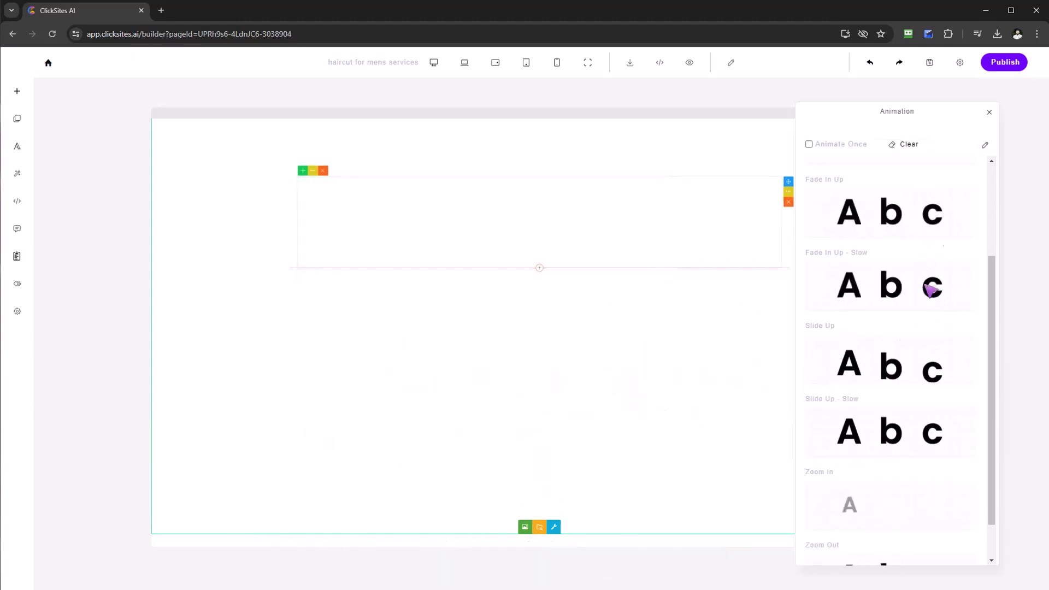
Step: Try slide-from-right and horizontal flip, choose Bounce with 0.1s delay, then view On Scroll settings
{"action": "left_click", "coordinate": [984, 145]}
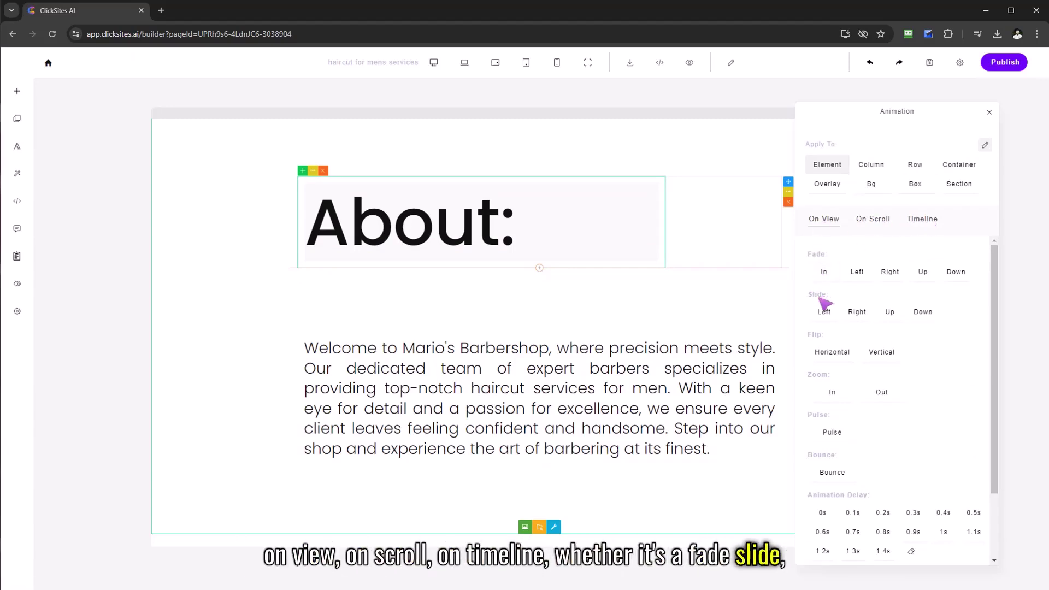
{"action": "left_click", "coordinate": [858, 312]}
{"action": "left_click", "coordinate": [923, 312]}
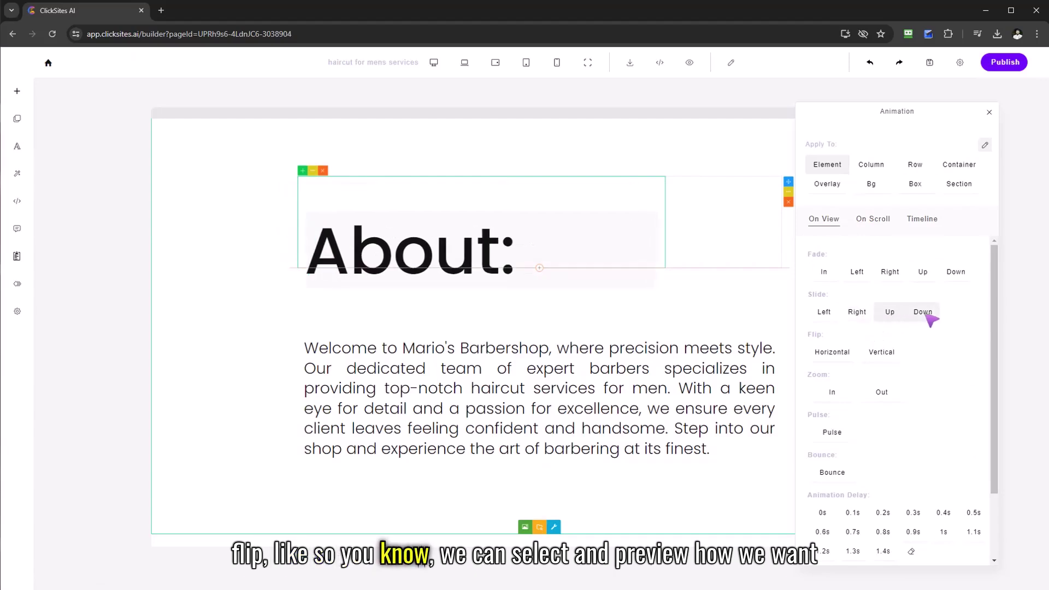
{"action": "left_click", "coordinate": [832, 352]}
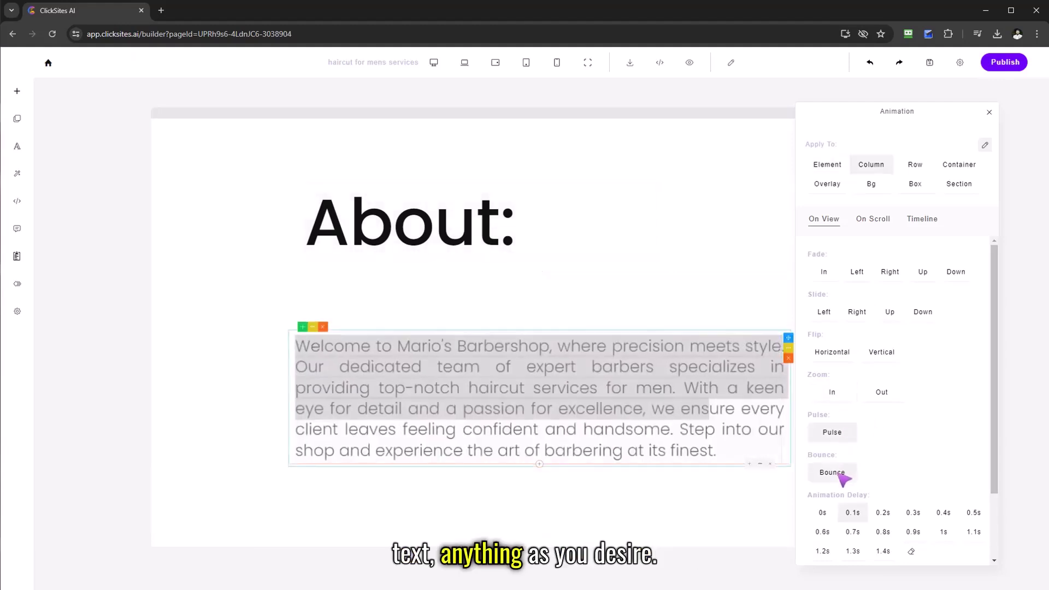
{"action": "left_click", "coordinate": [832, 472]}
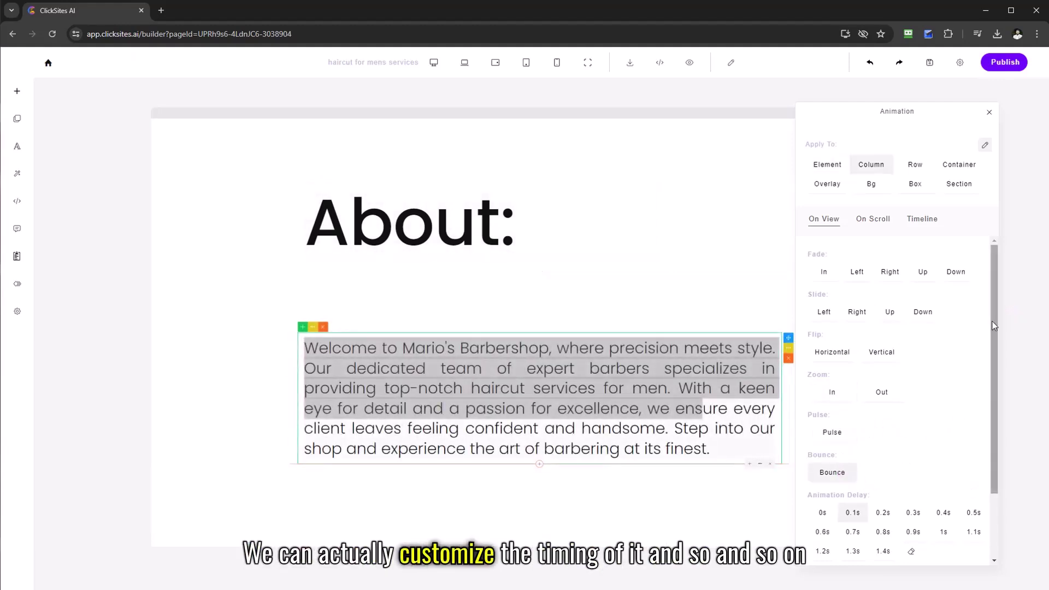
{"action": "scroll", "coordinate": [998, 338], "scroll_direction": "down", "scroll_amount": 1}
{"action": "scroll", "coordinate": [1002, 422], "scroll_direction": "up", "scroll_amount": 1}
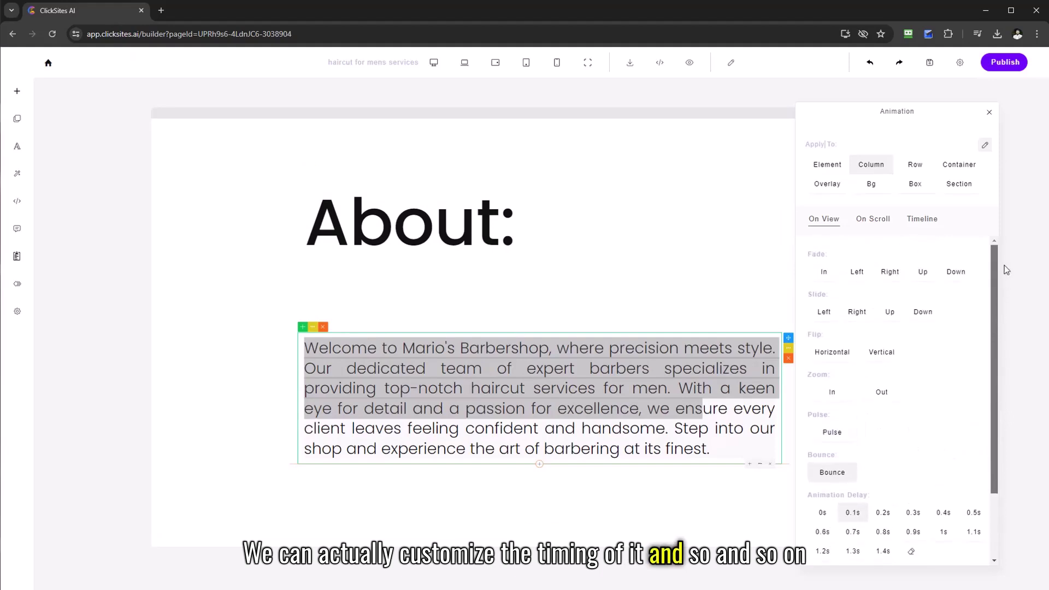
{"action": "left_click", "coordinate": [873, 219]}
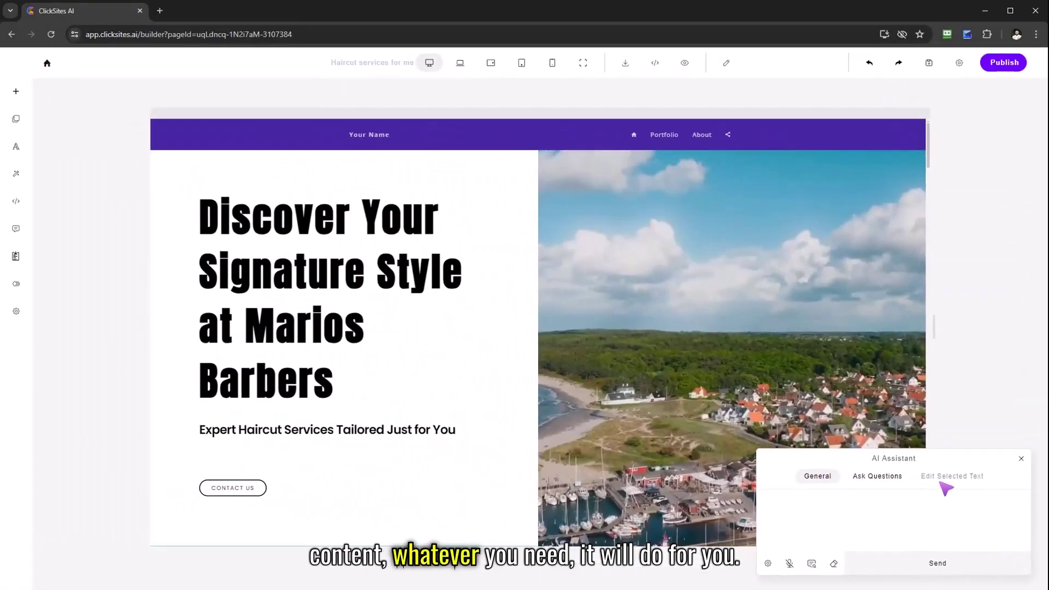
Step: Focus the empty General prompt box in the AI Assistant on the Marios Barbers page
{"action": "right_click", "coordinate": [827, 521]}
{"action": "left_click", "coordinate": [827, 525]}
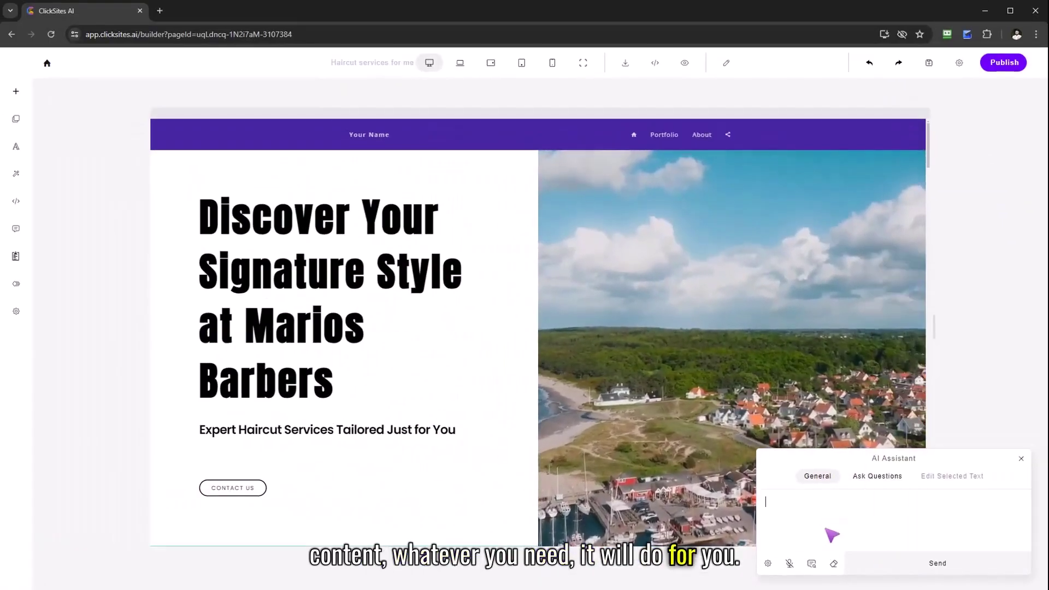
Step: Browse the catalogue of example AI prompt commands
{"action": "left_click", "coordinate": [812, 565]}
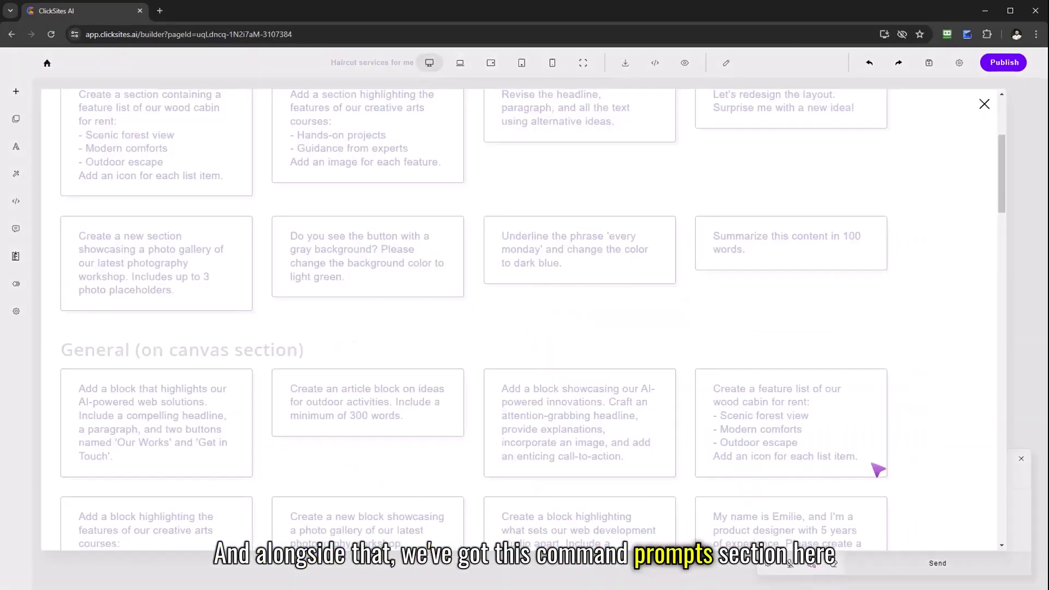
{"action": "mouse_move", "coordinate": [1002, 176]}
{"action": "left_mouse_down"}
{"action": "mouse_move", "coordinate": [1001, 143]}
{"action": "mouse_move", "coordinate": [999, 332]}
{"action": "mouse_move", "coordinate": [1002, 263]}
{"action": "left_mouse_up"}
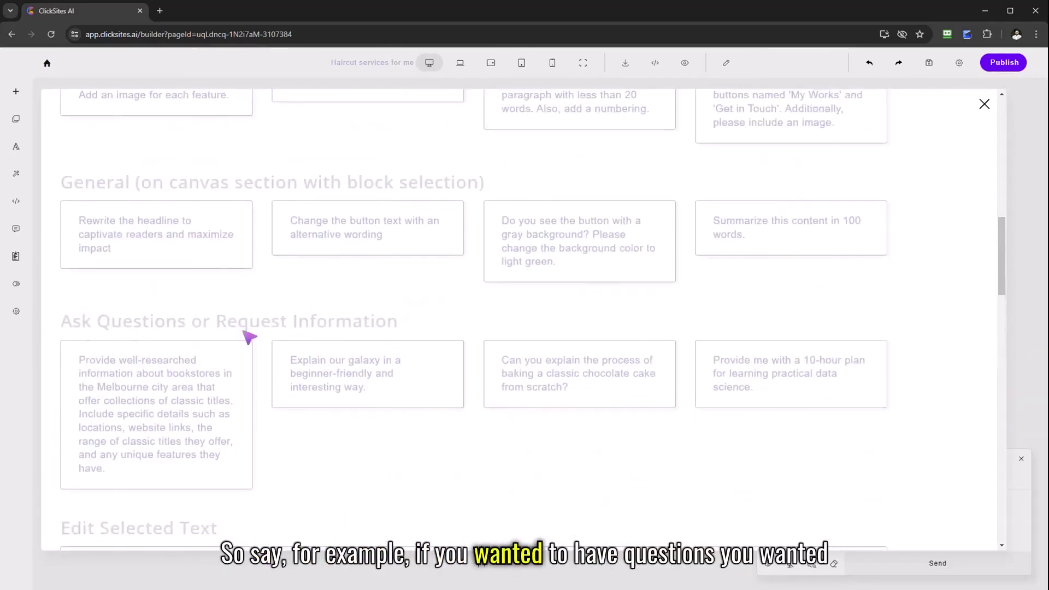
{"action": "scroll", "coordinate": [185, 416], "scroll_direction": "up", "scroll_amount": 3}
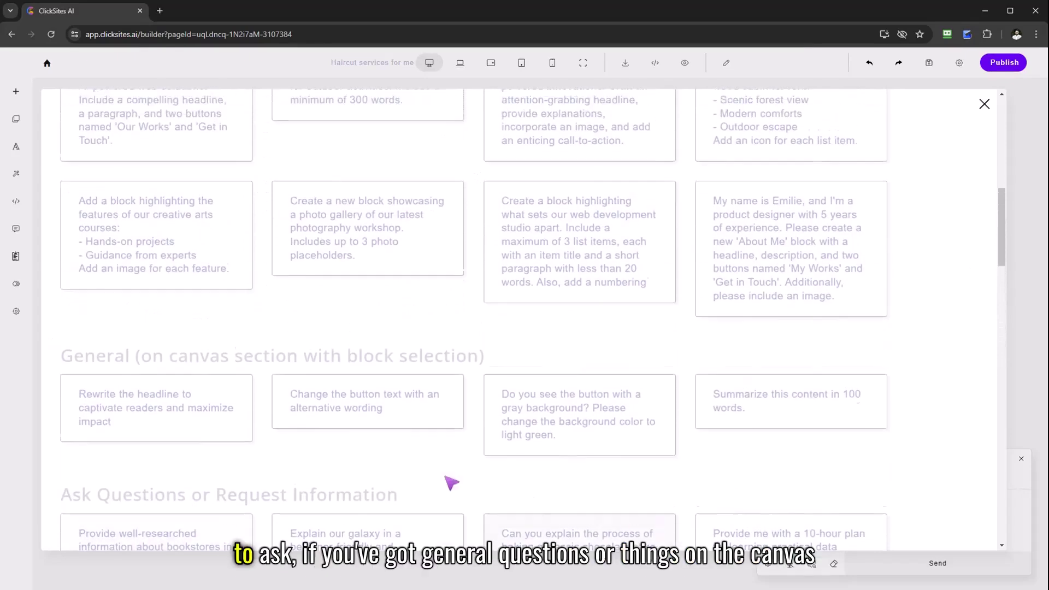
{"action": "scroll", "coordinate": [443, 459], "scroll_direction": "up", "scroll_amount": 2}
{"action": "scroll", "coordinate": [220, 459], "scroll_direction": "up", "scroll_amount": 2}
{"action": "scroll", "coordinate": [215, 410], "scroll_direction": "up", "scroll_amount": 2}
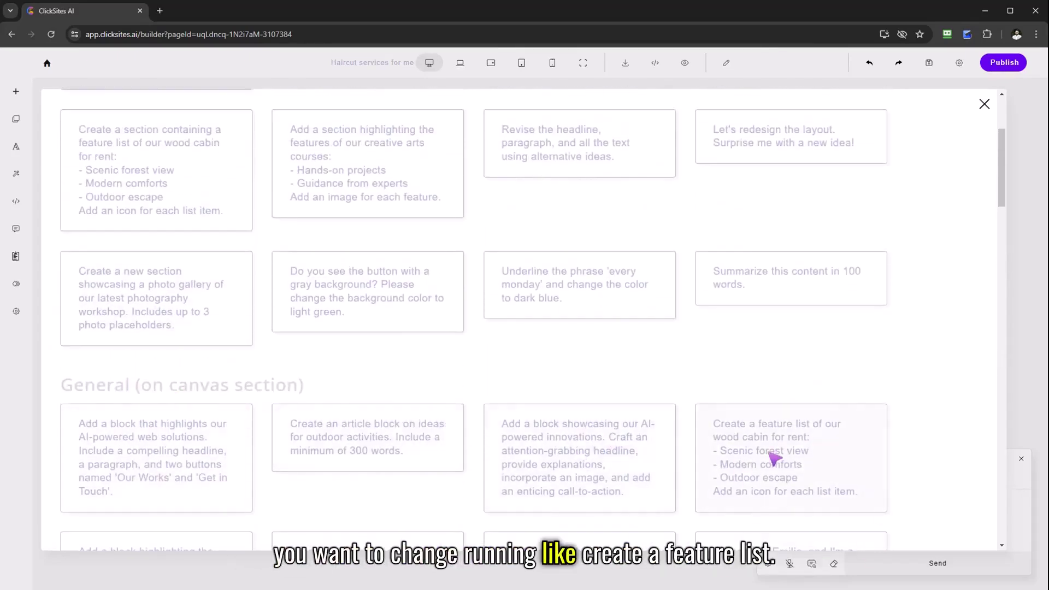
Step: Send the wood-cabin feature-list request, then select the heading, prompt text and new list to inspect them
{"action": "left_click", "coordinate": [836, 437]}
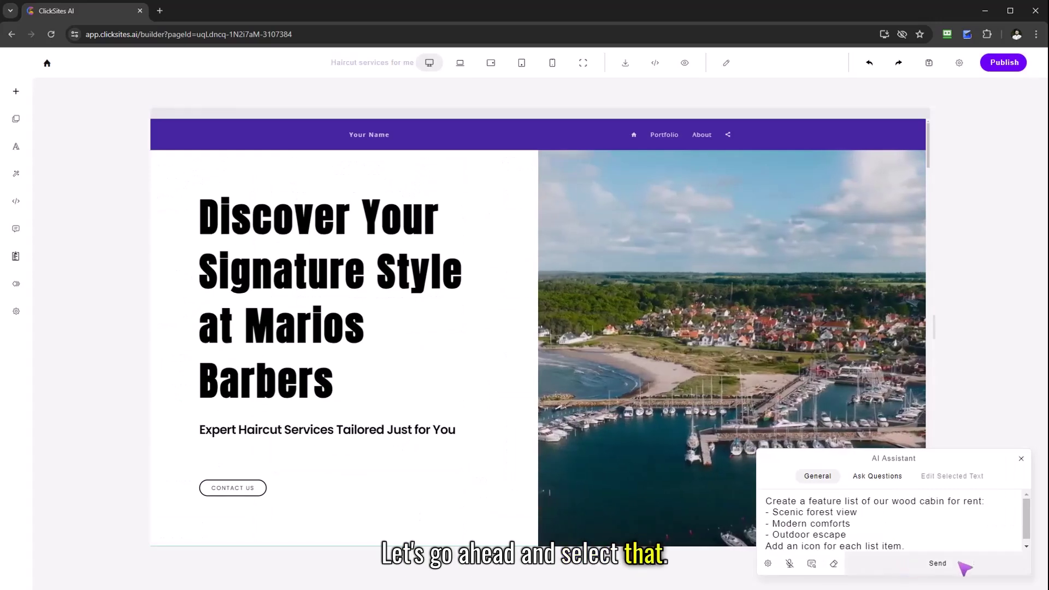
{"action": "scroll", "coordinate": [491, 329], "scroll_direction": "down", "scroll_amount": 3}
{"action": "scroll", "coordinate": [492, 328], "scroll_direction": "down", "scroll_amount": 3}
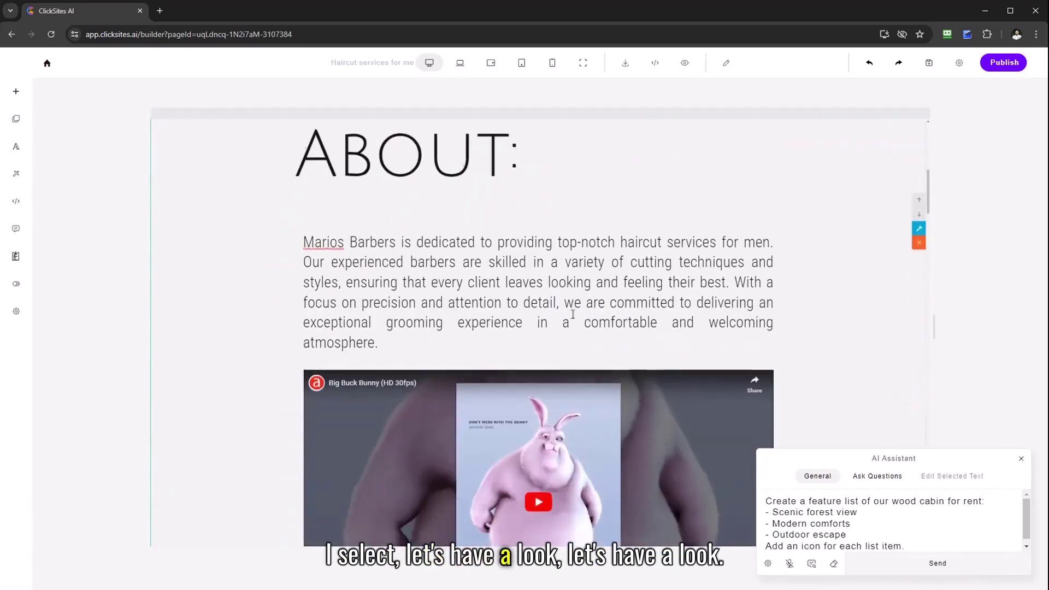
{"action": "scroll", "coordinate": [843, 247], "scroll_direction": "down", "scroll_amount": 4}
{"action": "scroll", "coordinate": [844, 246], "scroll_direction": "up", "scroll_amount": 4}
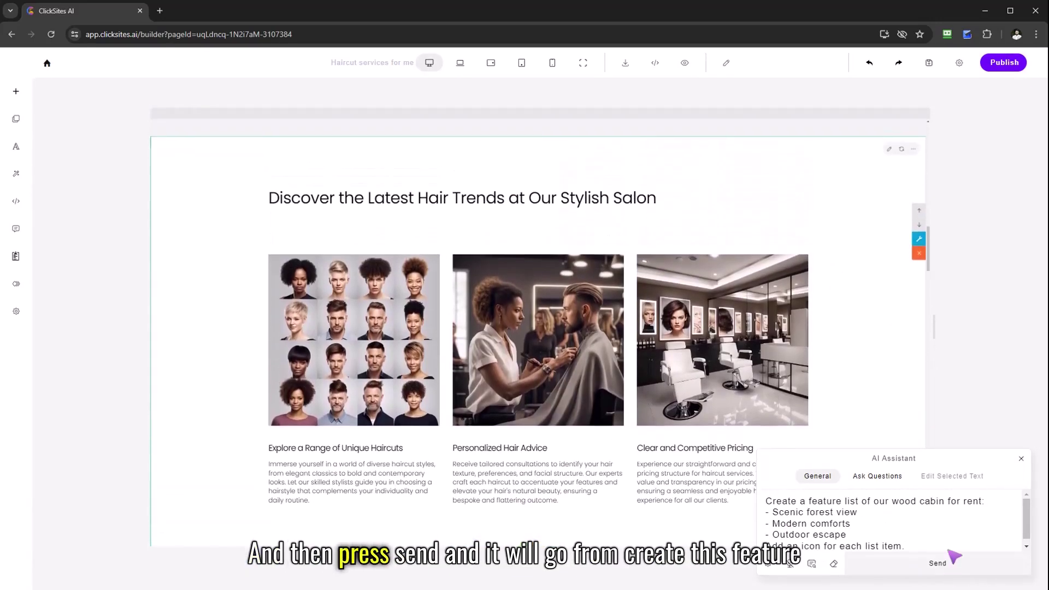
{"action": "left_click", "coordinate": [938, 562]}
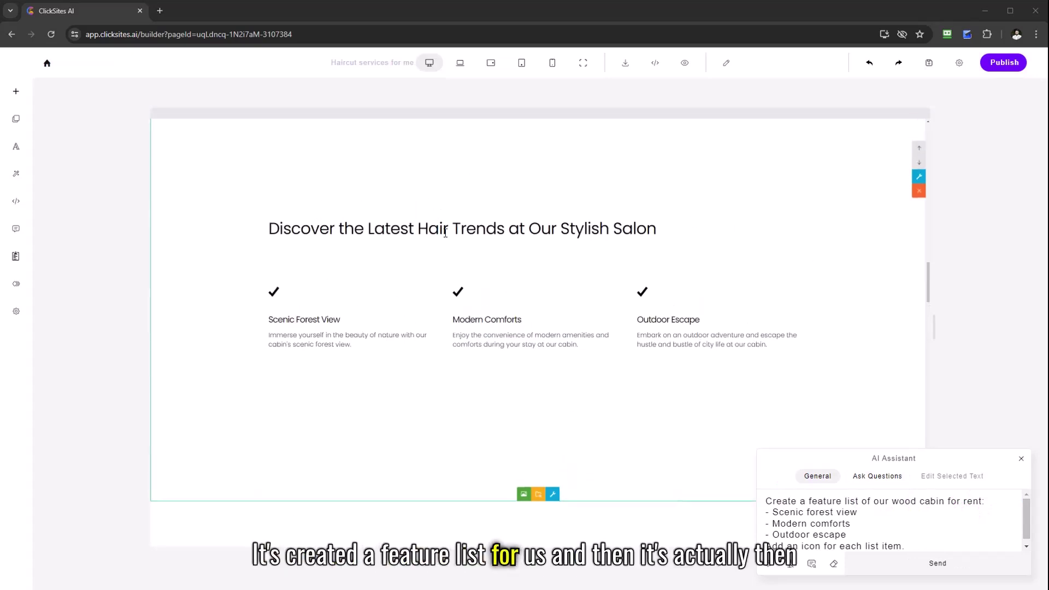
{"action": "left_click_drag", "start_coordinate": [263, 228], "coordinate": [583, 238]}
{"action": "left_click_drag", "start_coordinate": [672, 241], "coordinate": [672, 240]}
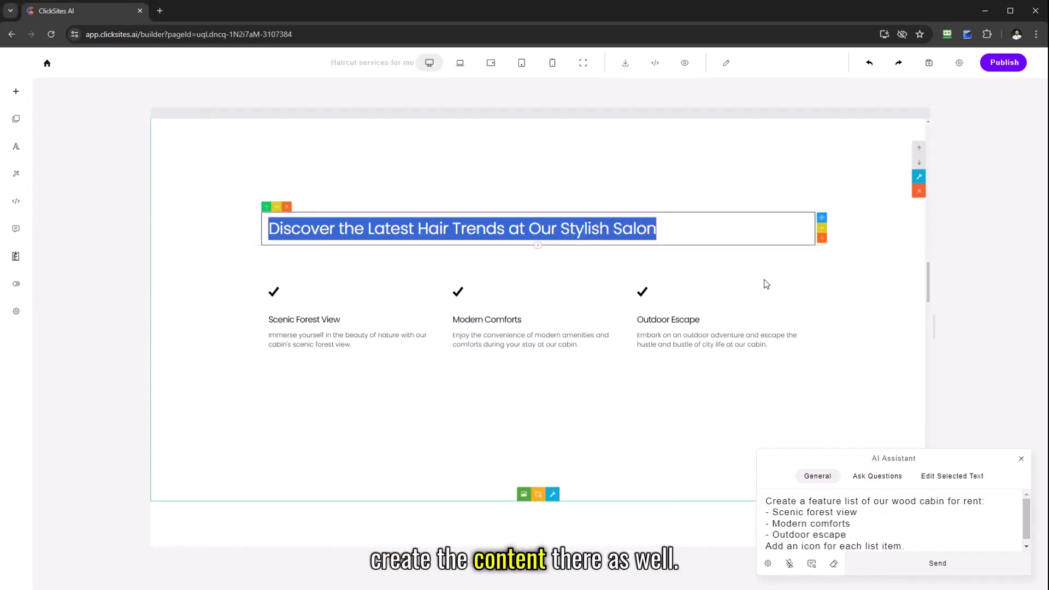
{"action": "left_click", "coordinate": [810, 327]}
{"action": "mouse_move", "coordinate": [721, 320]}
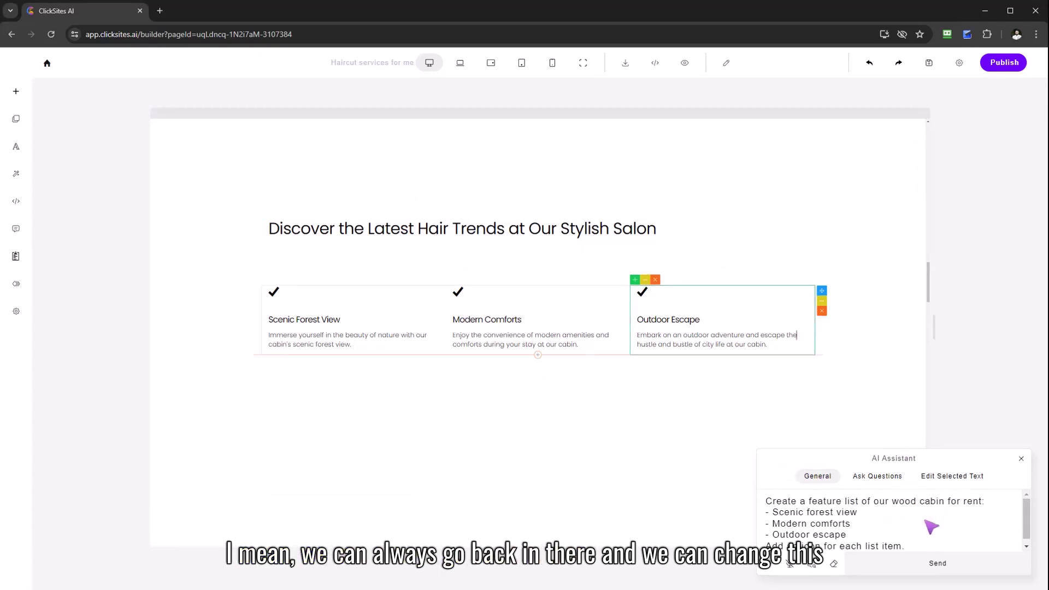
{"action": "left_click_drag", "start_coordinate": [903, 546], "coordinate": [810, 498]}
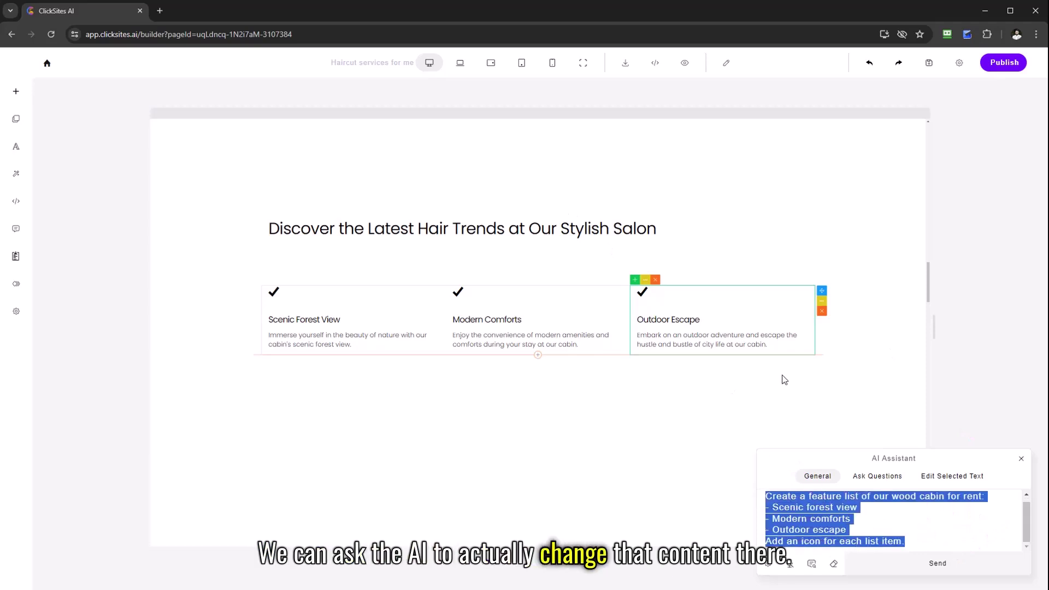
{"action": "left_click", "coordinate": [888, 192]}
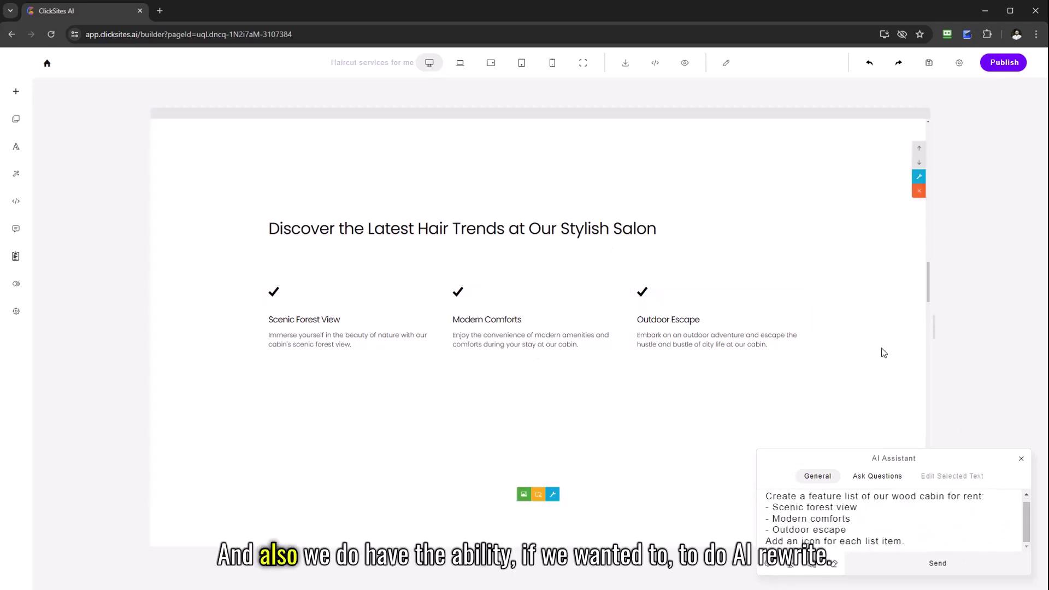
{"action": "scroll", "coordinate": [883, 353], "scroll_direction": "up", "scroll_amount": 5}
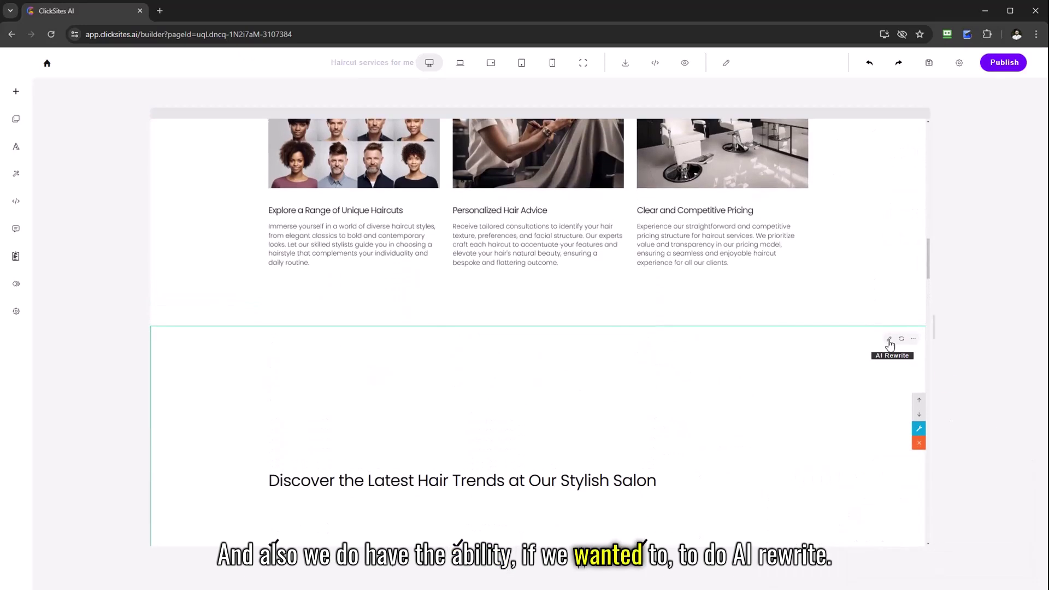
Step: AI-rewrite the hair-trends section into 'Explore the Hottest Hair Trends at Our Trendy Salon'
{"action": "left_click", "coordinate": [890, 342]}
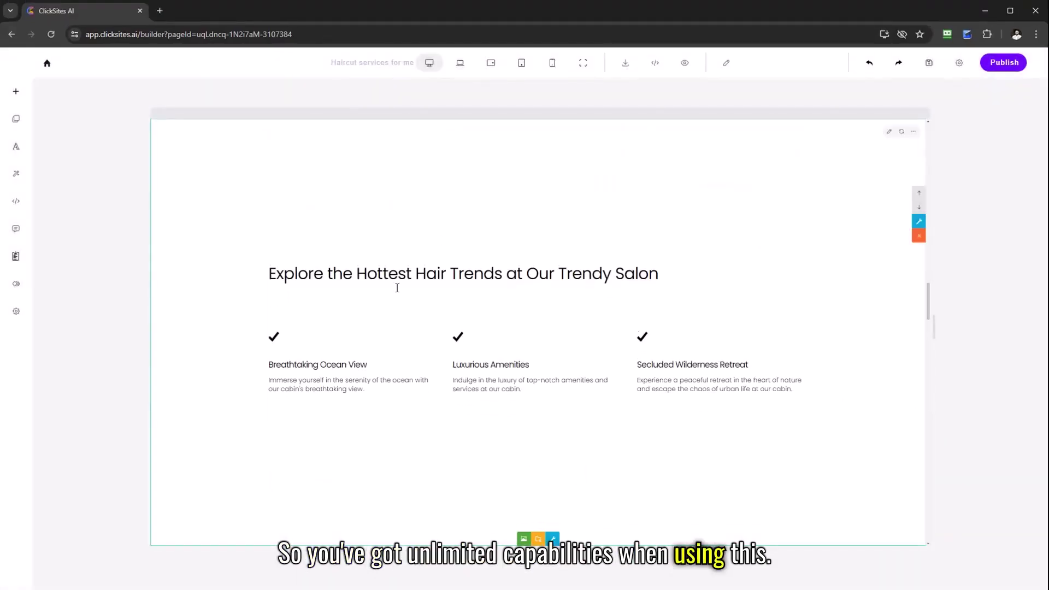
{"action": "scroll", "coordinate": [840, 349], "scroll_direction": "up", "scroll_amount": 2}
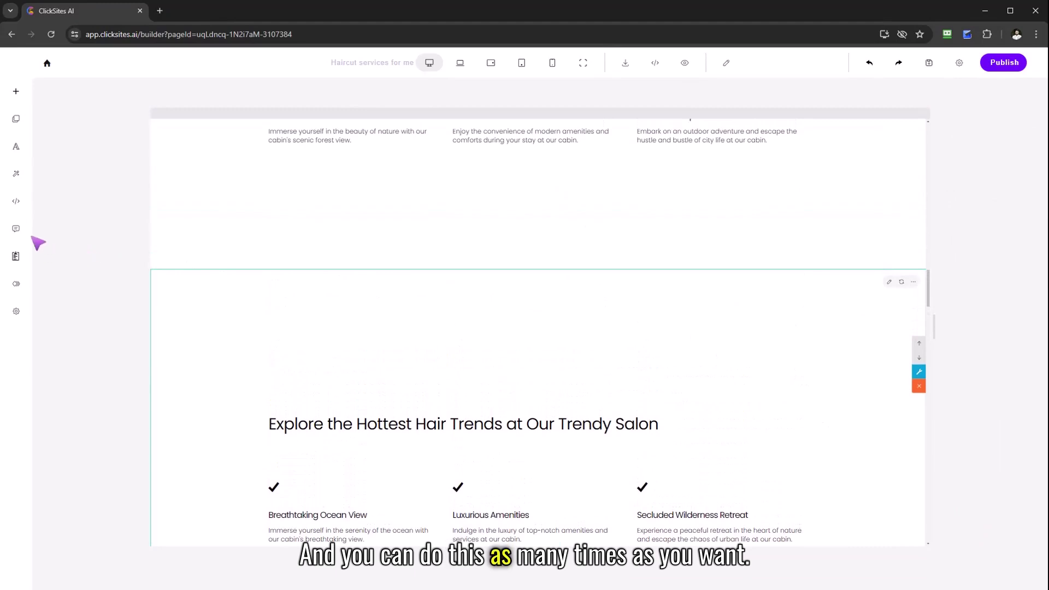
Step: Generate a 'Discover Our AI-Powered Innovations Revolutionizing the Industry' block from the AI-powered innovations prompt template
{"action": "left_click", "coordinate": [16, 256]}
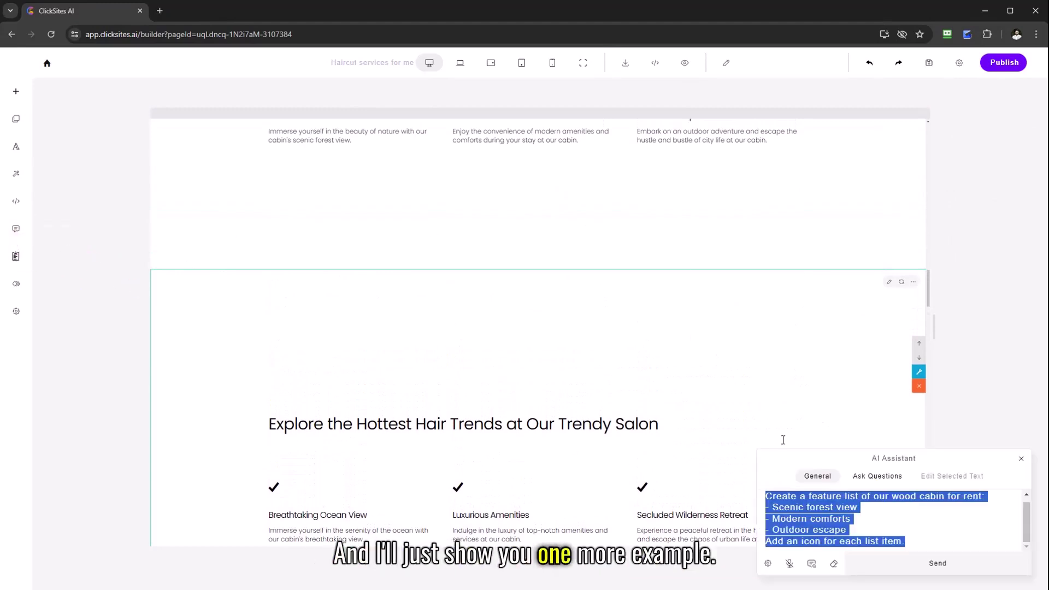
{"action": "left_click", "coordinate": [828, 564]}
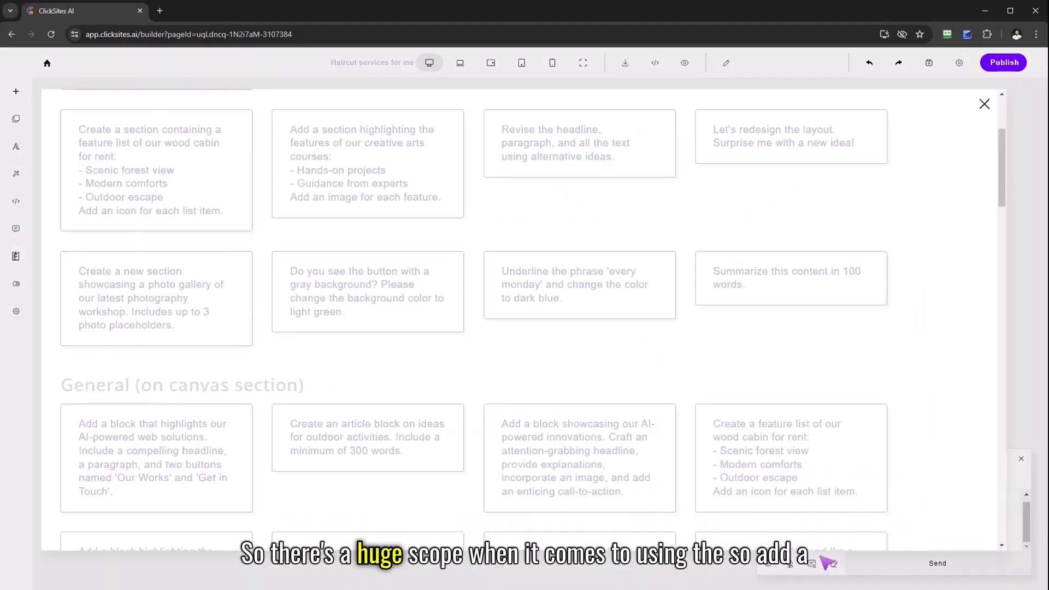
{"action": "left_click", "coordinate": [522, 455]}
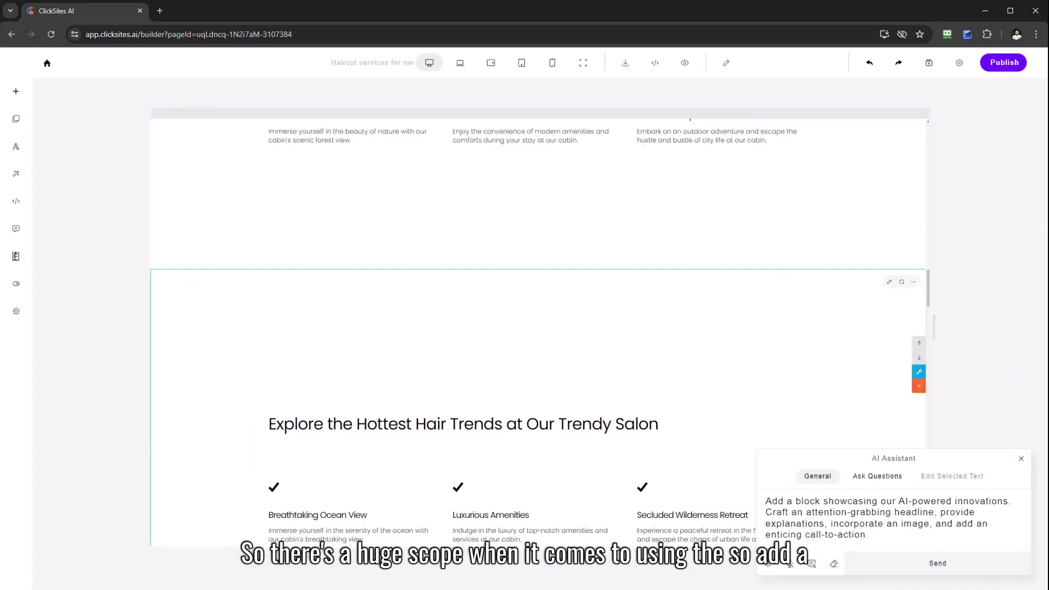
{"action": "left_click", "coordinate": [937, 563]}
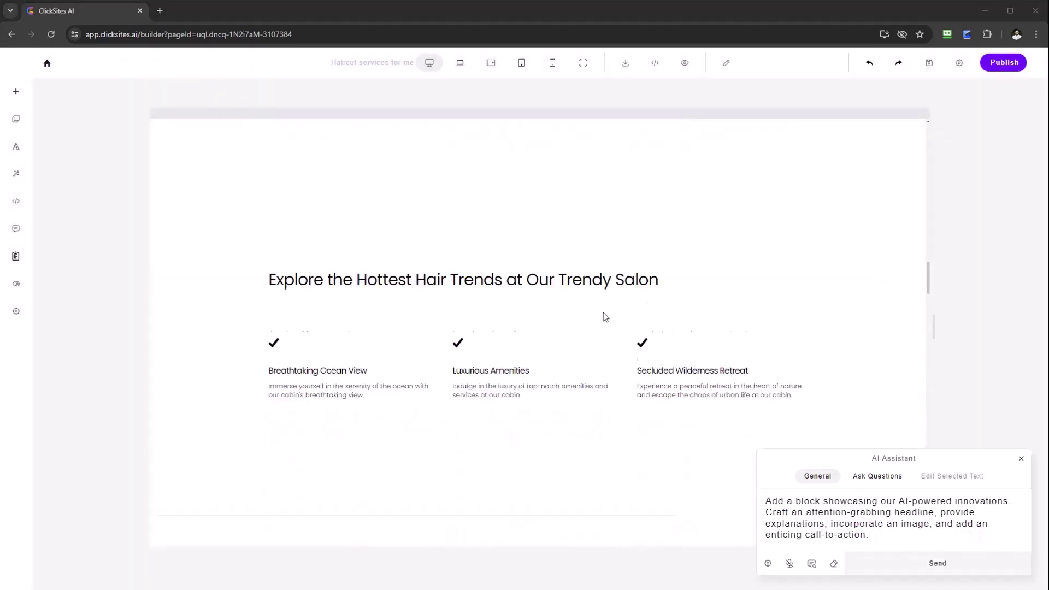
{"action": "scroll", "coordinate": [263, 227], "scroll_direction": "down", "scroll_amount": 1}
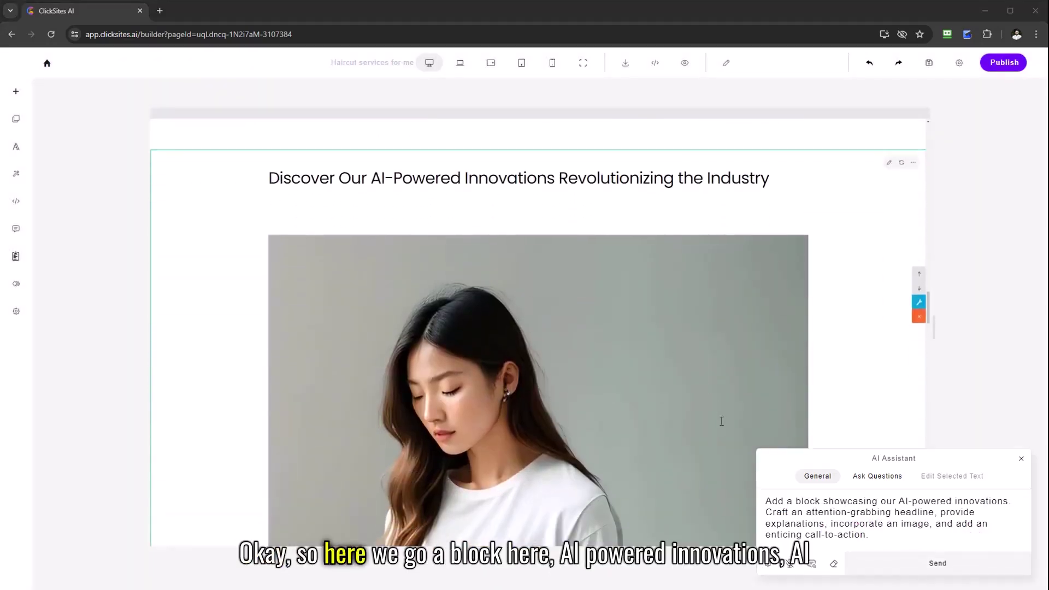
{"action": "triple_click", "coordinate": [326, 180]}
{"action": "left_click", "coordinate": [537, 216]}
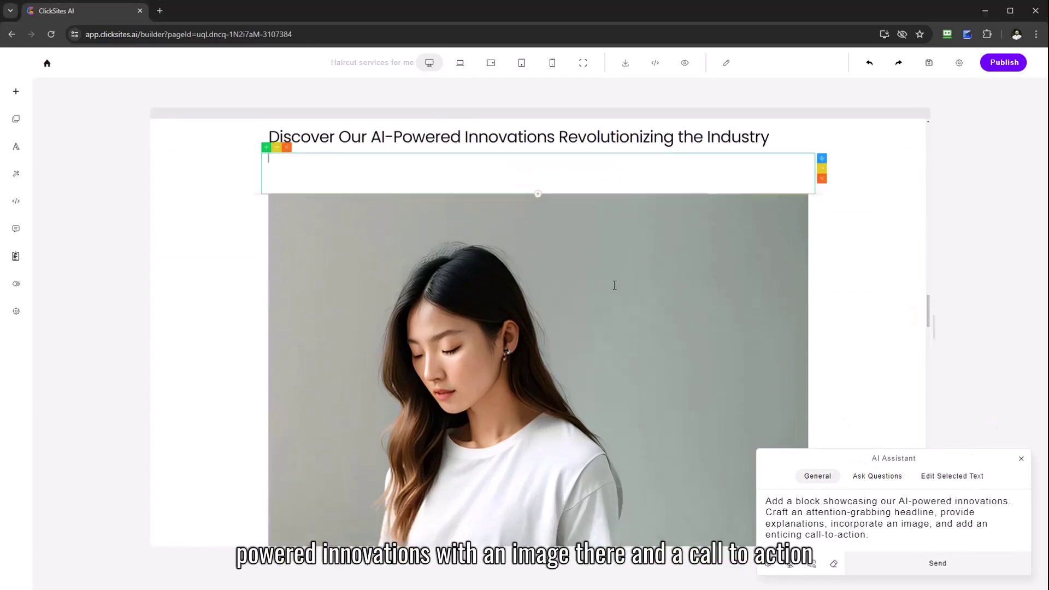
{"action": "scroll", "coordinate": [614, 285], "scroll_direction": "down", "scroll_amount": 3}
{"action": "scroll", "coordinate": [614, 328], "scroll_direction": "down", "scroll_amount": 3}
{"action": "scroll", "coordinate": [491, 352], "scroll_direction": "down", "scroll_amount": 3}
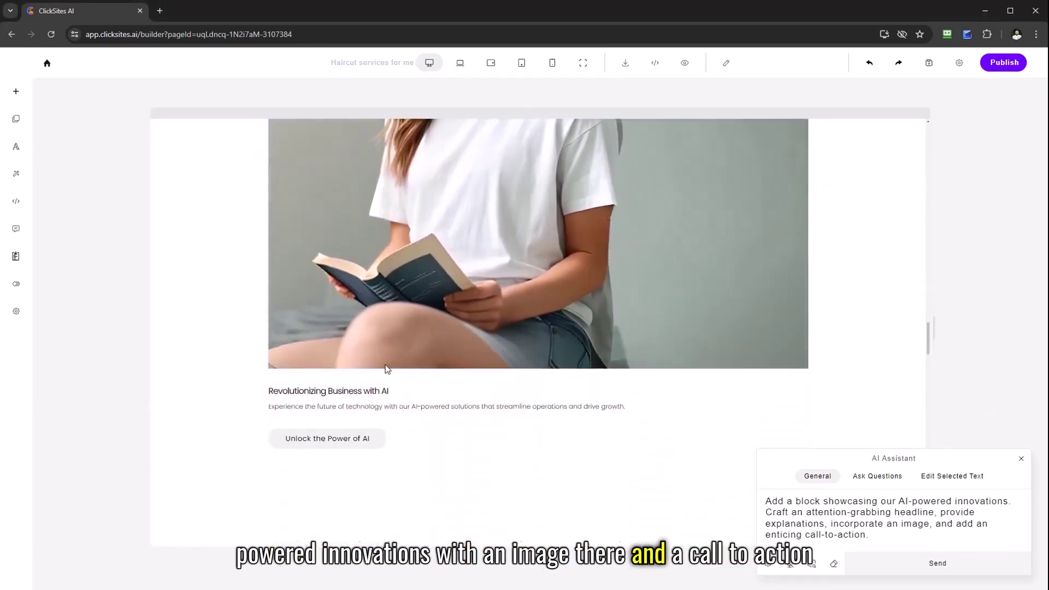
{"action": "scroll", "coordinate": [386, 370], "scroll_direction": "down", "scroll_amount": 2}
{"action": "scroll", "coordinate": [369, 327], "scroll_direction": "down", "scroll_amount": 4}
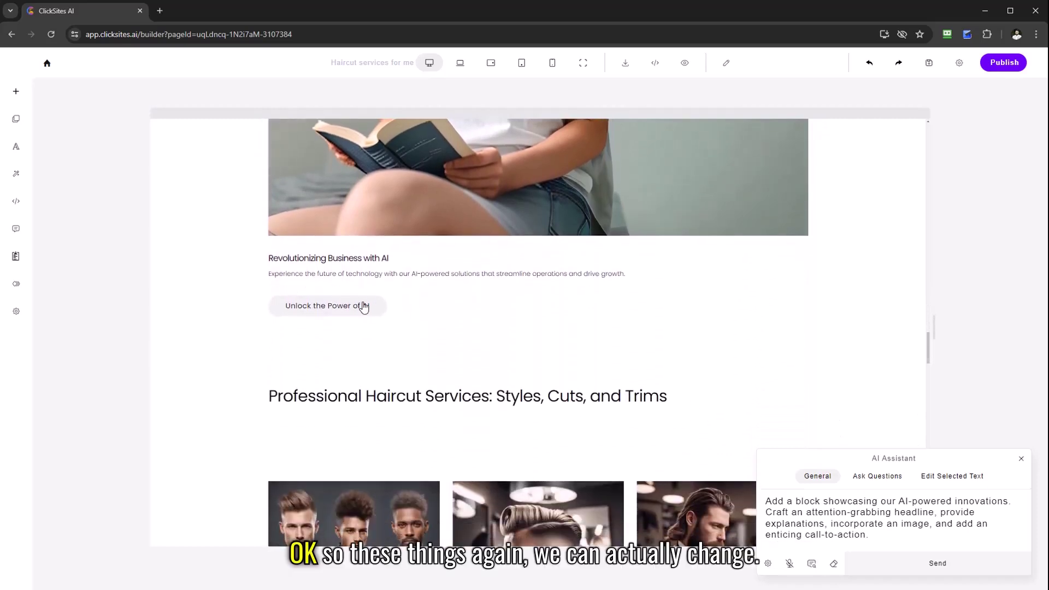
{"action": "left_click", "coordinate": [364, 306]}
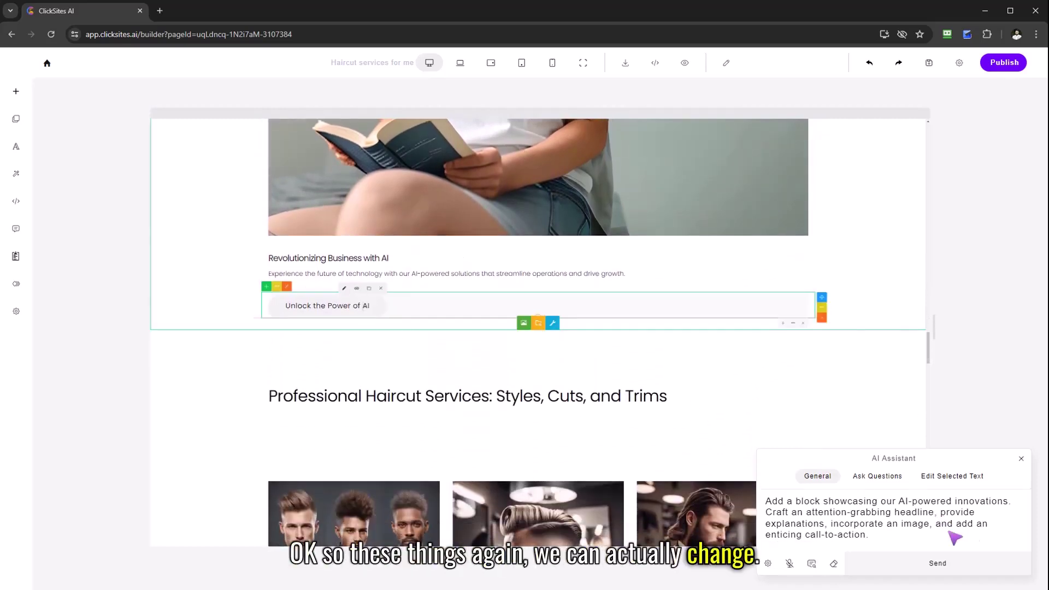
{"action": "left_click_drag", "start_coordinate": [956, 538], "coordinate": [785, 510]}
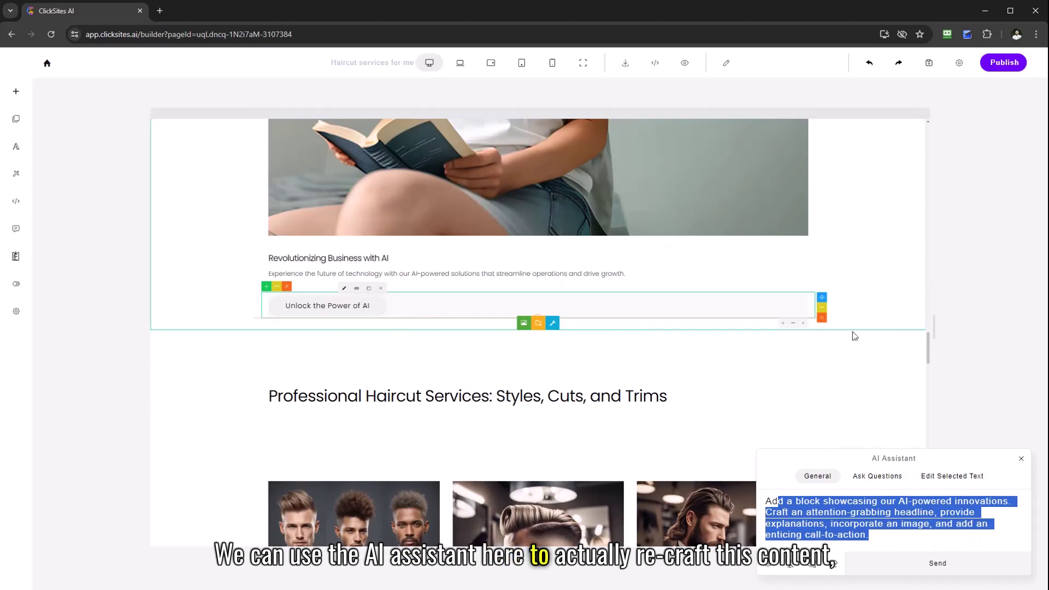
{"action": "scroll", "coordinate": [496, 296], "scroll_direction": "up", "scroll_amount": 3}
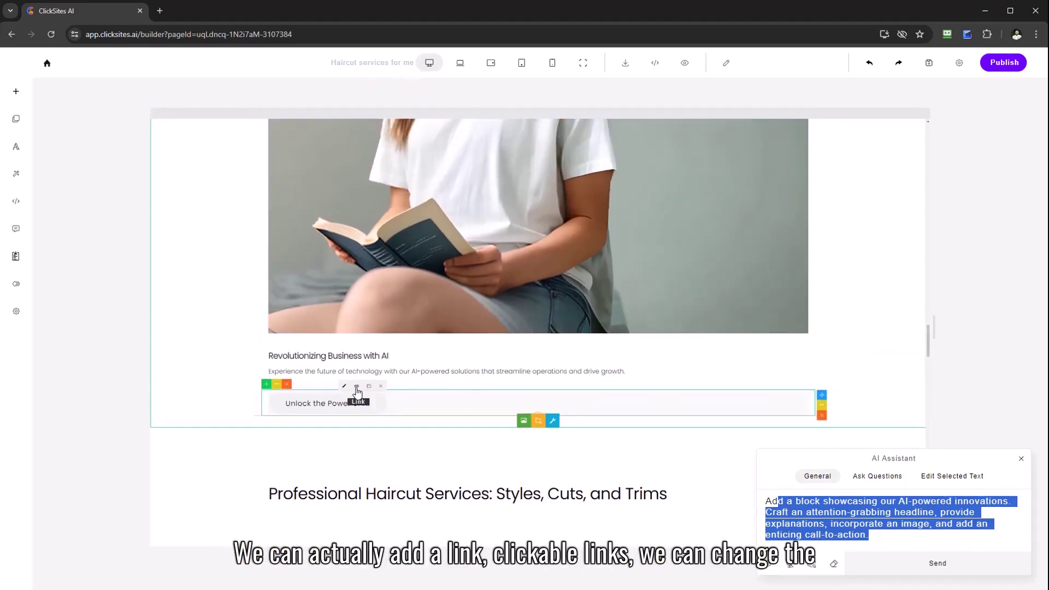
{"action": "scroll", "coordinate": [834, 286], "scroll_direction": "up", "scroll_amount": 4}
{"action": "scroll", "coordinate": [833, 249], "scroll_direction": "up", "scroll_amount": 4}
{"action": "scroll", "coordinate": [832, 250], "scroll_direction": "up", "scroll_amount": 4}
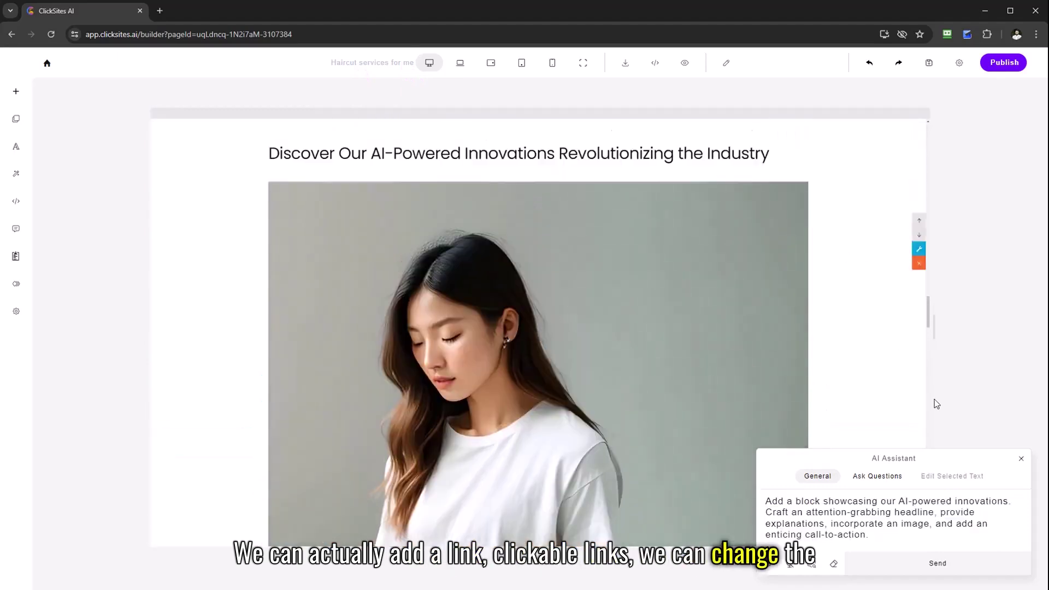
{"action": "scroll", "coordinate": [833, 250], "scroll_direction": "up", "scroll_amount": 2}
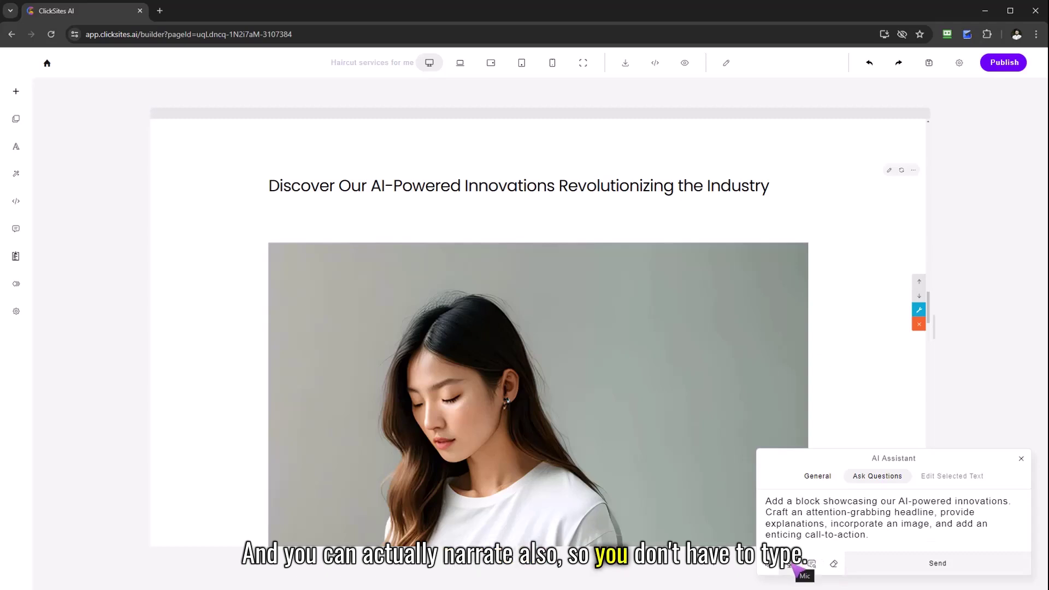
Step: Dismiss the prompt templates list and the AI Assistant panel, returning to the page
{"action": "left_click", "coordinate": [812, 564]}
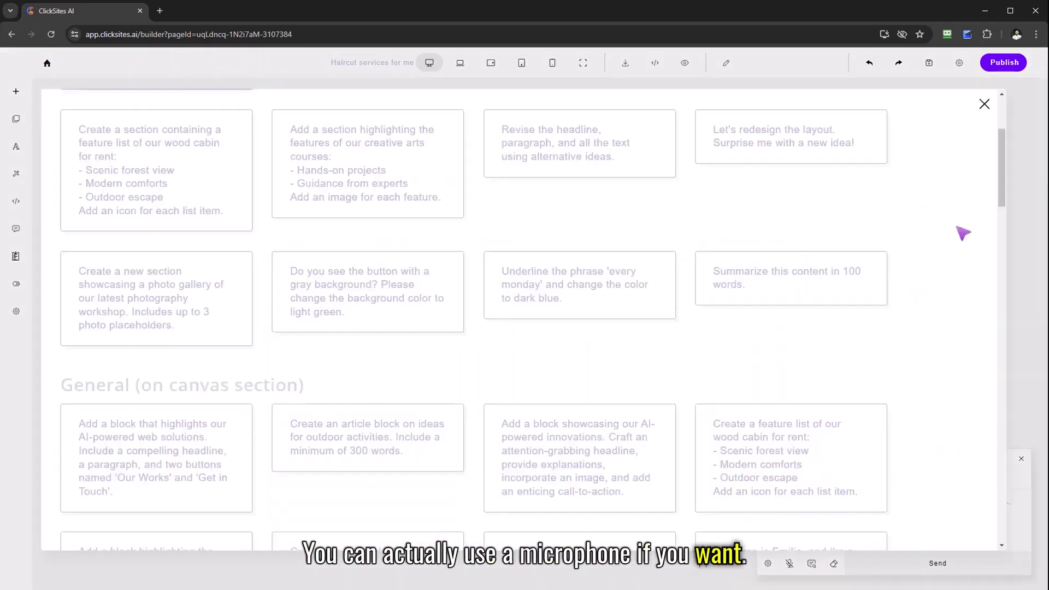
{"action": "mouse_move", "coordinate": [1001, 174]}
{"action": "left_mouse_down"}
{"action": "mouse_move", "coordinate": [998, 137]}
{"action": "mouse_move", "coordinate": [989, 378]}
{"action": "mouse_move", "coordinate": [1006, 499]}
{"action": "mouse_move", "coordinate": [1002, 136]}
{"action": "left_mouse_up"}
{"action": "left_click", "coordinate": [985, 105]}
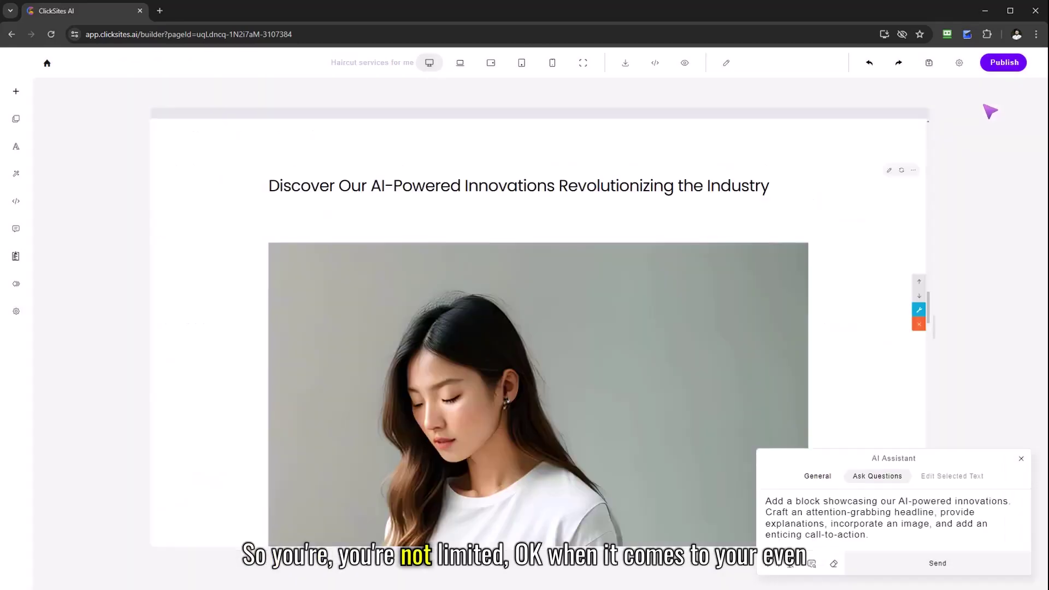
{"action": "left_click", "coordinate": [1023, 460]}
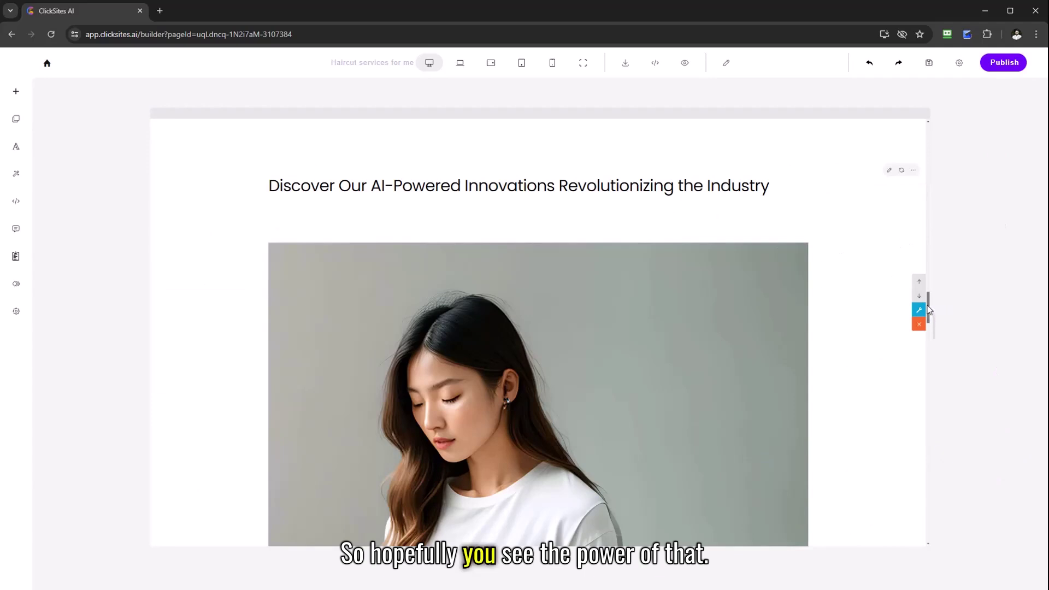
{"action": "mouse_move", "coordinate": [928, 310]}
{"action": "left_mouse_down"}
{"action": "mouse_move", "coordinate": [926, 190]}
{"action": "mouse_move", "coordinate": [926, 238]}
{"action": "left_mouse_up"}
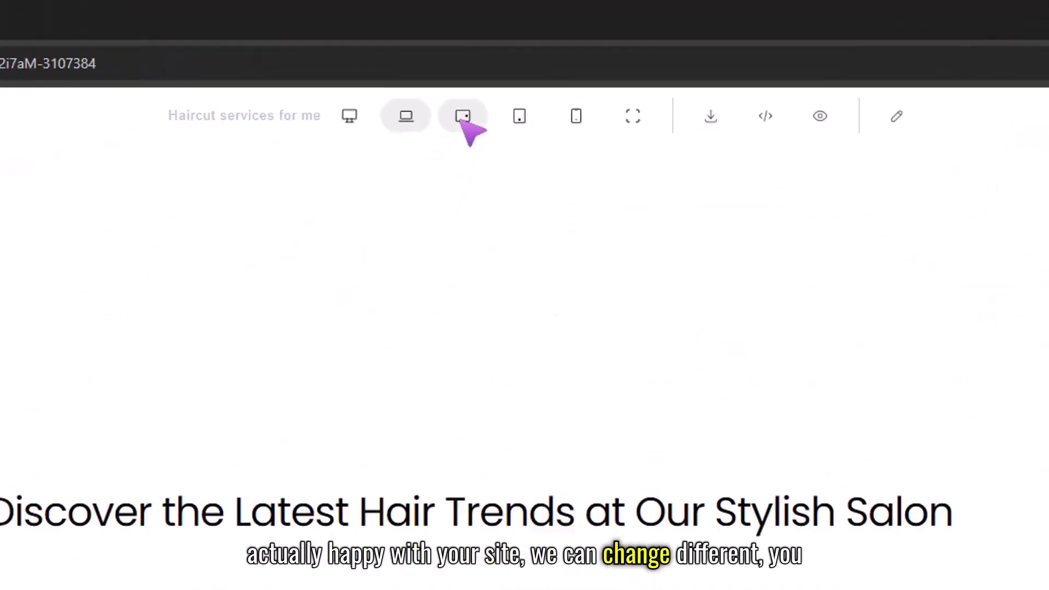
Step: Cycle through mobile, desktop and laptop previews, settling on tablet-landscape width
{"action": "left_click", "coordinate": [491, 63]}
{"action": "left_click", "coordinate": [554, 63]}
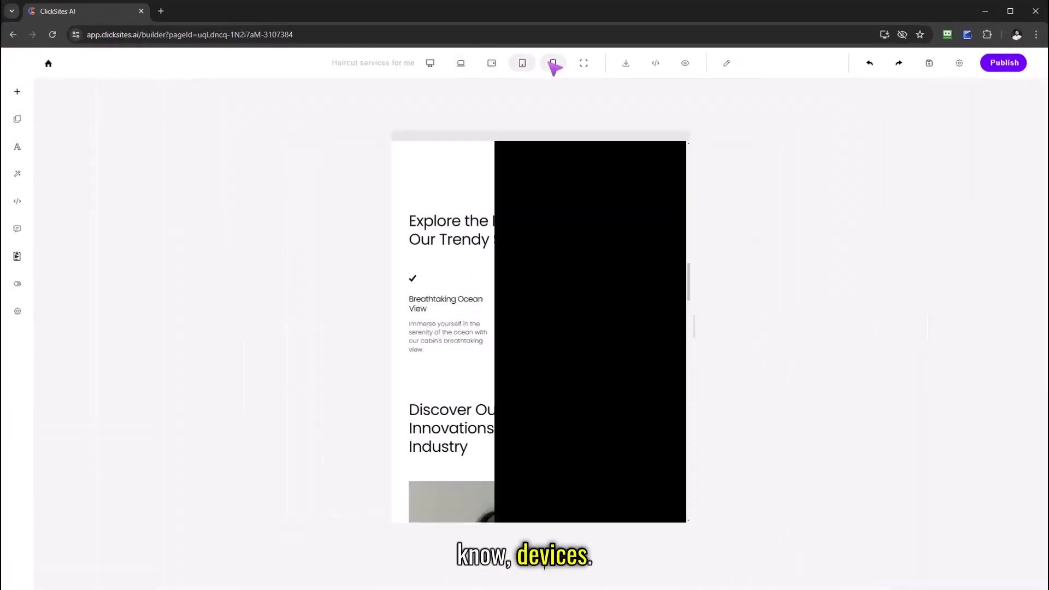
{"action": "left_click", "coordinate": [522, 63]}
{"action": "left_click", "coordinate": [461, 63]}
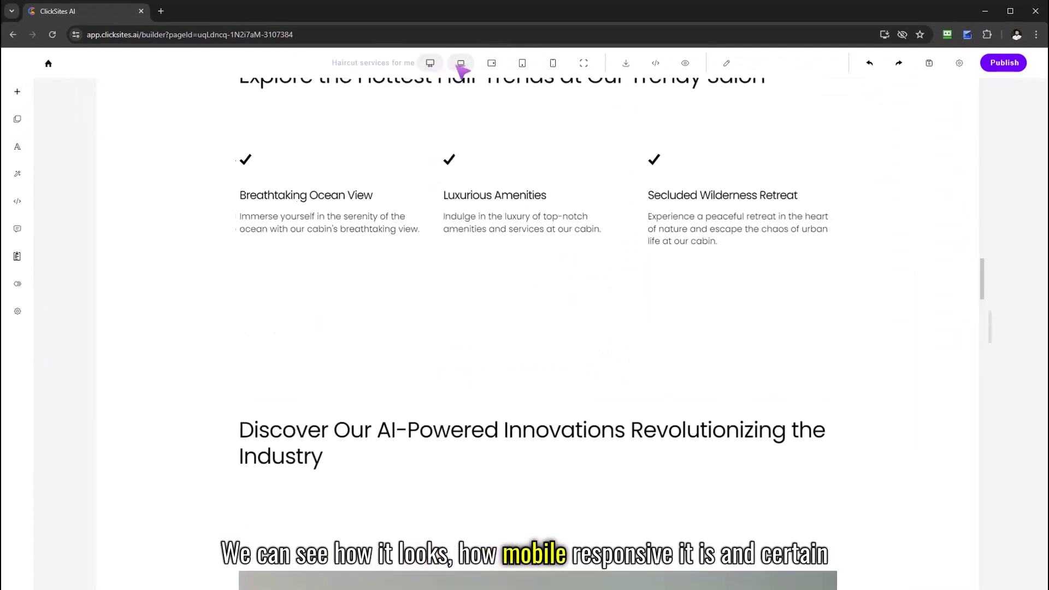
{"action": "left_click", "coordinate": [490, 63]}
{"action": "mouse_move", "coordinate": [538, 303]}
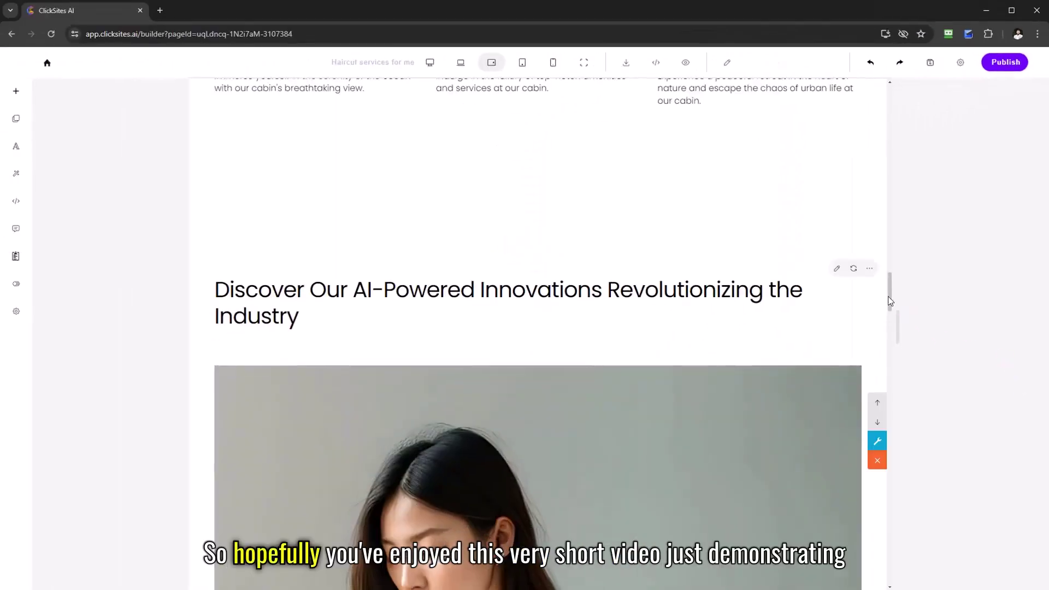
{"action": "left_click_drag", "start_coordinate": [890, 299], "coordinate": [890, 246]}
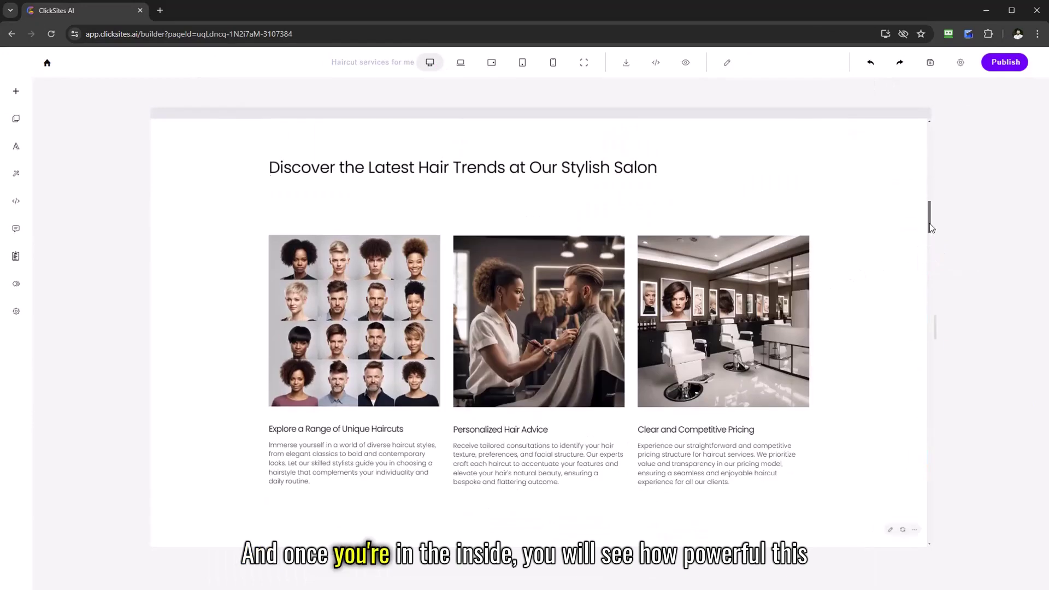
{"action": "mouse_move", "coordinate": [931, 248]}
{"action": "left_mouse_down"}
{"action": "mouse_move", "coordinate": [932, 218]}
{"action": "mouse_move", "coordinate": [932, 236]}
{"action": "left_mouse_up"}
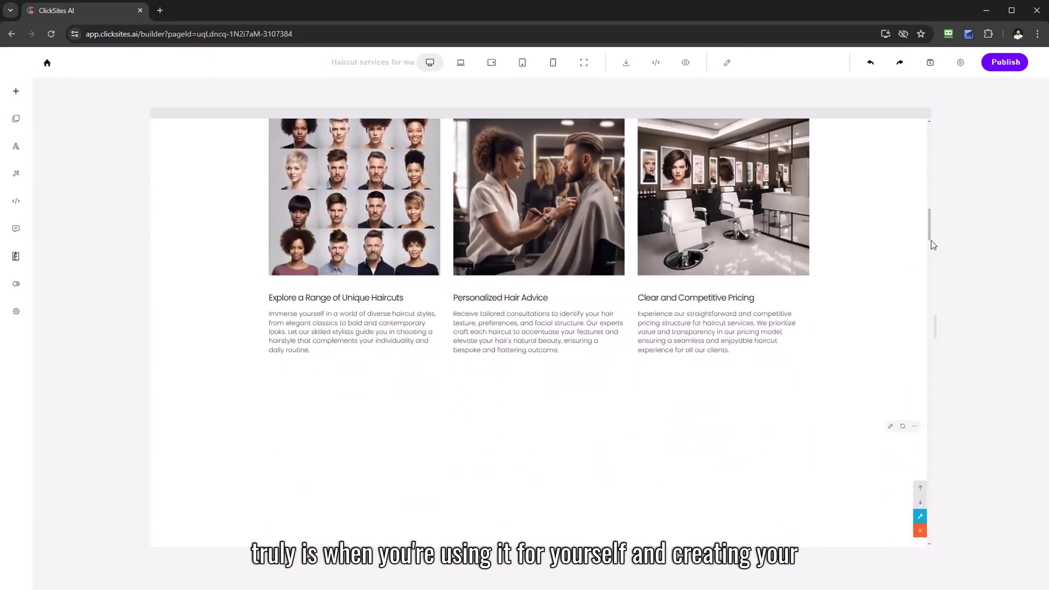